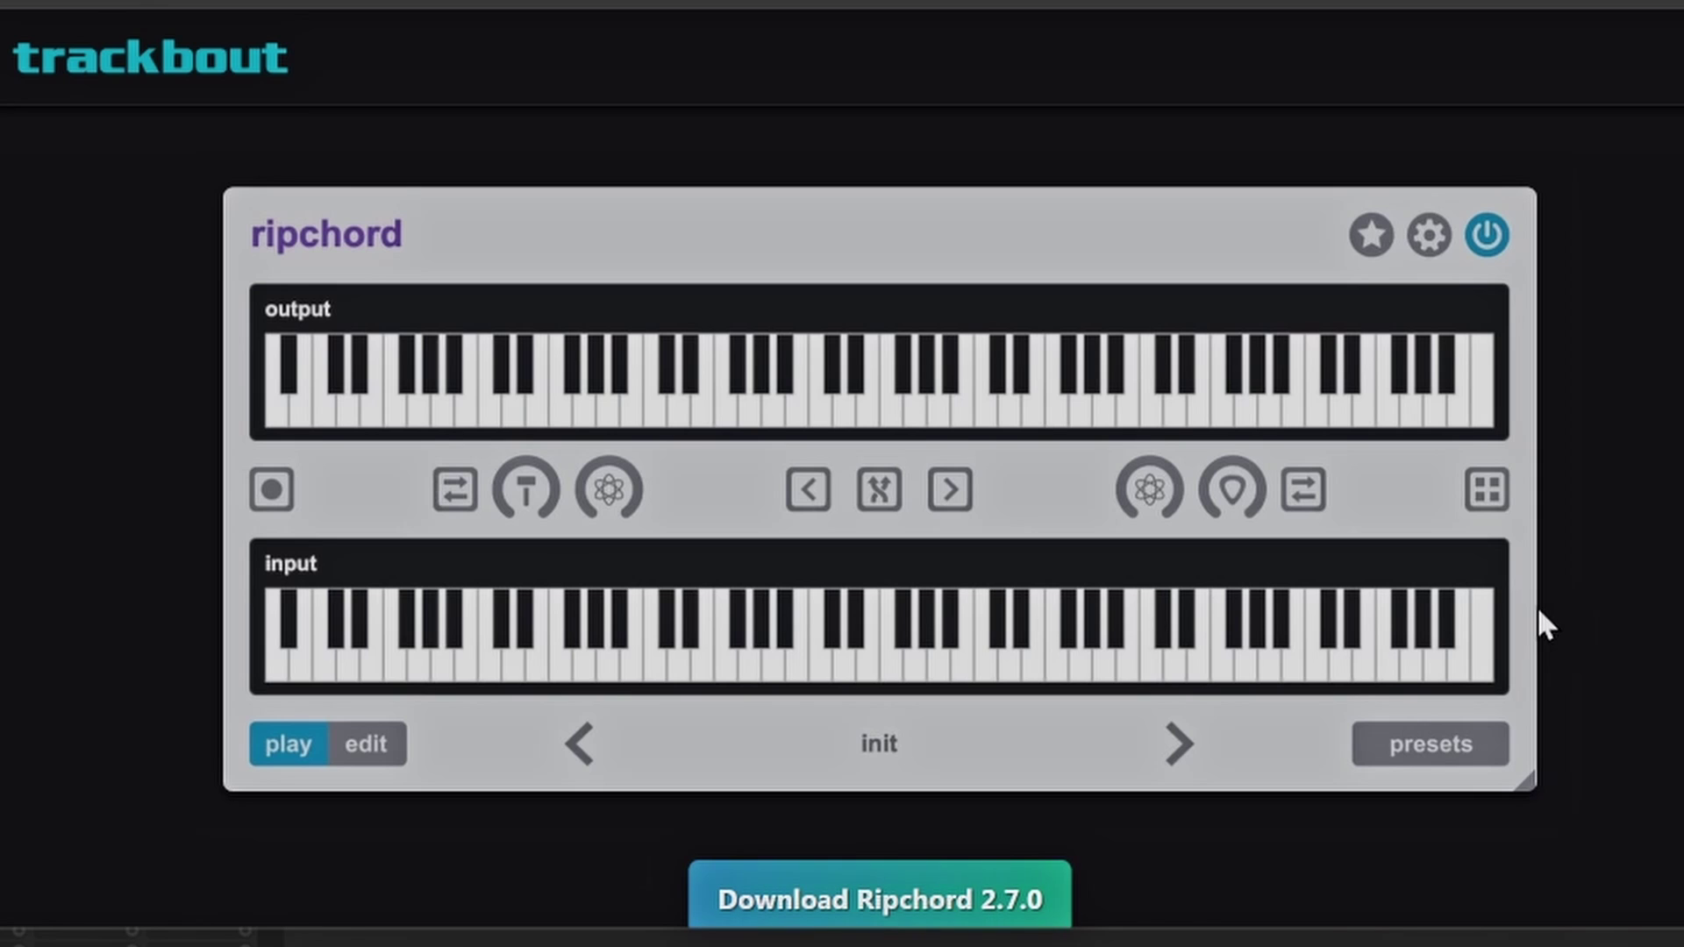
- Scroll the Ripchord page past About, Plugin Formats and Mac/Windows installation to Play Mode
{"action": "scroll", "coordinate": [1593, 557], "scroll_direction": "down", "scroll_amount": 7}
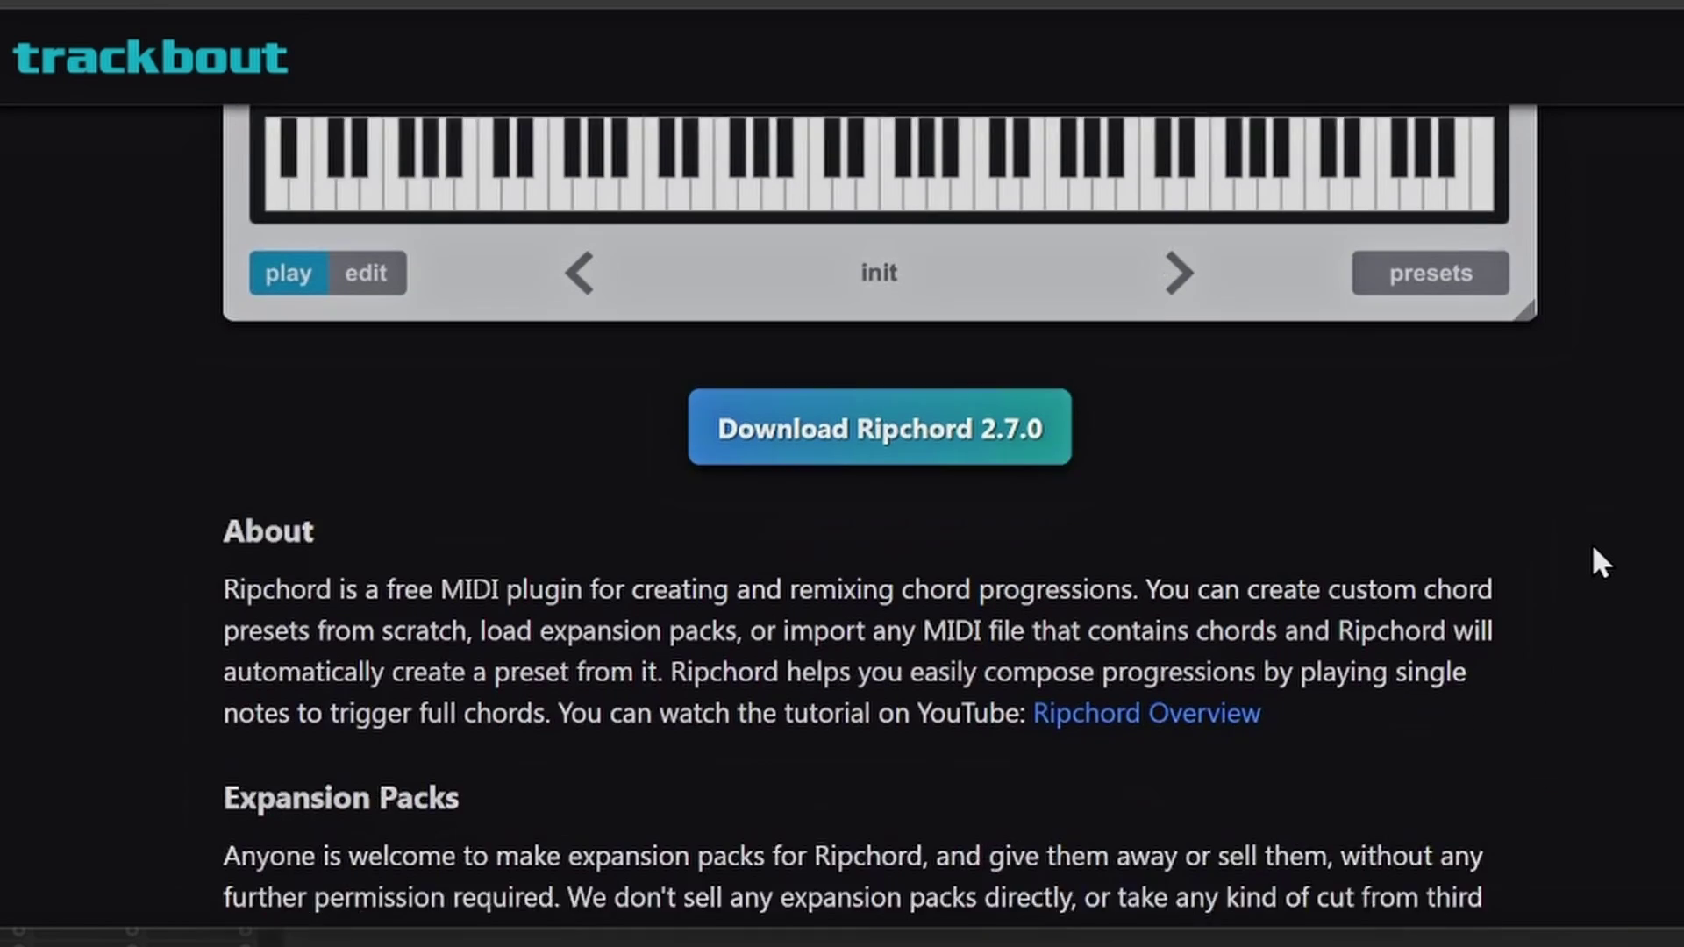
{"action": "scroll", "coordinate": [1594, 555], "scroll_direction": "down", "scroll_amount": 15}
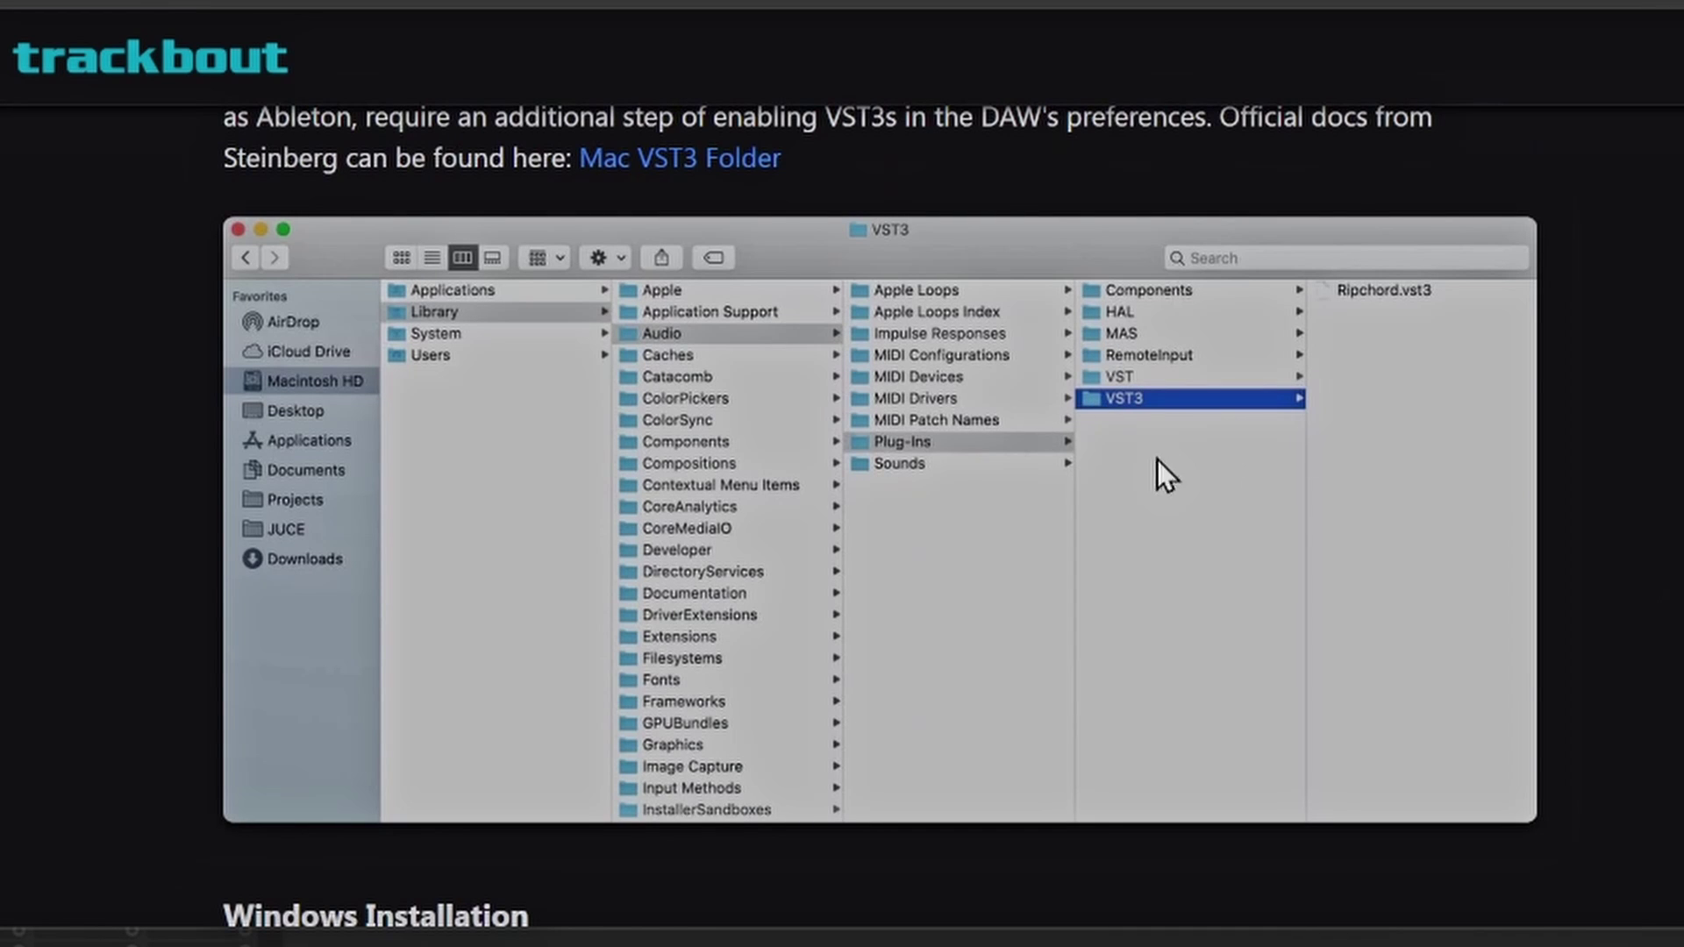
{"action": "scroll", "coordinate": [1634, 555], "scroll_direction": "up", "scroll_amount": 7}
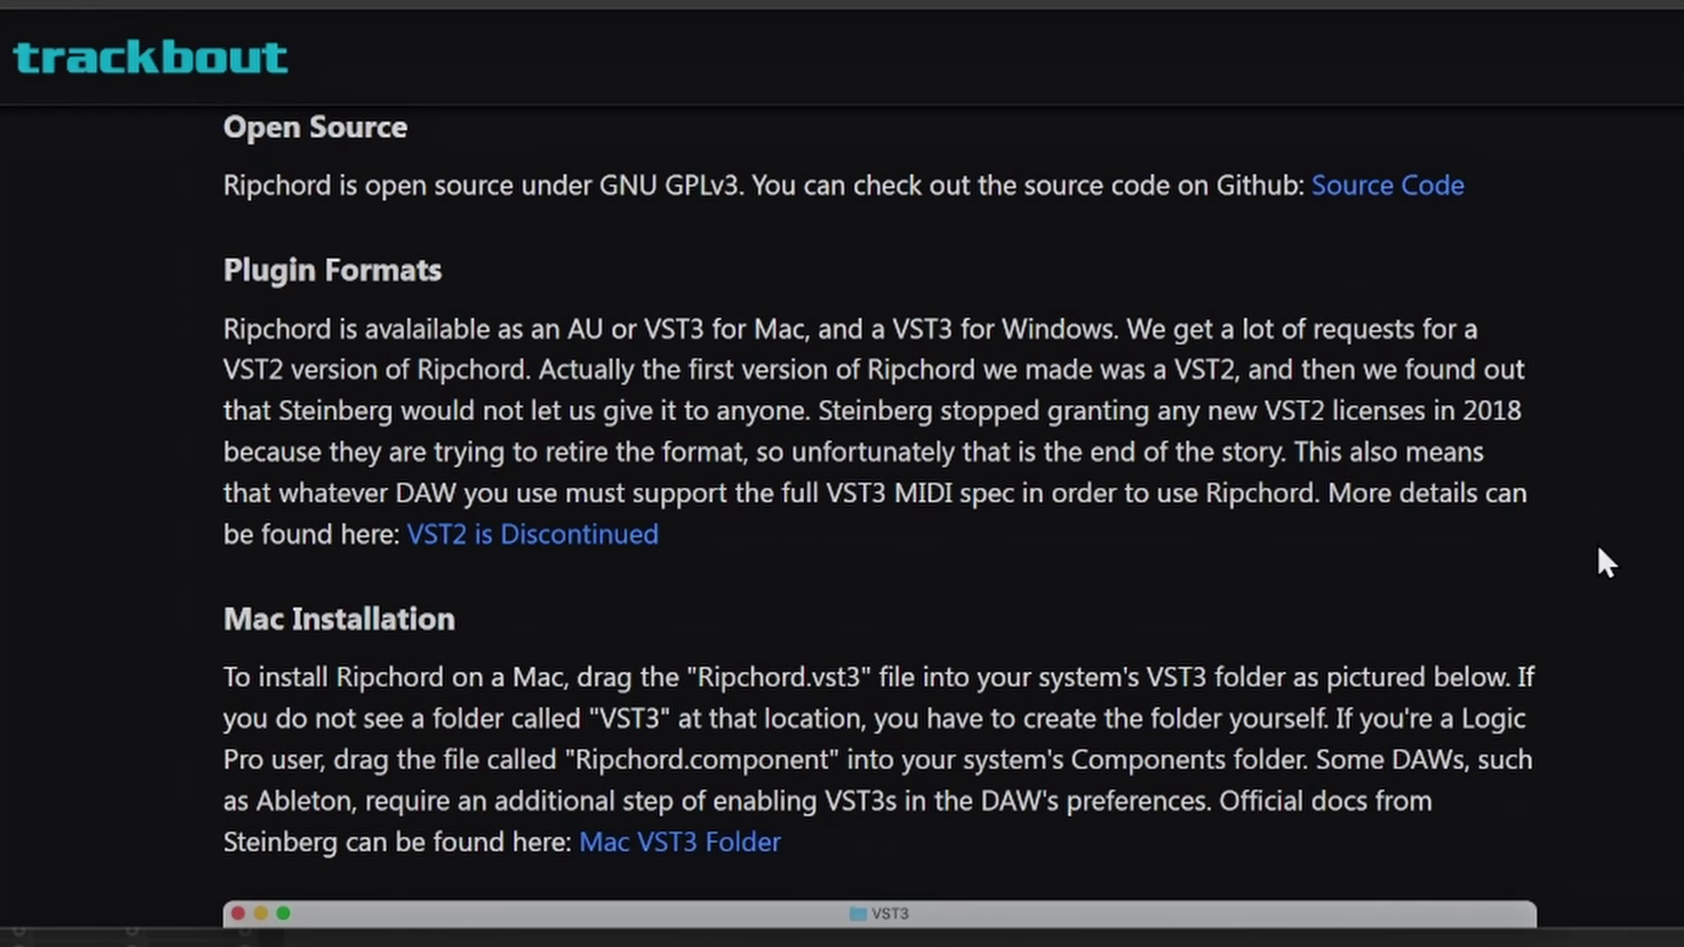
{"action": "scroll", "coordinate": [1629, 588], "scroll_direction": "down", "scroll_amount": 7}
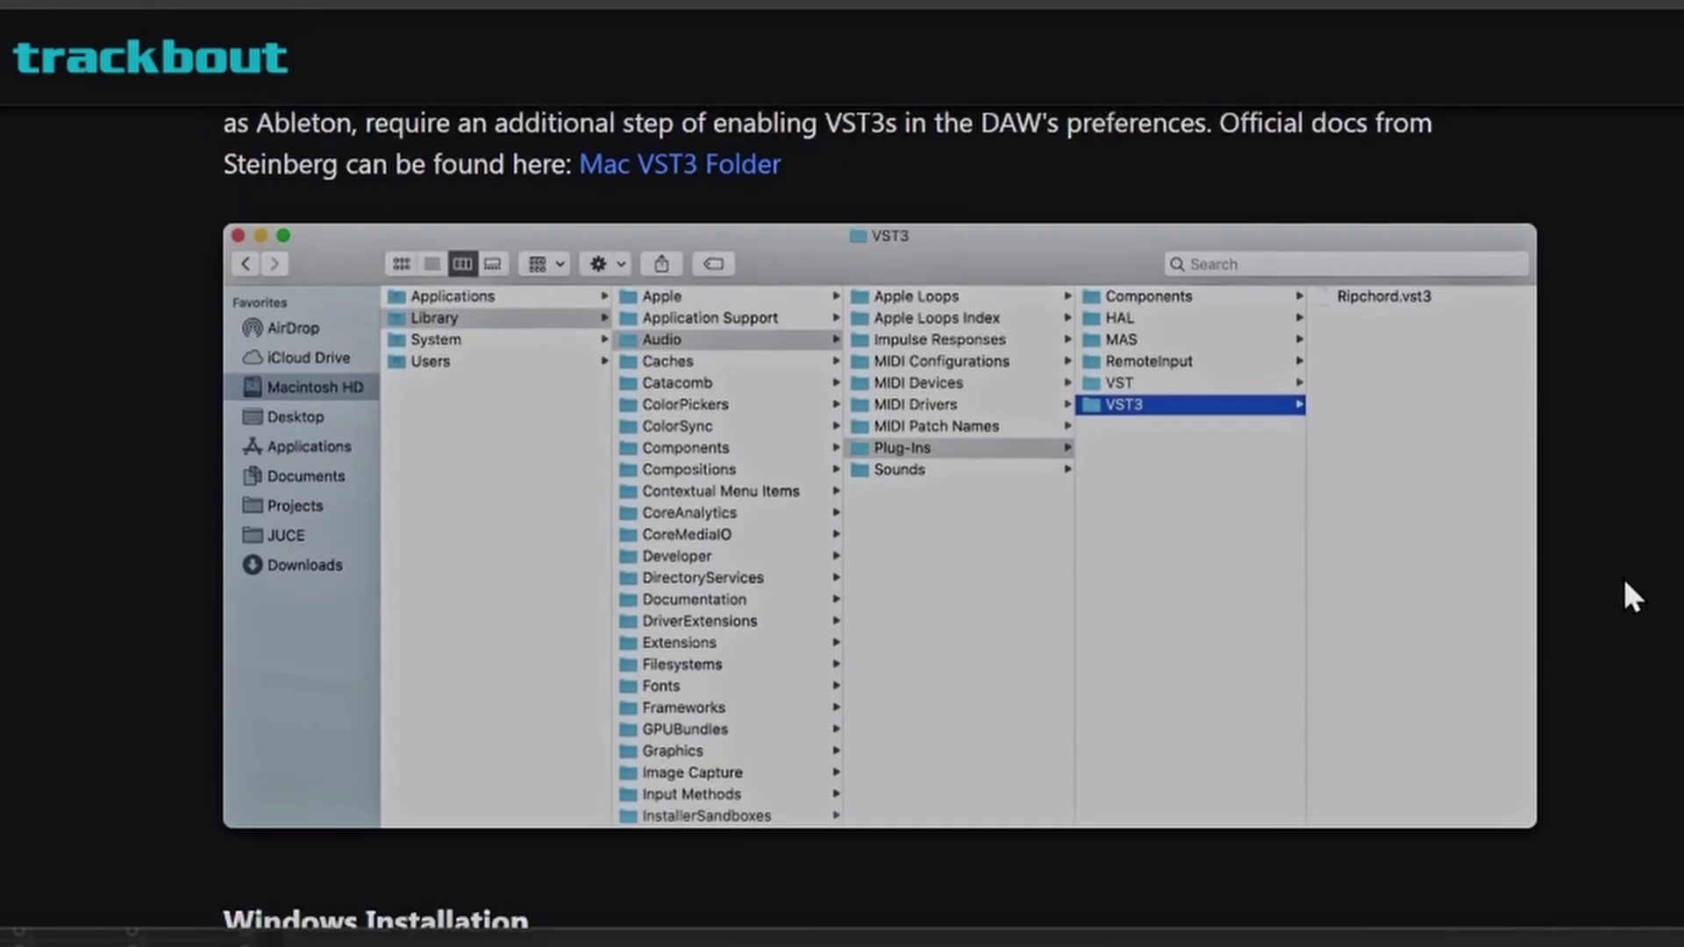
{"action": "scroll", "coordinate": [1626, 583], "scroll_direction": "down", "scroll_amount": 7}
{"action": "scroll", "coordinate": [1627, 588], "scroll_direction": "down", "scroll_amount": 2}
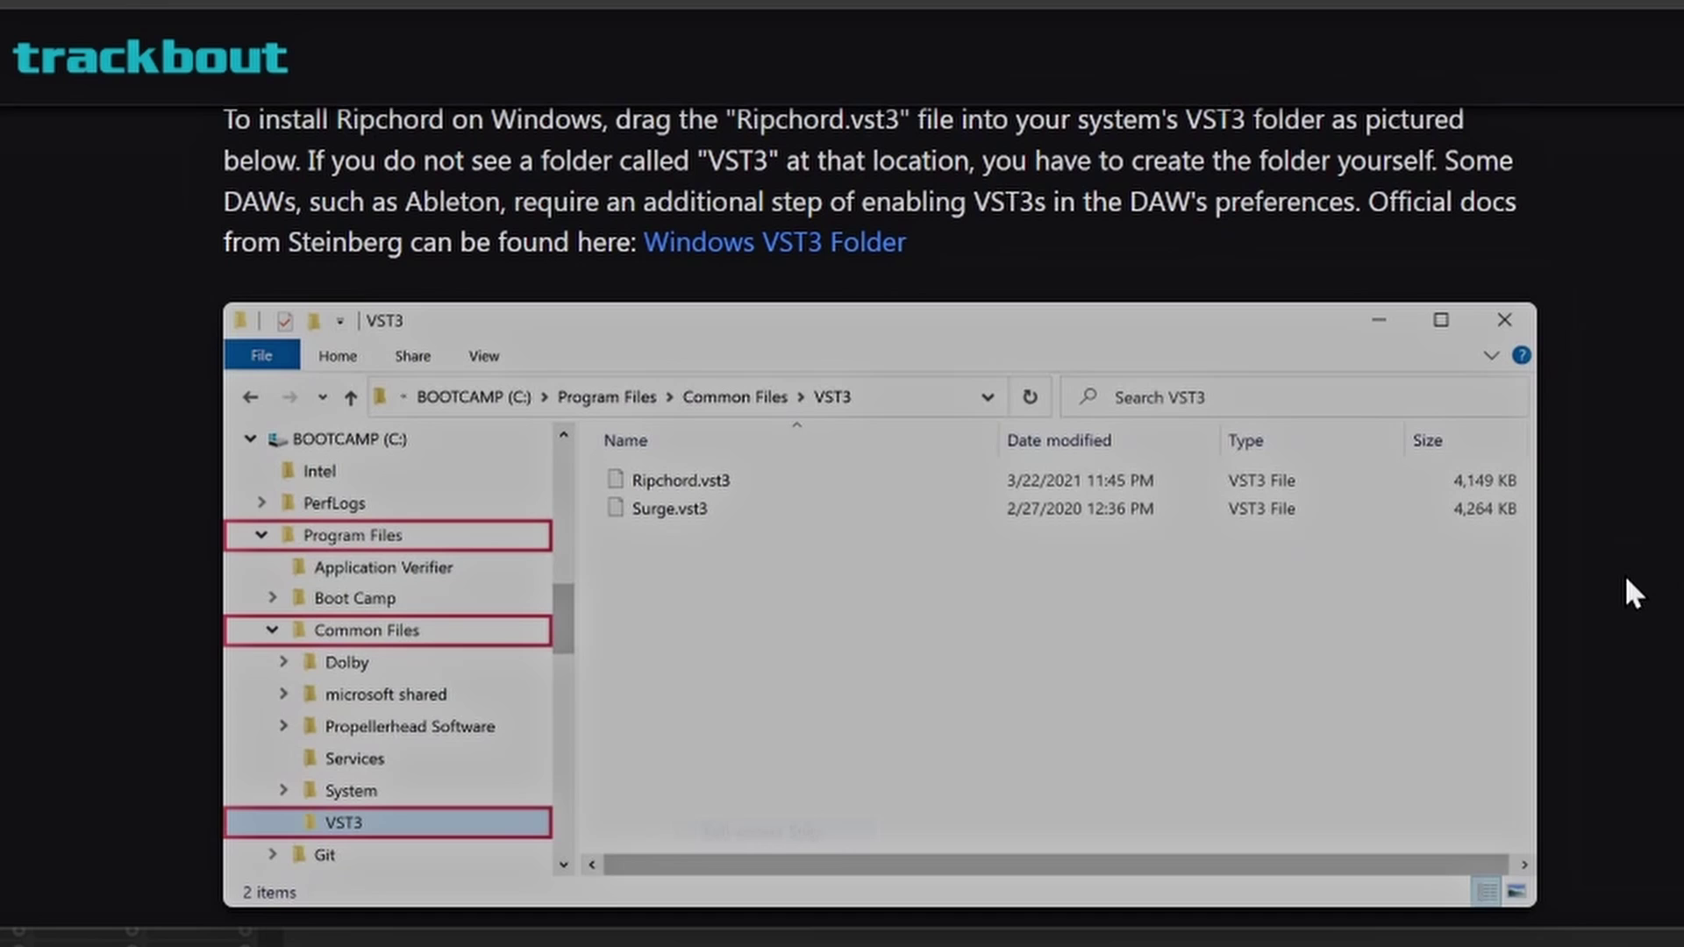
{"action": "scroll", "coordinate": [1628, 586], "scroll_direction": "up", "scroll_amount": 2}
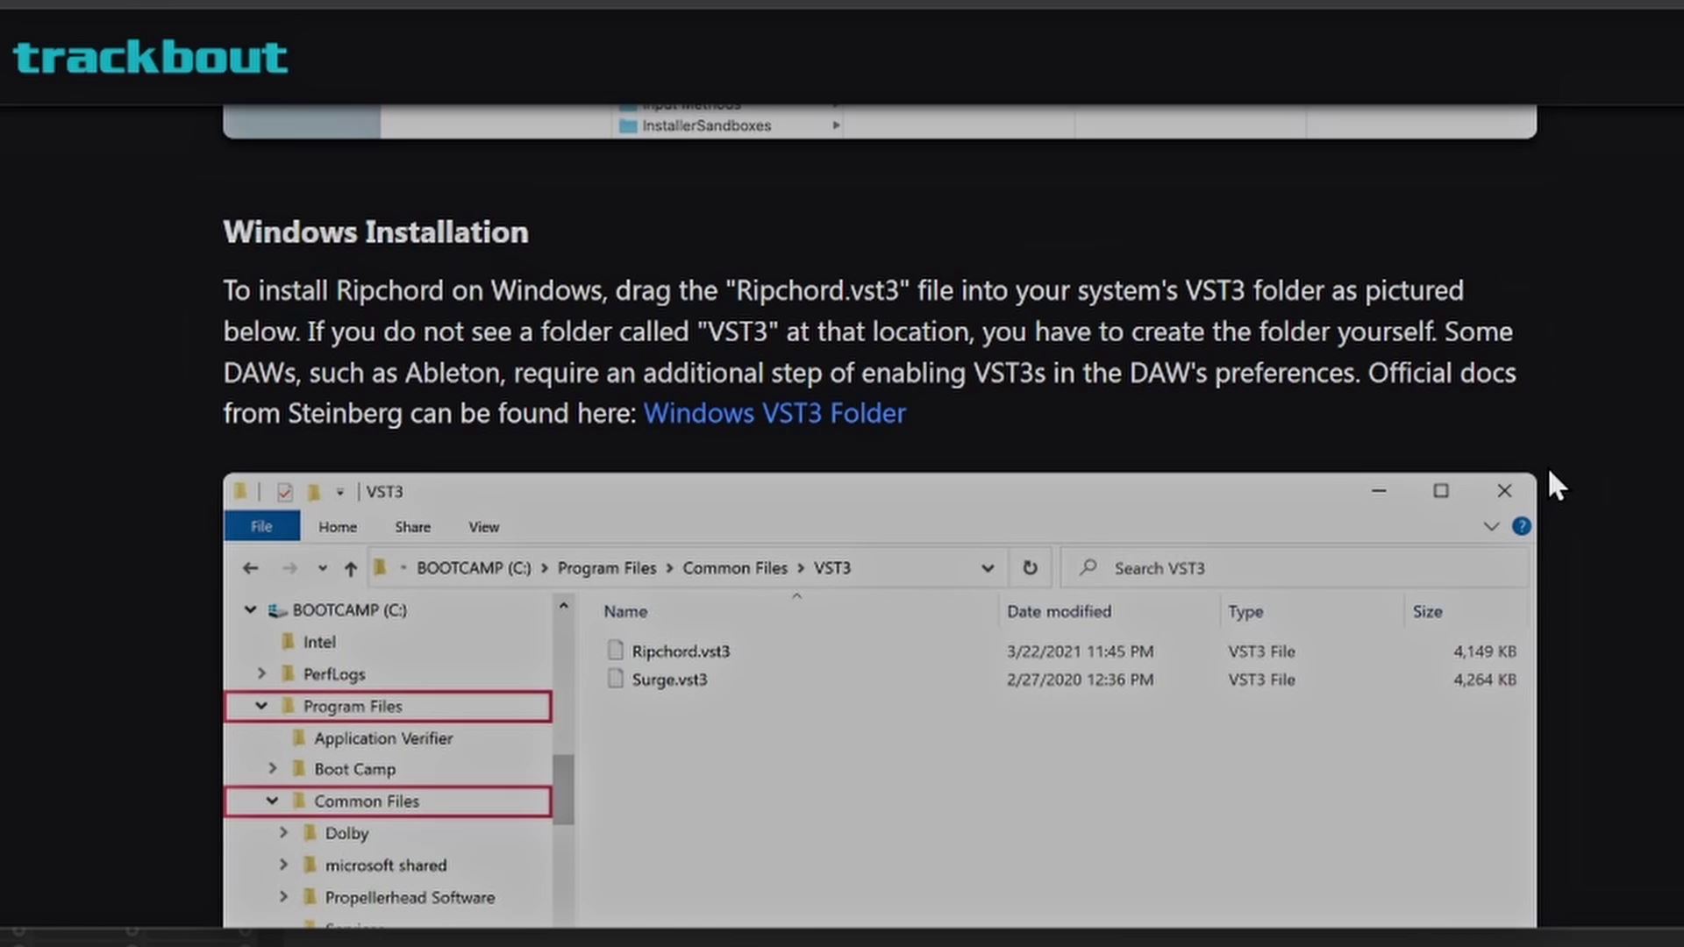
{"action": "scroll", "coordinate": [1549, 474], "scroll_direction": "down", "scroll_amount": 2}
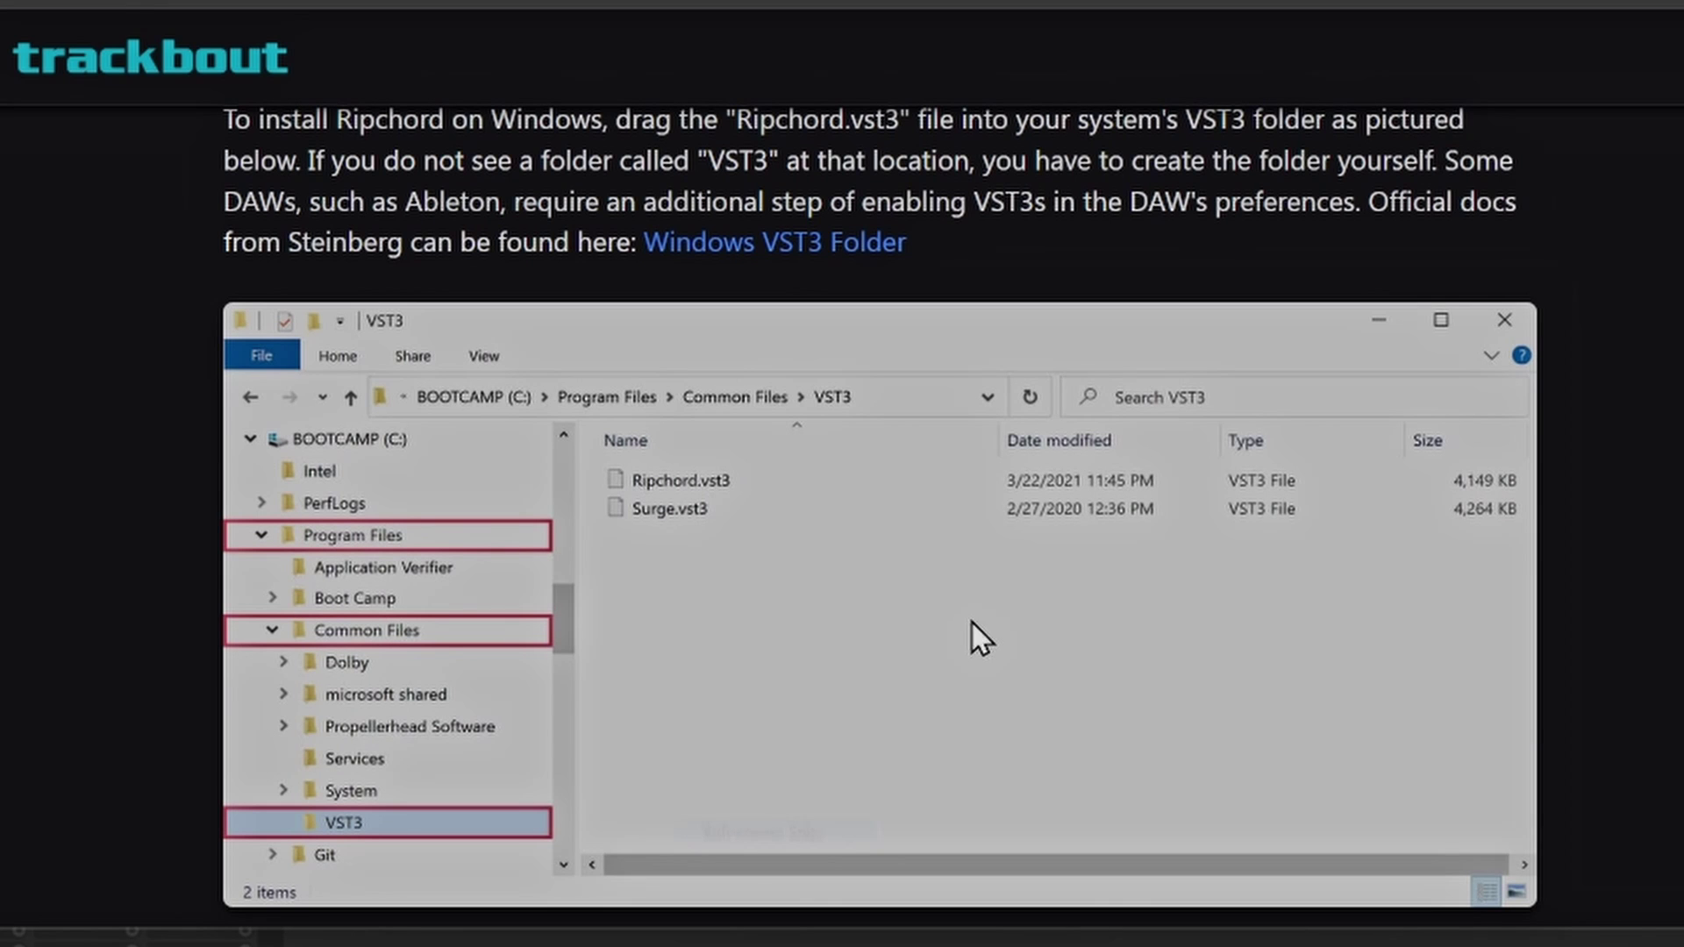
{"action": "scroll", "coordinate": [1672, 665], "scroll_direction": "down", "scroll_amount": 4}
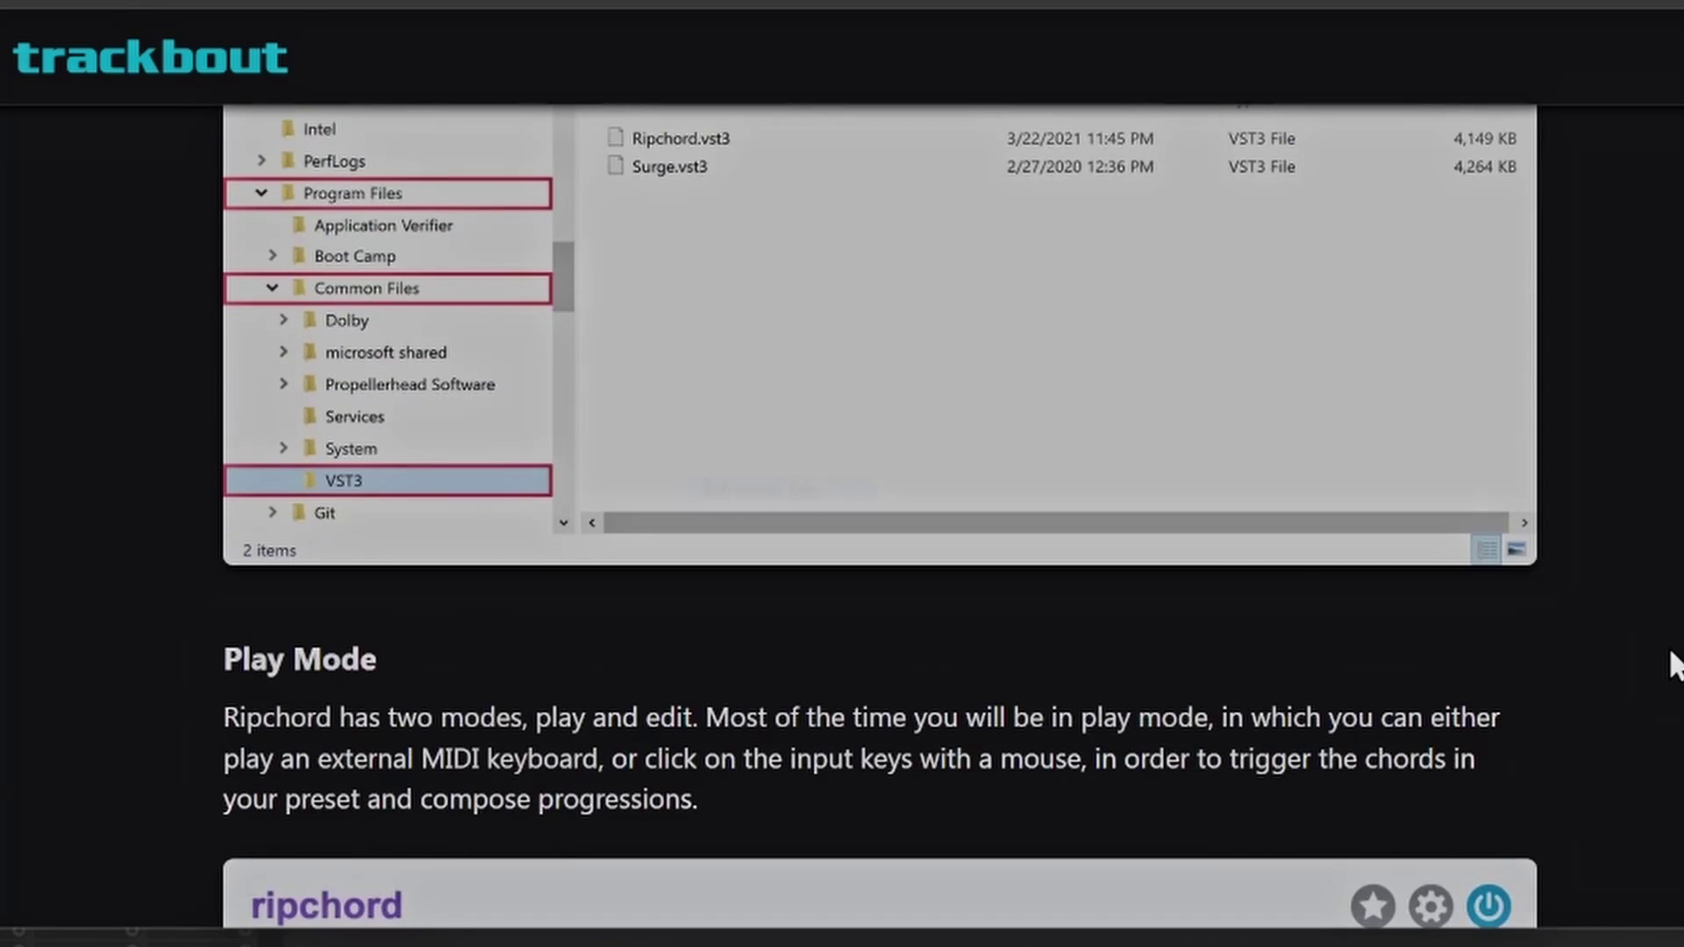
- Study the Play Mode diagram's callouts 1–18 against its numbered legend
{"action": "scroll", "coordinate": [1671, 665], "scroll_direction": "down", "scroll_amount": 4}
{"action": "scroll", "coordinate": [1658, 664], "scroll_direction": "down", "scroll_amount": 2}
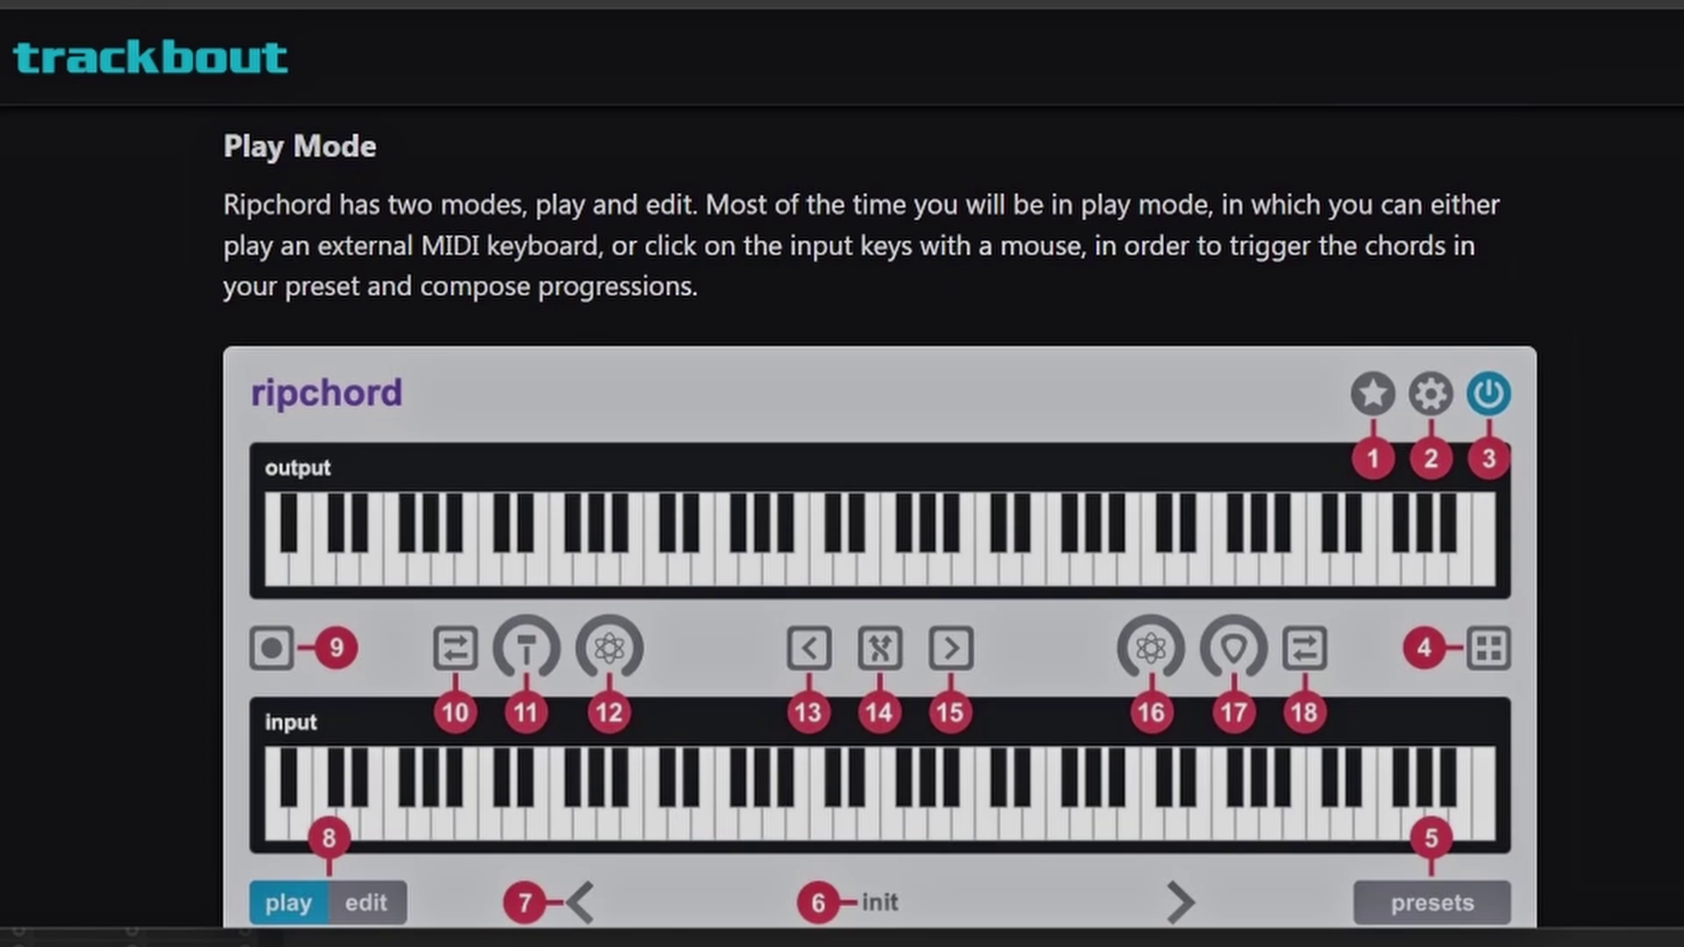
{"action": "scroll", "coordinate": [1650, 656], "scroll_direction": "down", "scroll_amount": 2}
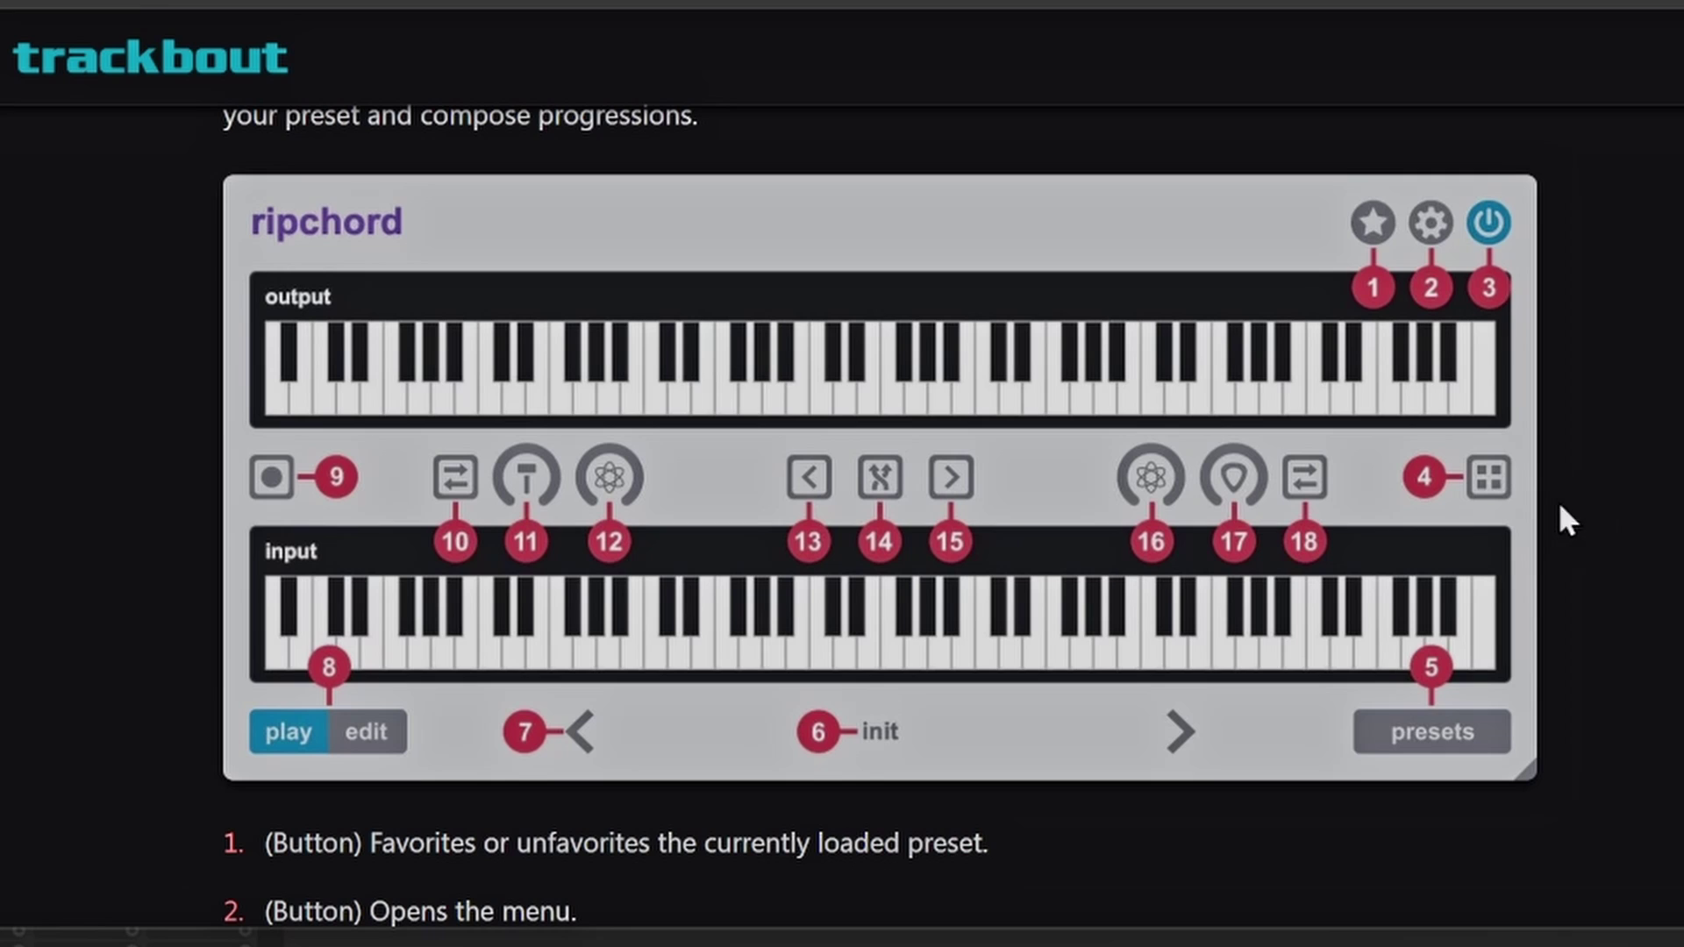
{"action": "scroll", "coordinate": [1609, 581], "scroll_direction": "down", "scroll_amount": 2}
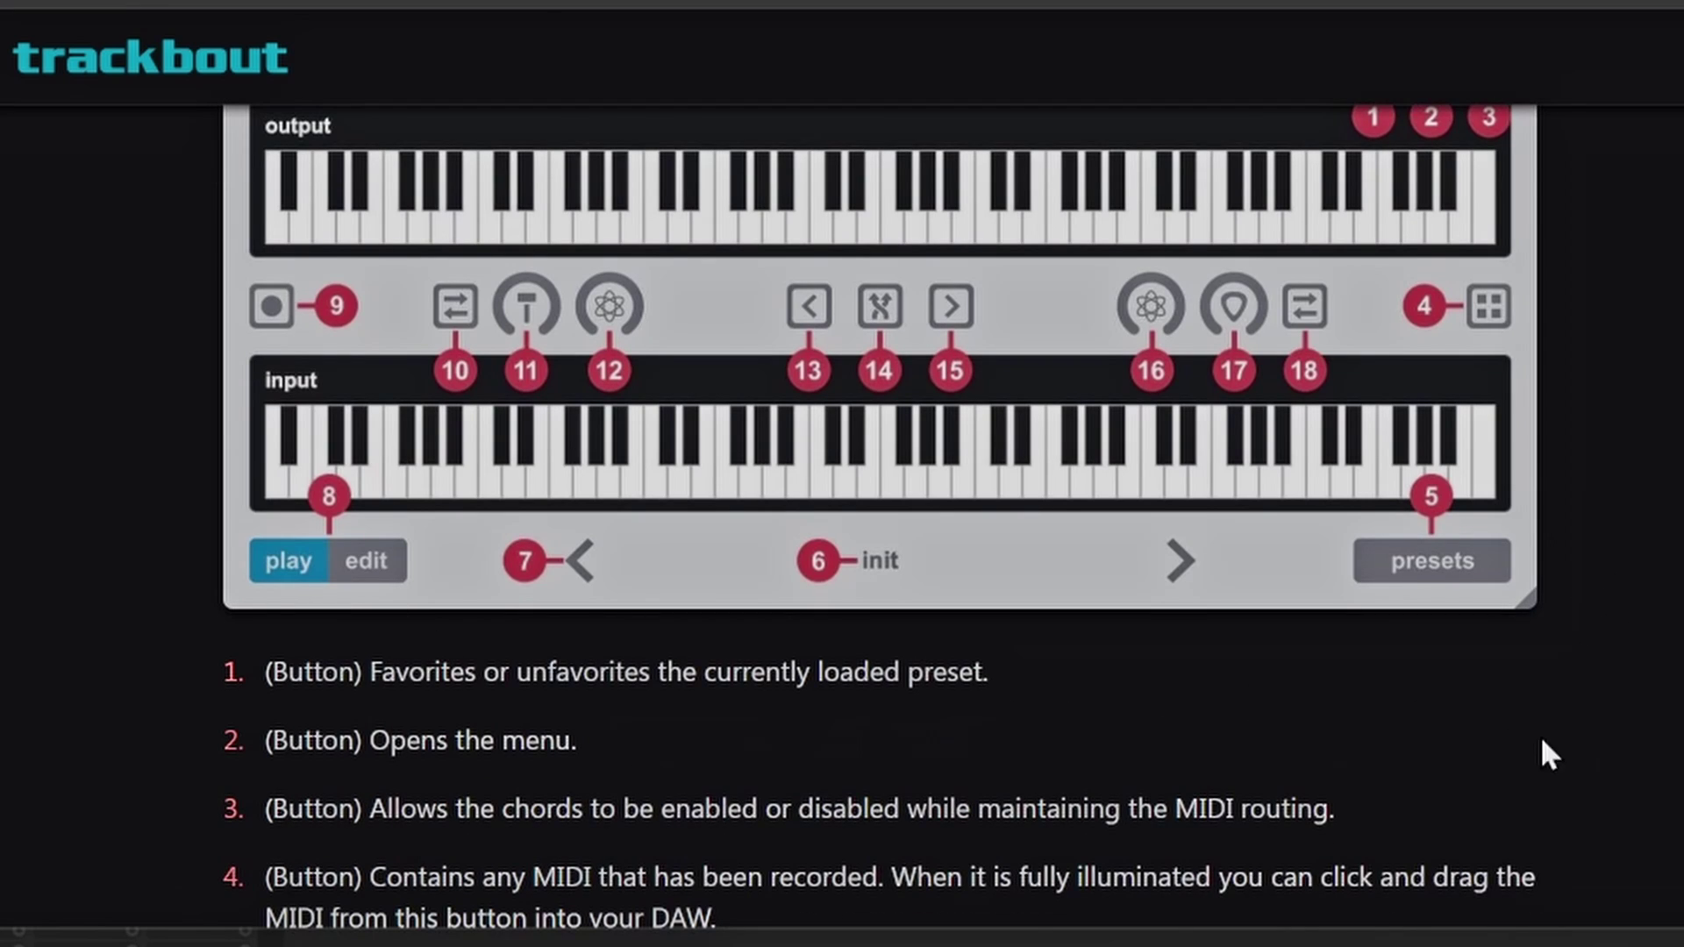
{"action": "scroll", "coordinate": [1624, 739], "scroll_direction": "up", "scroll_amount": 4}
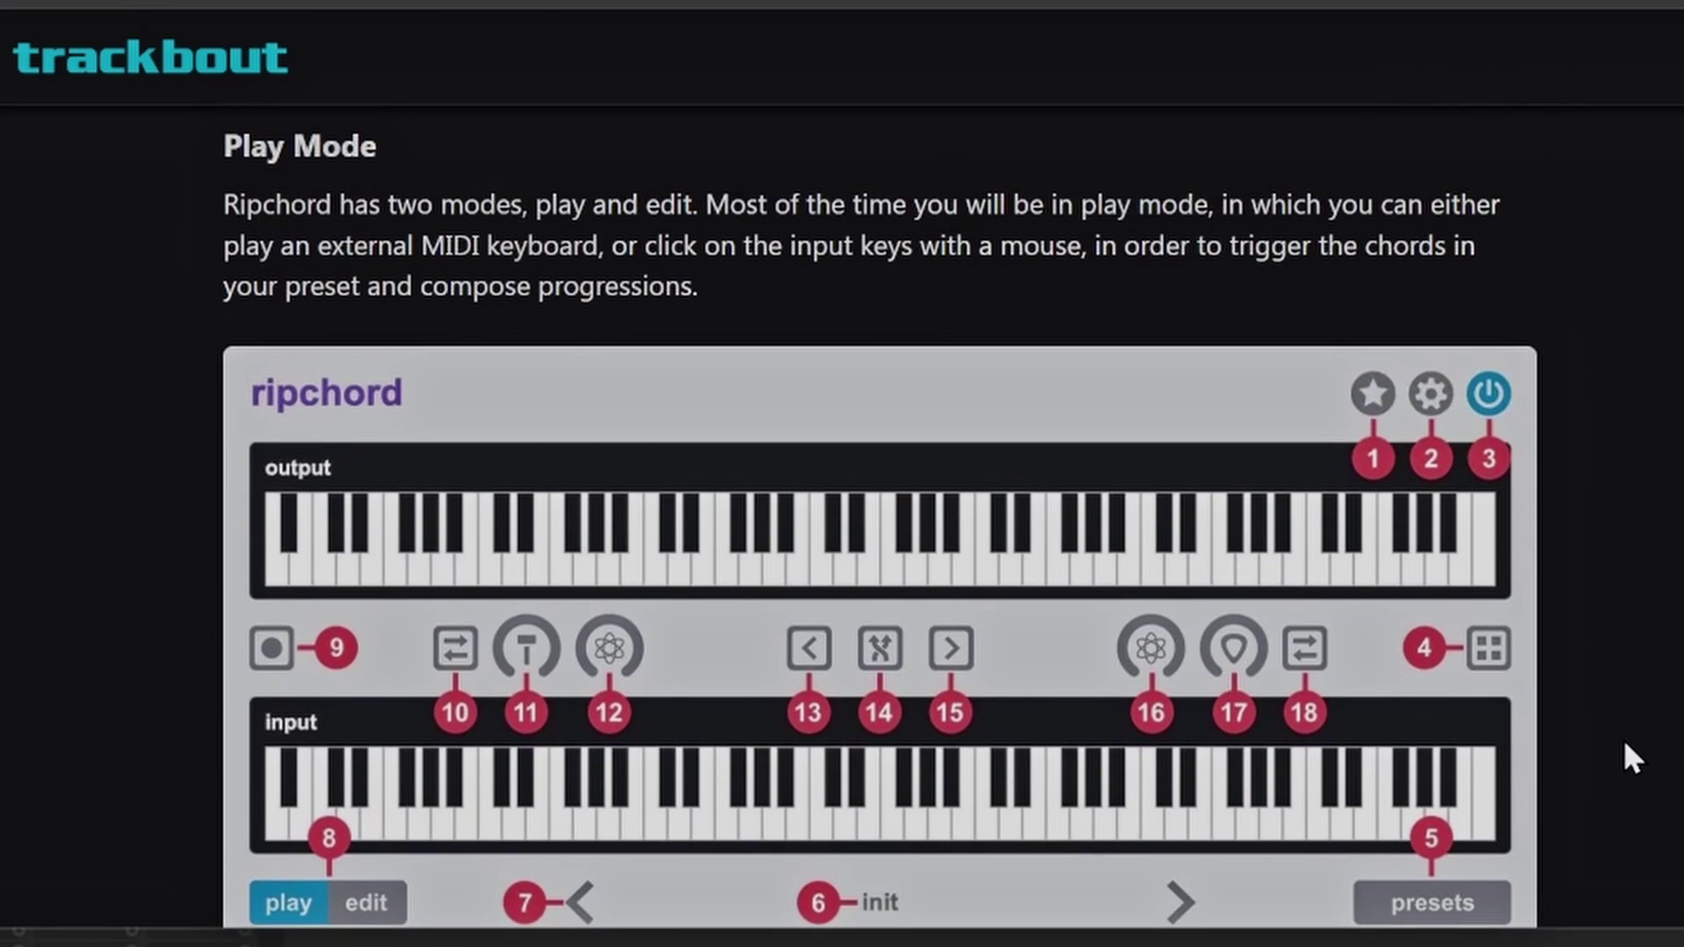
{"action": "right_click", "coordinate": [1316, 472]}
{"action": "left_click", "coordinate": [1597, 400]}
{"action": "scroll", "coordinate": [1634, 518], "scroll_direction": "down", "scroll_amount": 4}
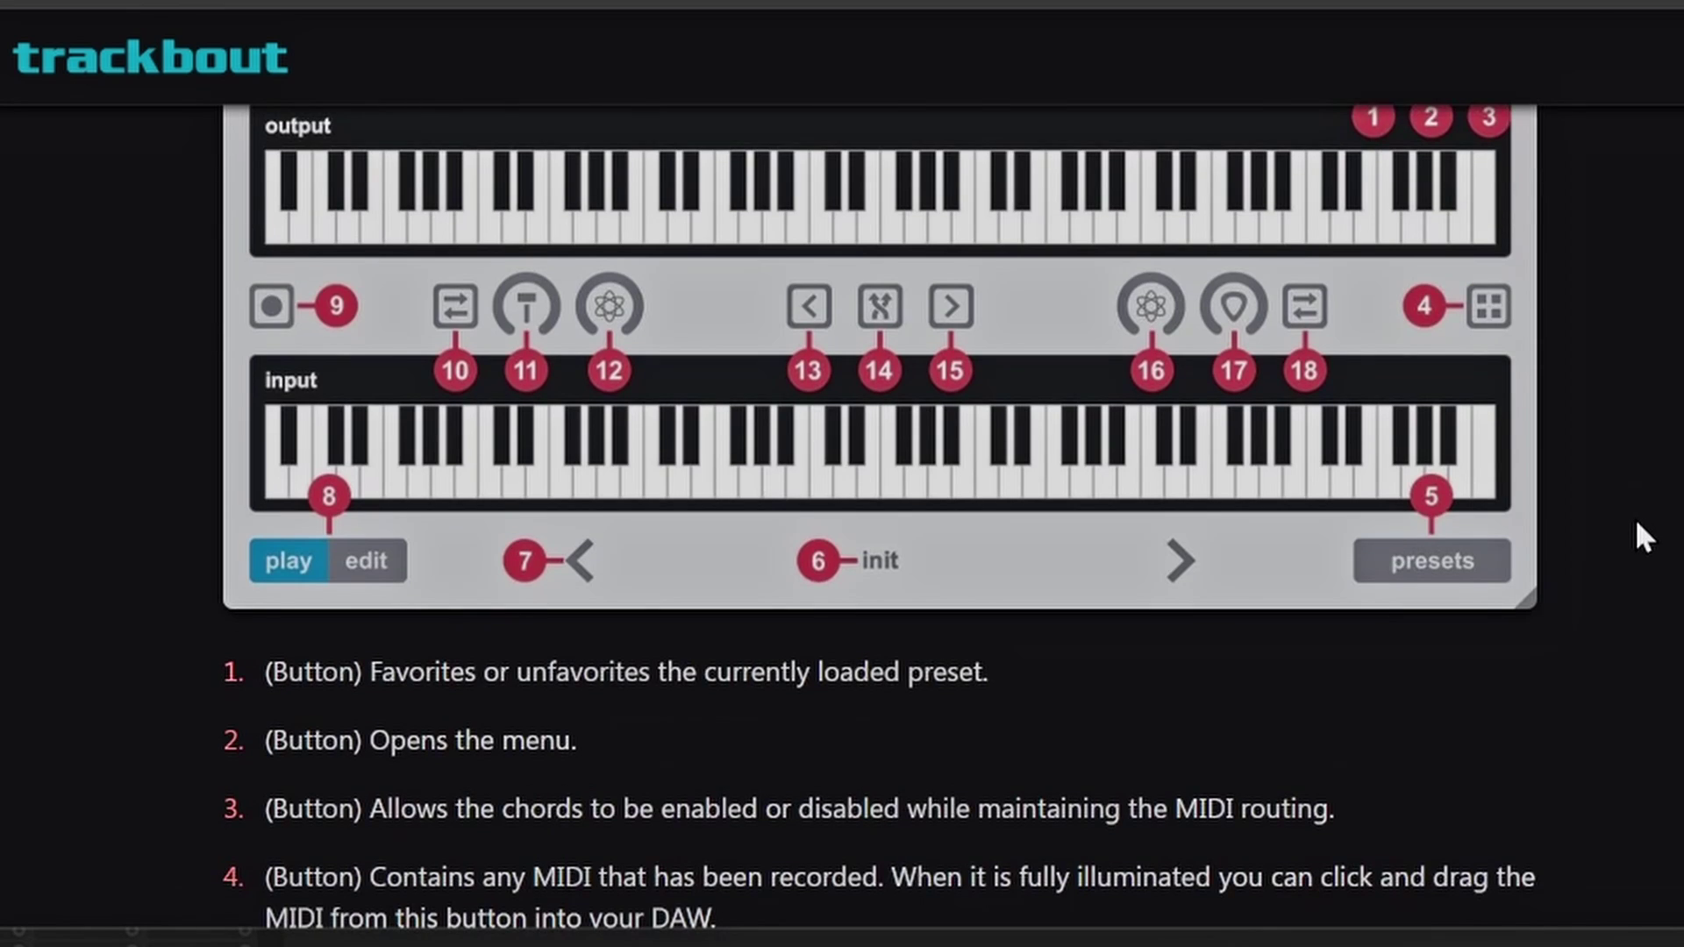
{"action": "scroll", "coordinate": [1635, 518], "scroll_direction": "up", "scroll_amount": 2}
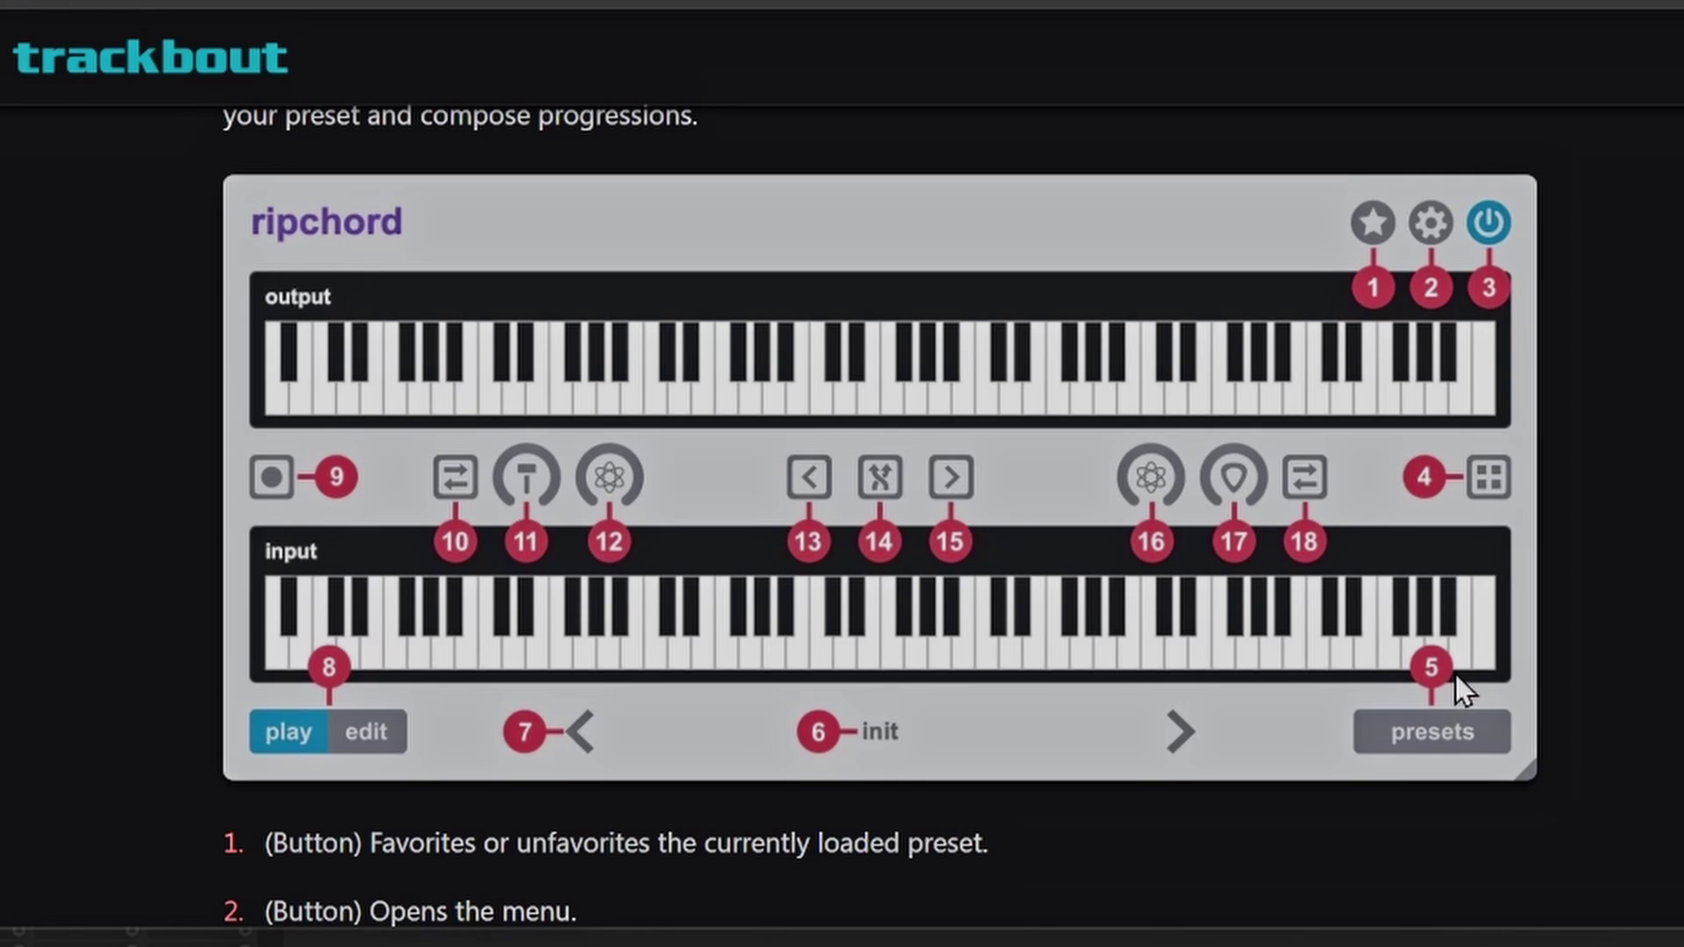
- Scroll past the Edit Mode diagram and legend items 1–8 to the Presets diagram
{"action": "scroll", "coordinate": [1109, 631], "scroll_direction": "down", "scroll_amount": 20}
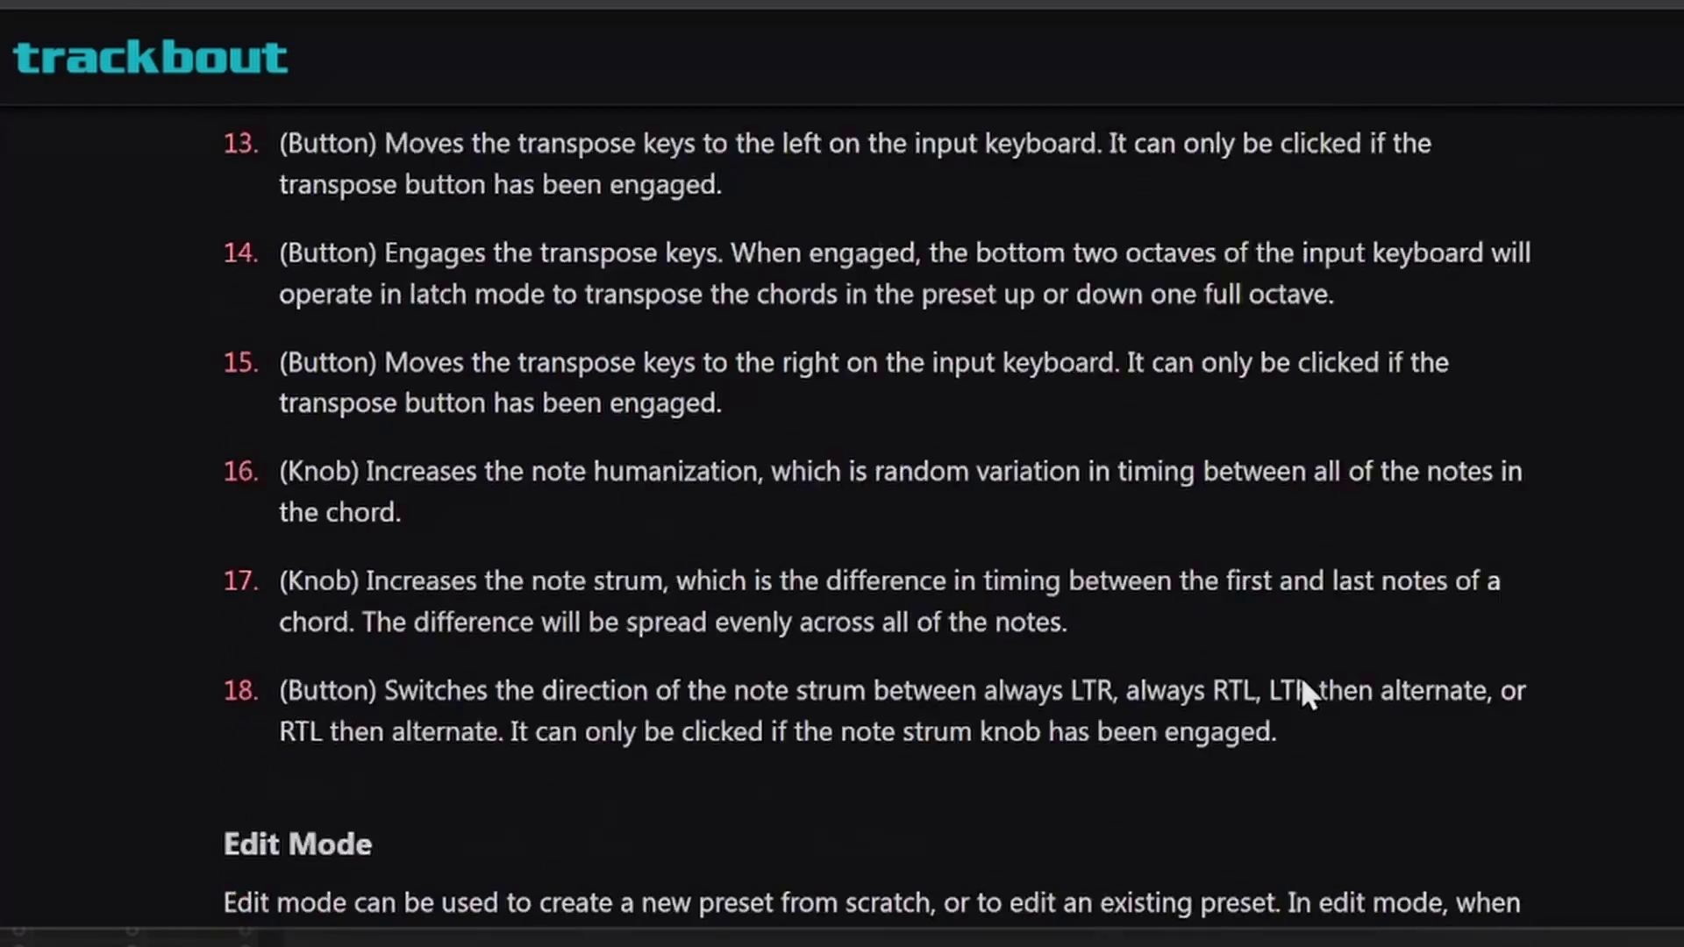
{"action": "scroll", "coordinate": [1298, 693], "scroll_direction": "down", "scroll_amount": 4}
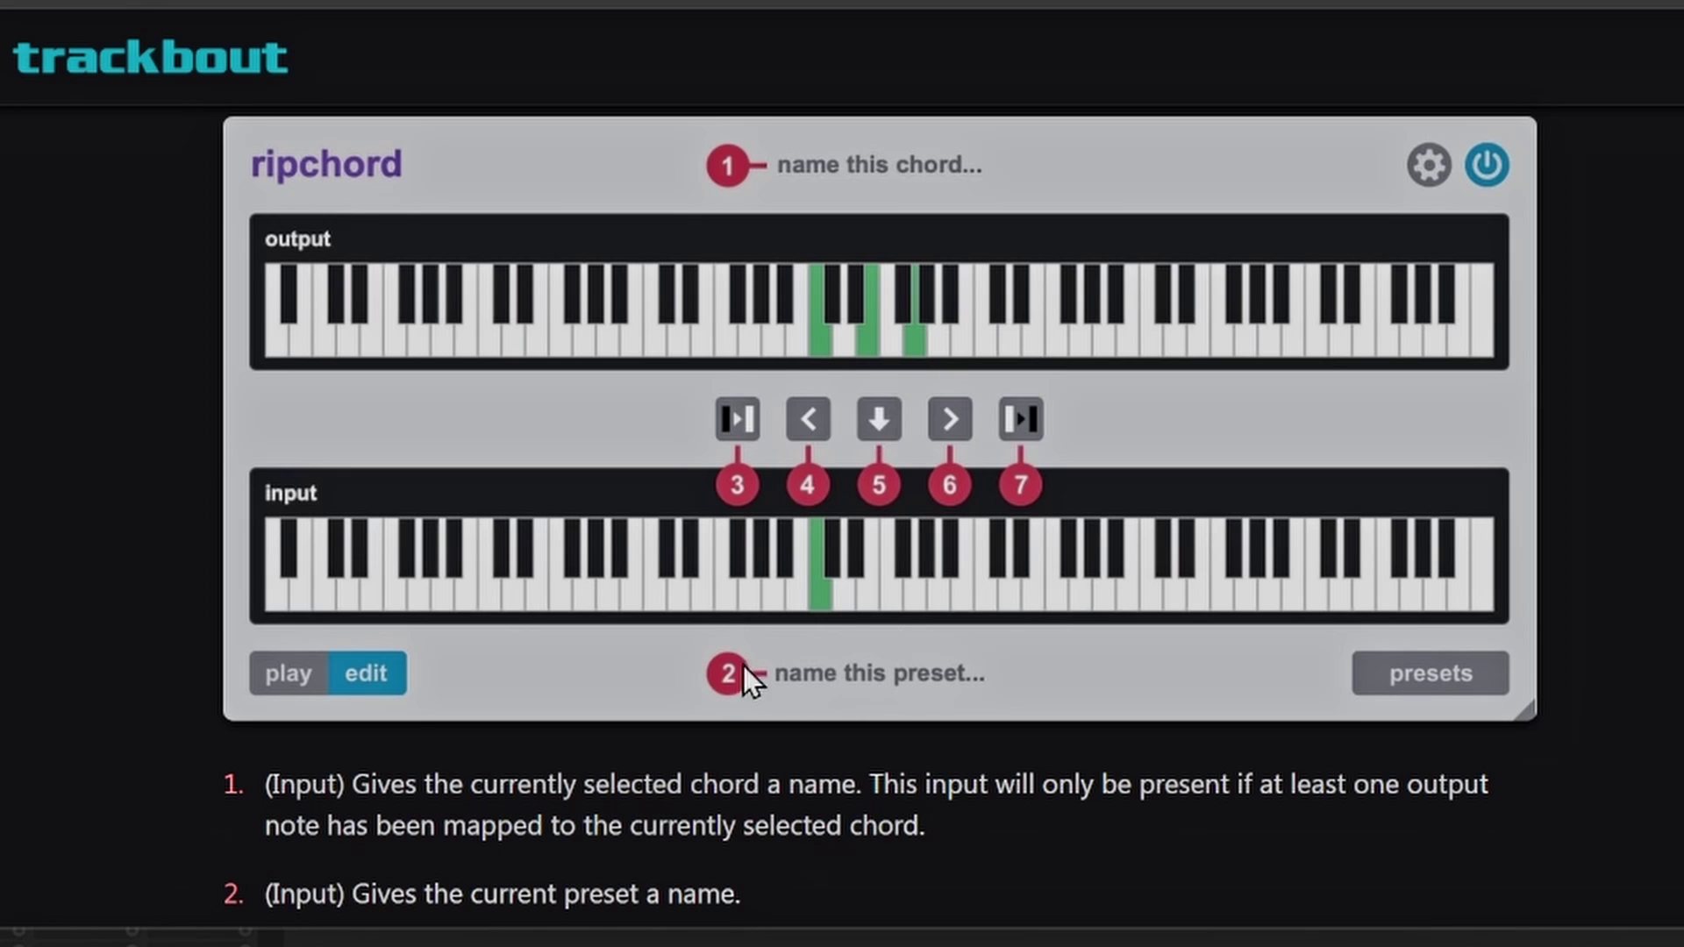
{"action": "scroll", "coordinate": [1117, 556], "scroll_direction": "down", "scroll_amount": 10}
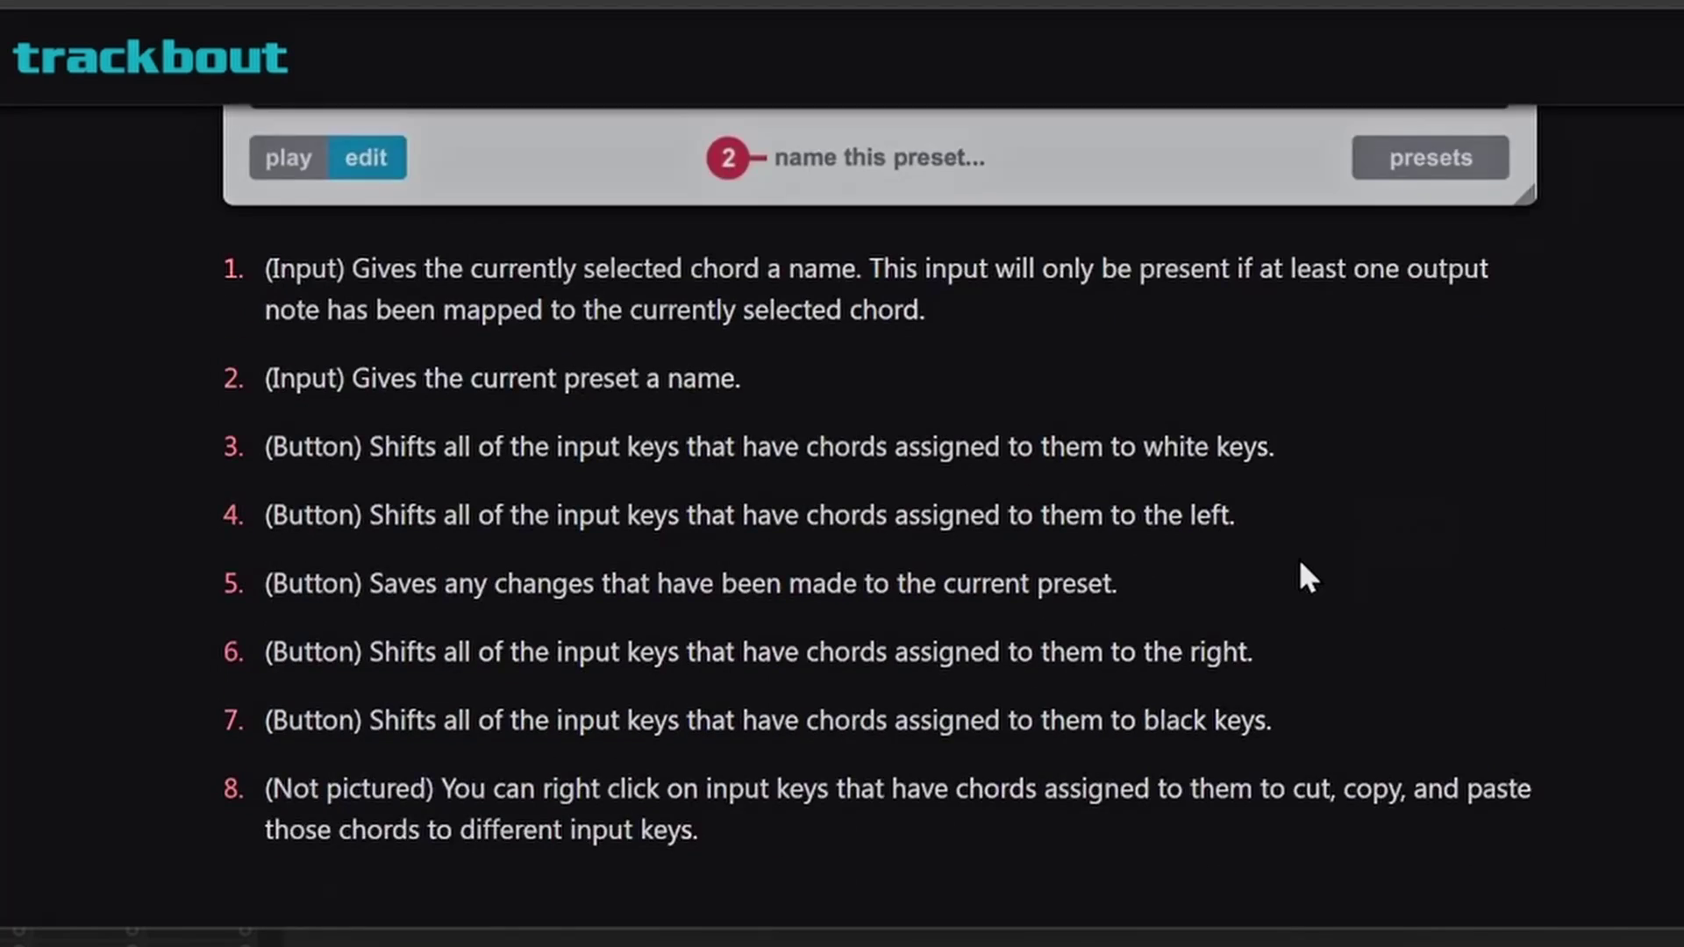
- Scroll through the Presets, Tag Manager and Tag Selection sections to the version 2.7.0 menu diagram
{"action": "scroll", "coordinate": [1245, 544], "scroll_direction": "down", "scroll_amount": 3}
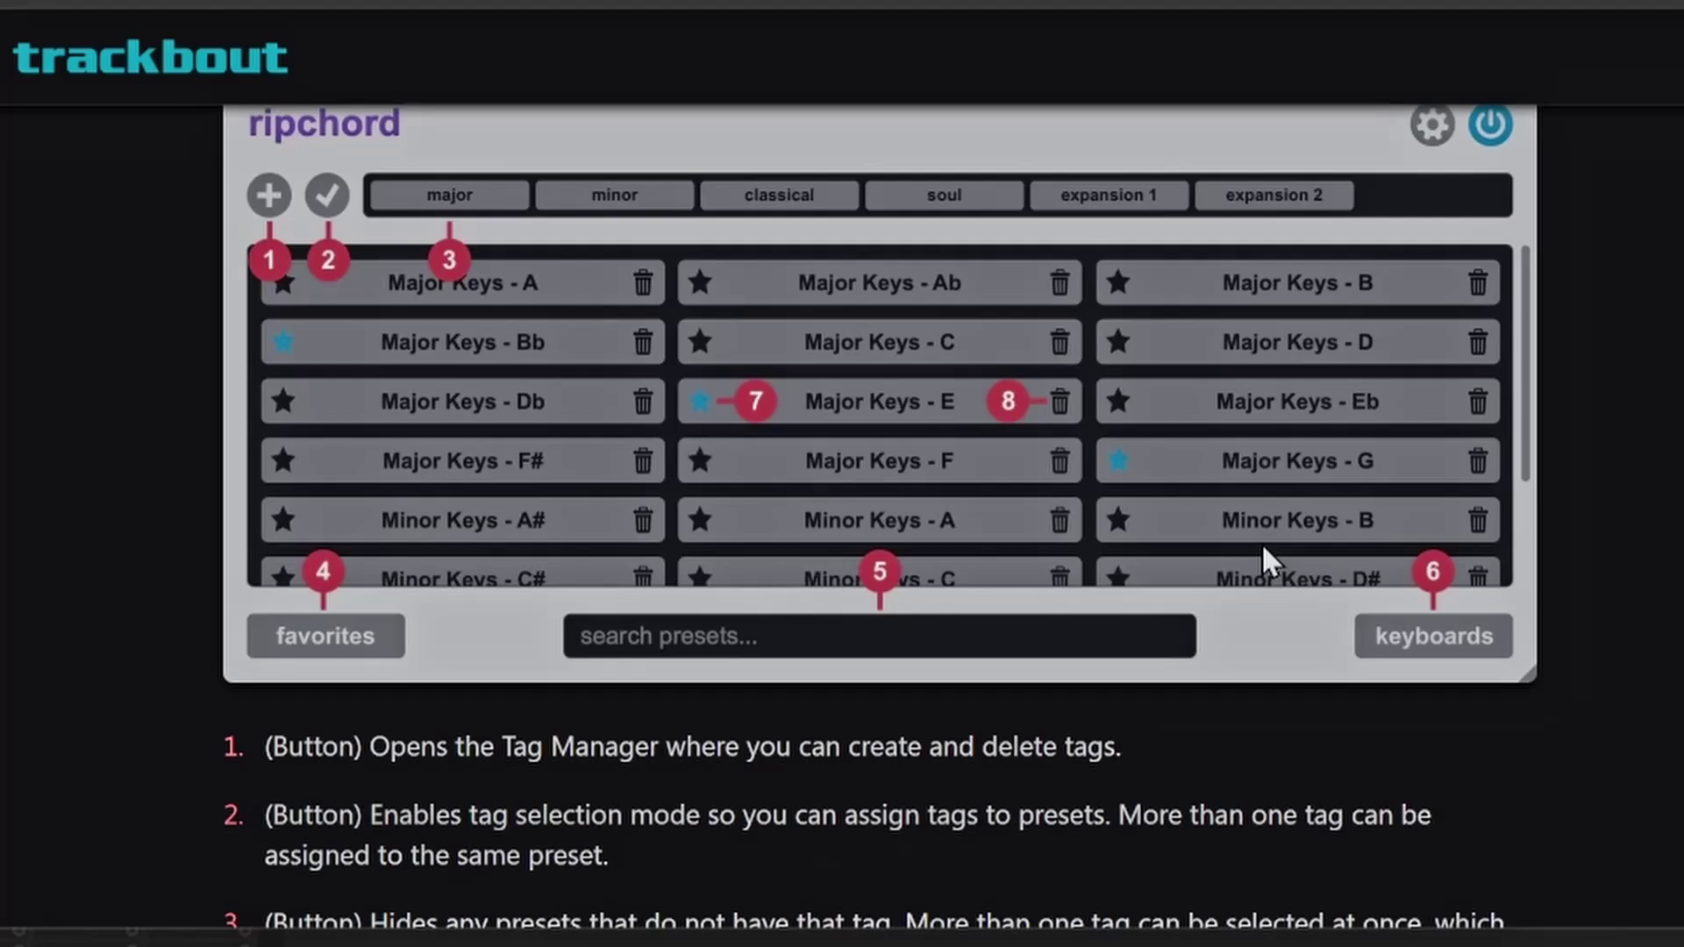
{"action": "scroll", "coordinate": [509, 402], "scroll_direction": "up", "scroll_amount": 2}
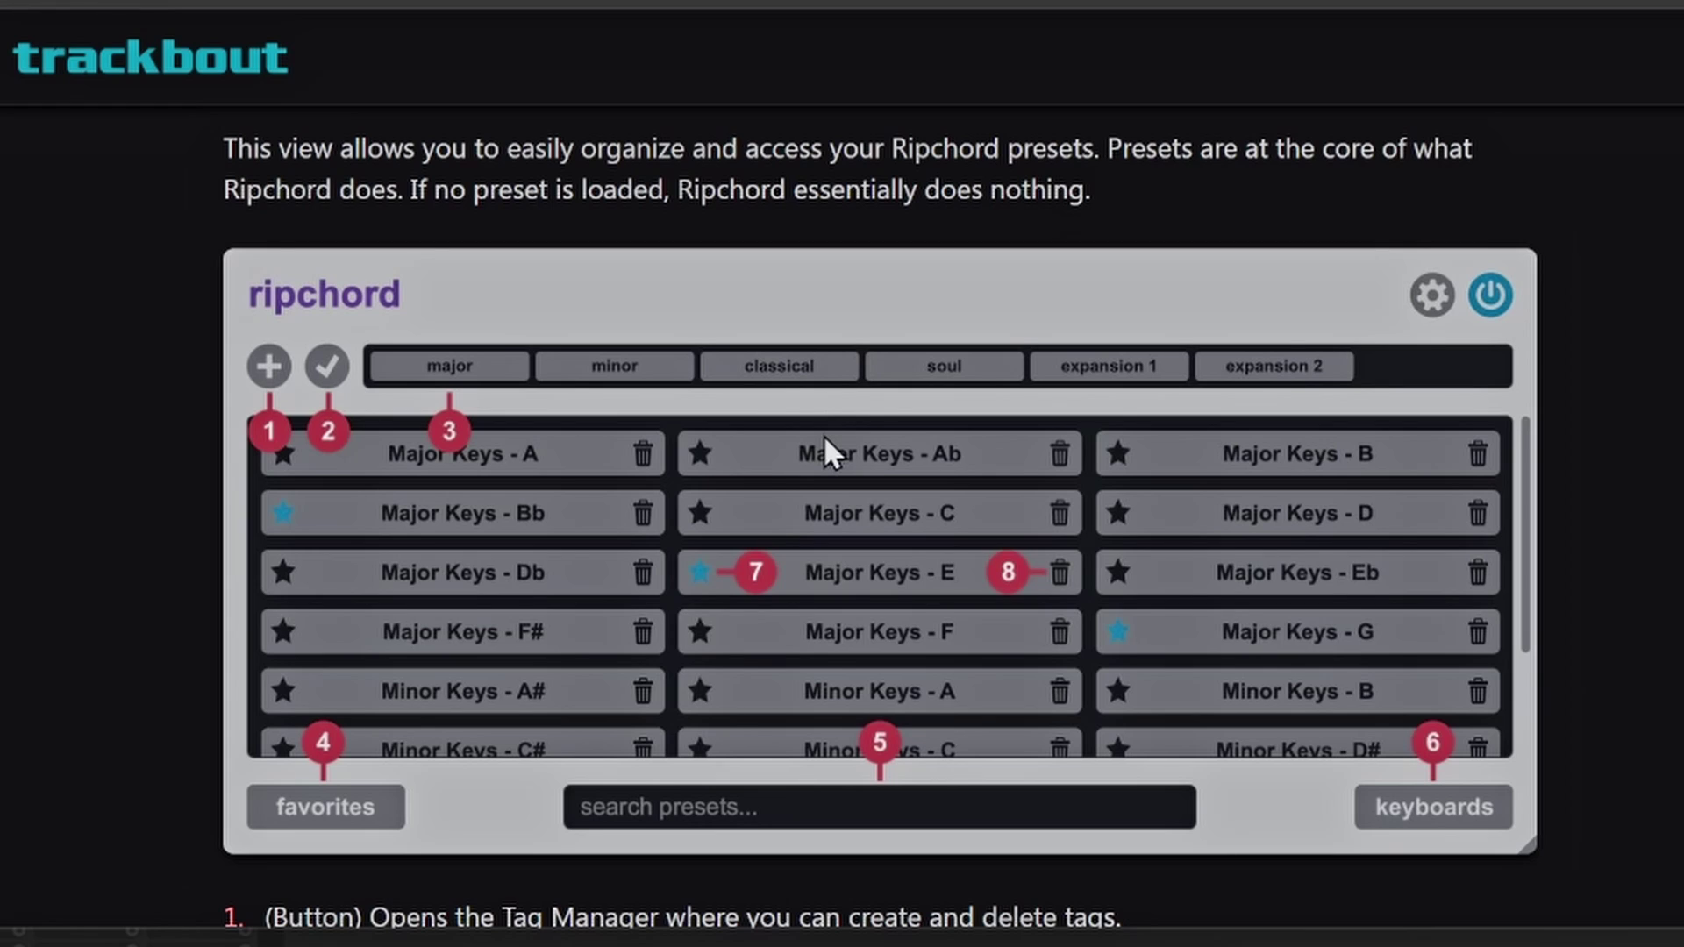
{"action": "scroll", "coordinate": [958, 571], "scroll_direction": "down", "scroll_amount": 2}
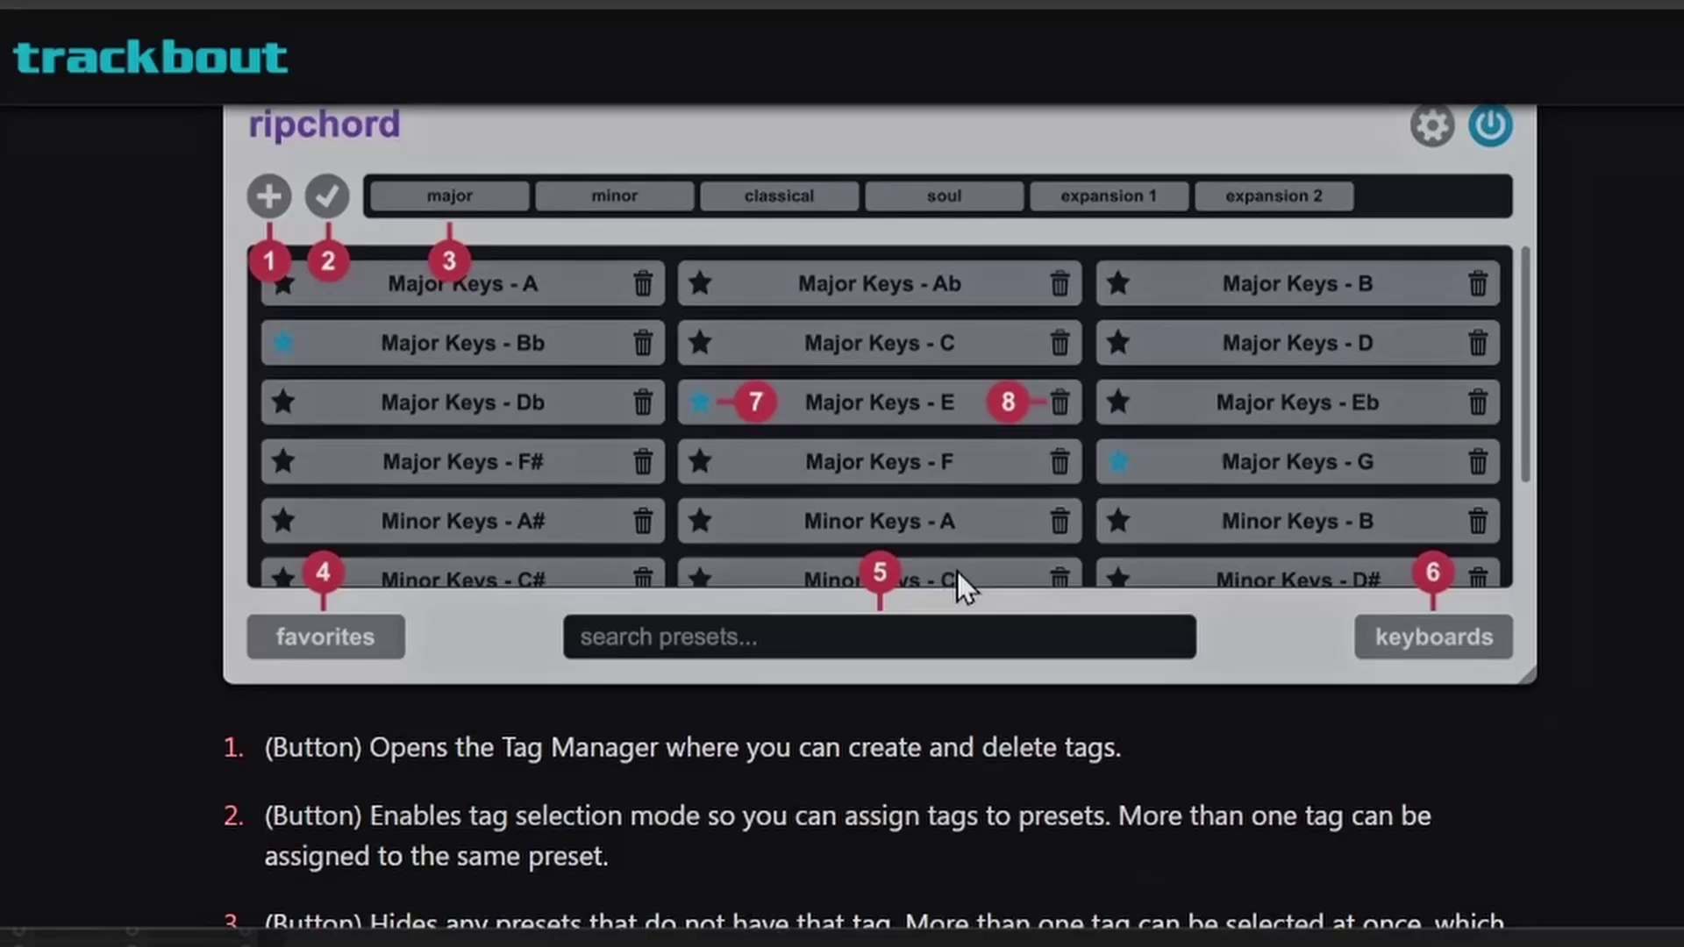
{"action": "scroll", "coordinate": [1024, 476], "scroll_direction": "down", "scroll_amount": 15}
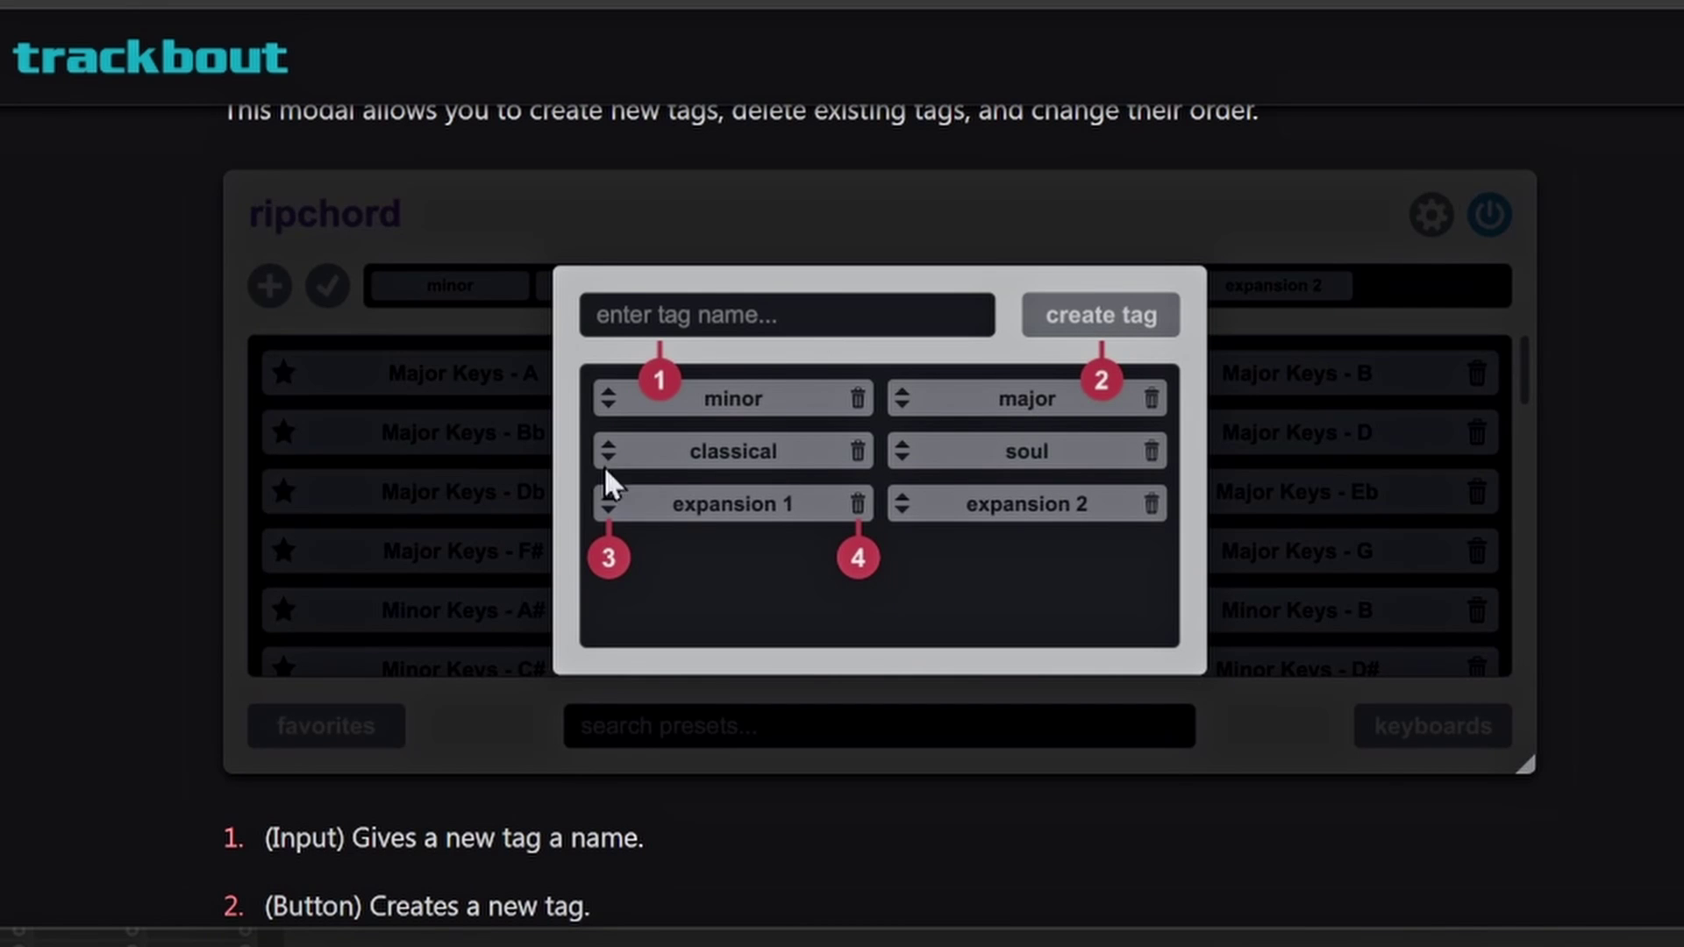
{"action": "scroll", "coordinate": [1323, 493], "scroll_direction": "down", "scroll_amount": 11}
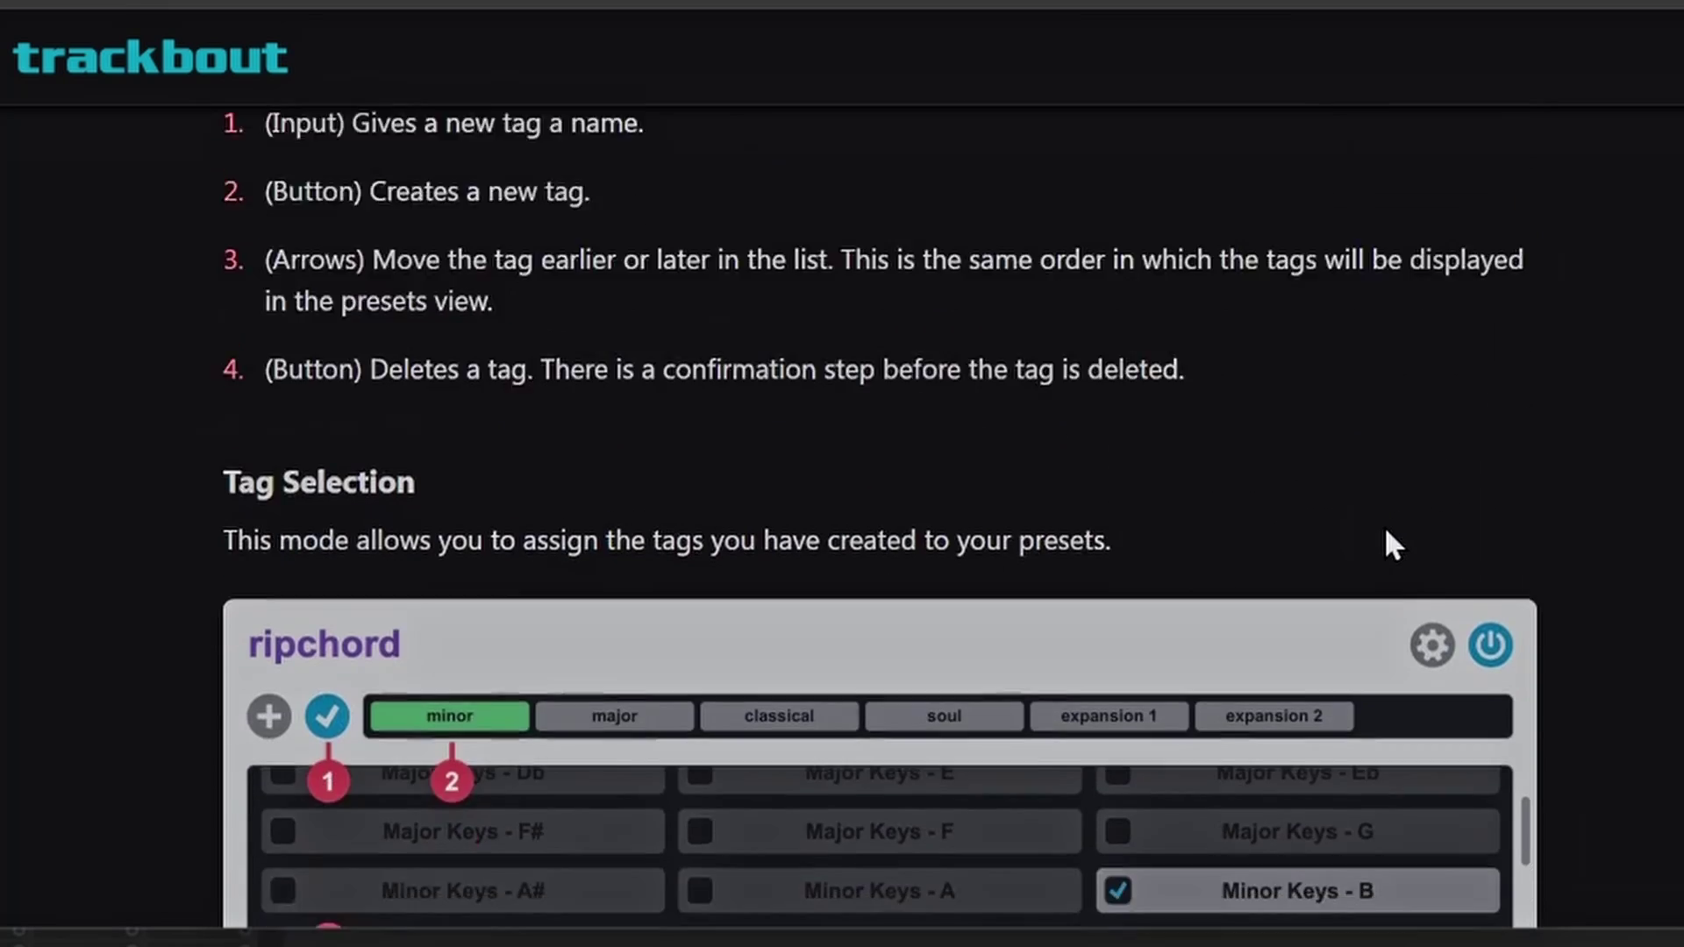
{"action": "scroll", "coordinate": [1388, 533], "scroll_direction": "down", "scroll_amount": 14}
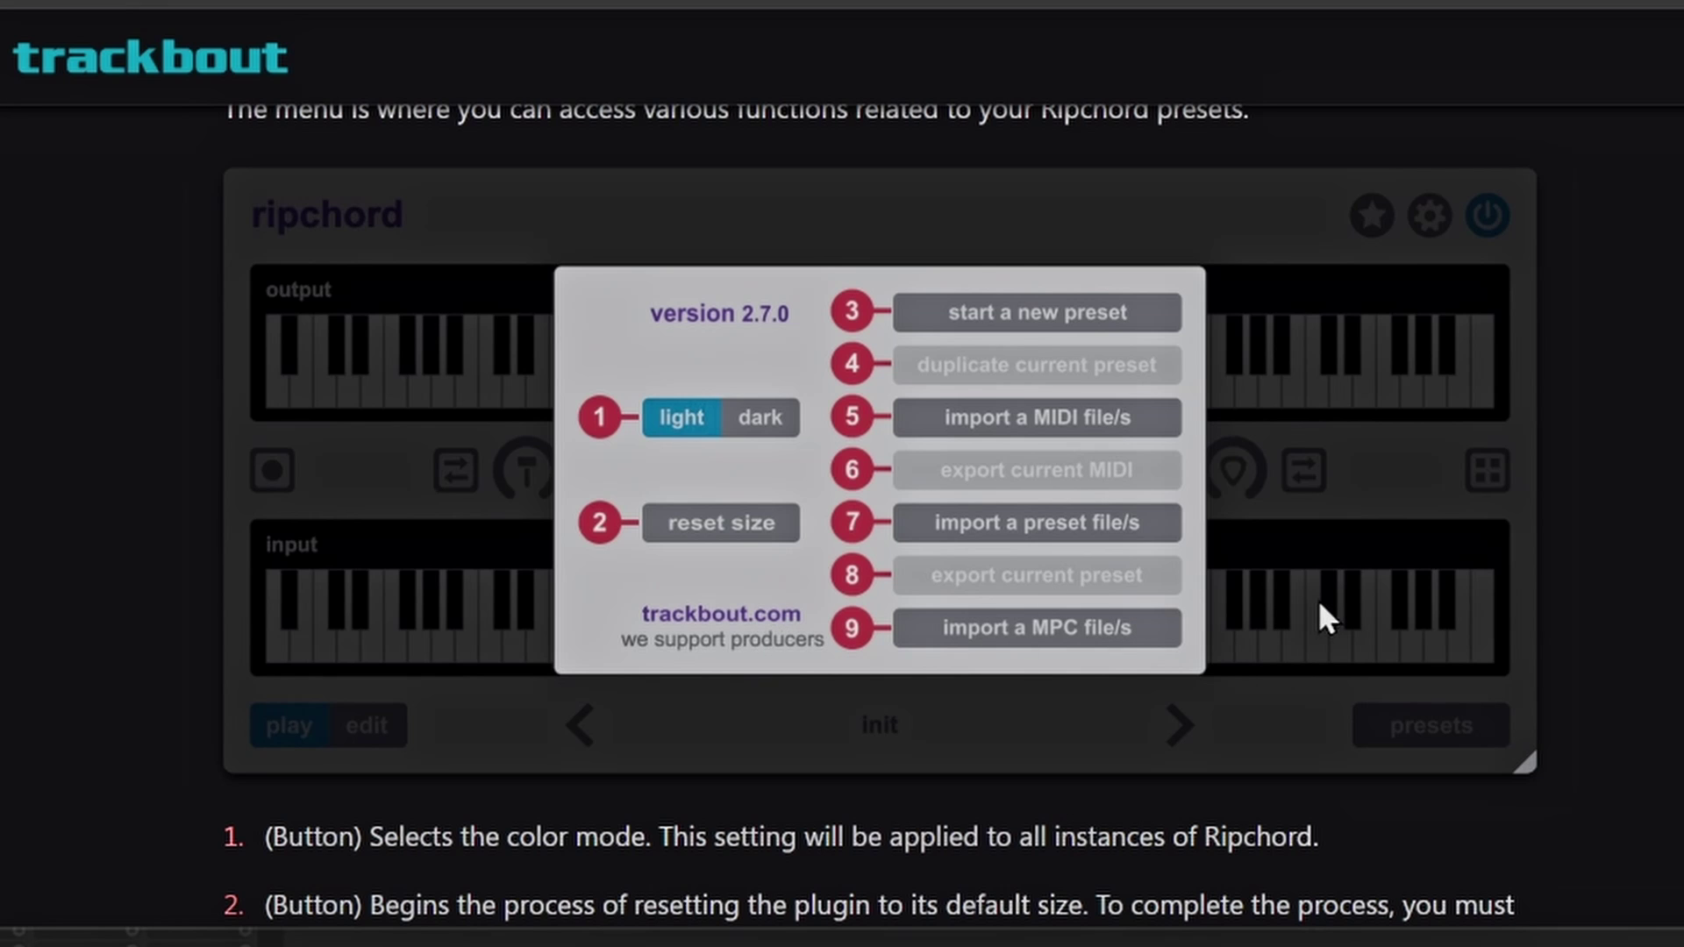
- Scroll to menu items 4–9, then return to the REAPER project
{"action": "scroll", "coordinate": [1393, 575], "scroll_direction": "down", "scroll_amount": 10}
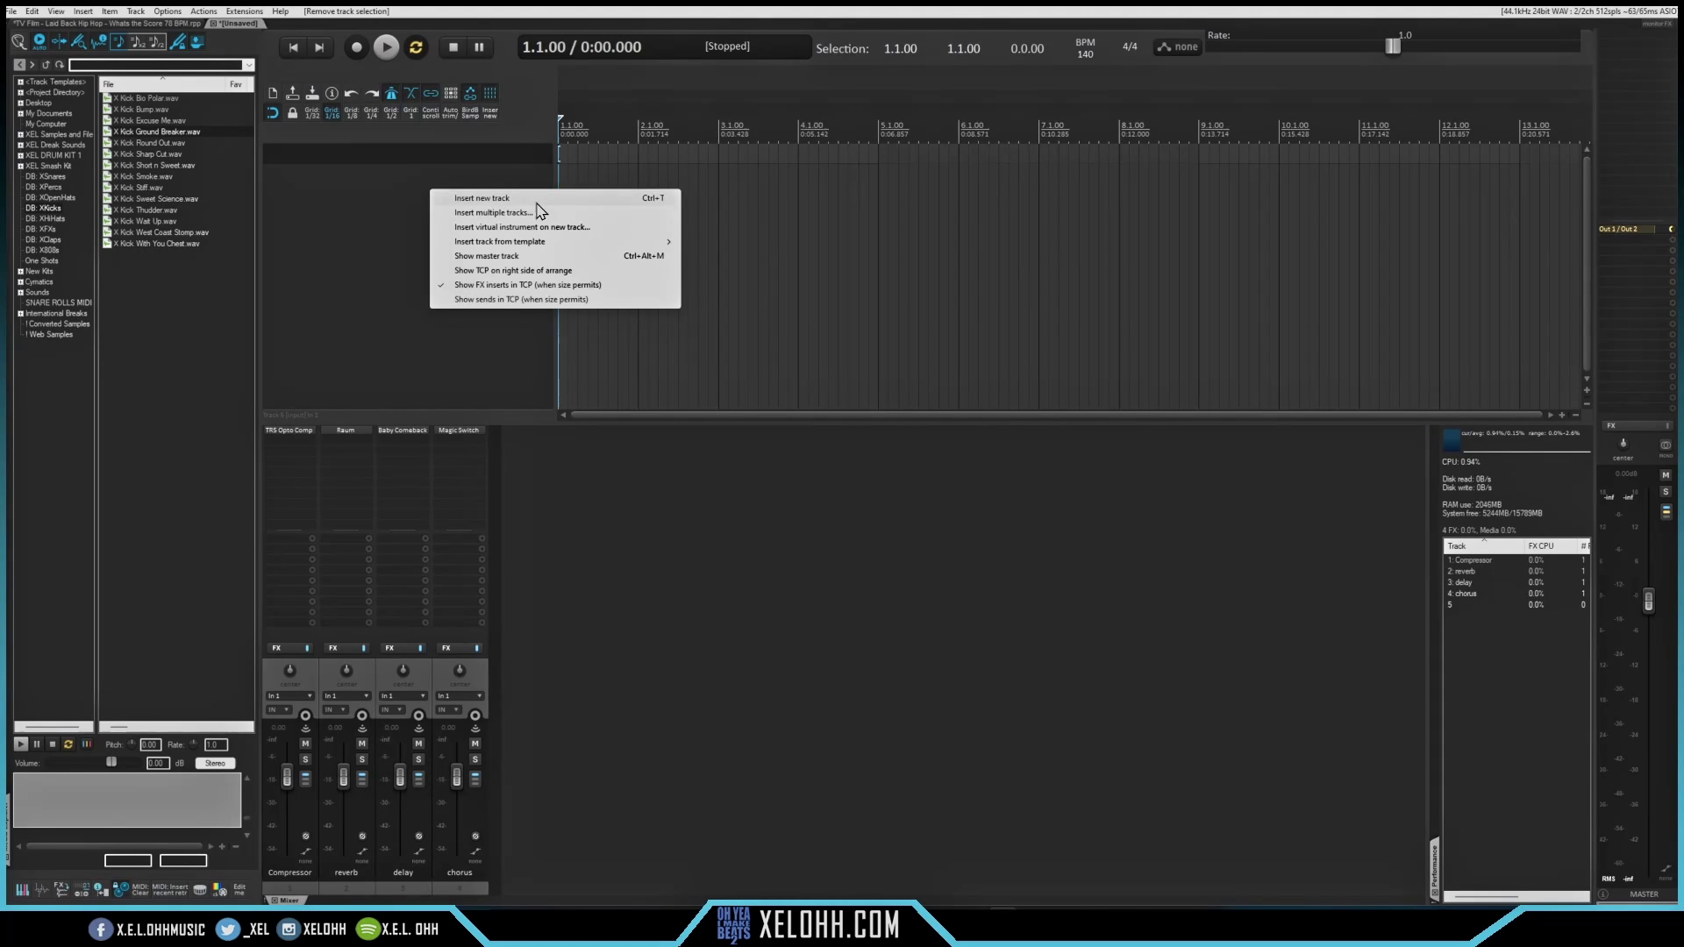
- Insert Vaults BETA from the XEL 2024 folder as a virtual instrument on new track 6
{"action": "left_click", "coordinate": [703, 489]}
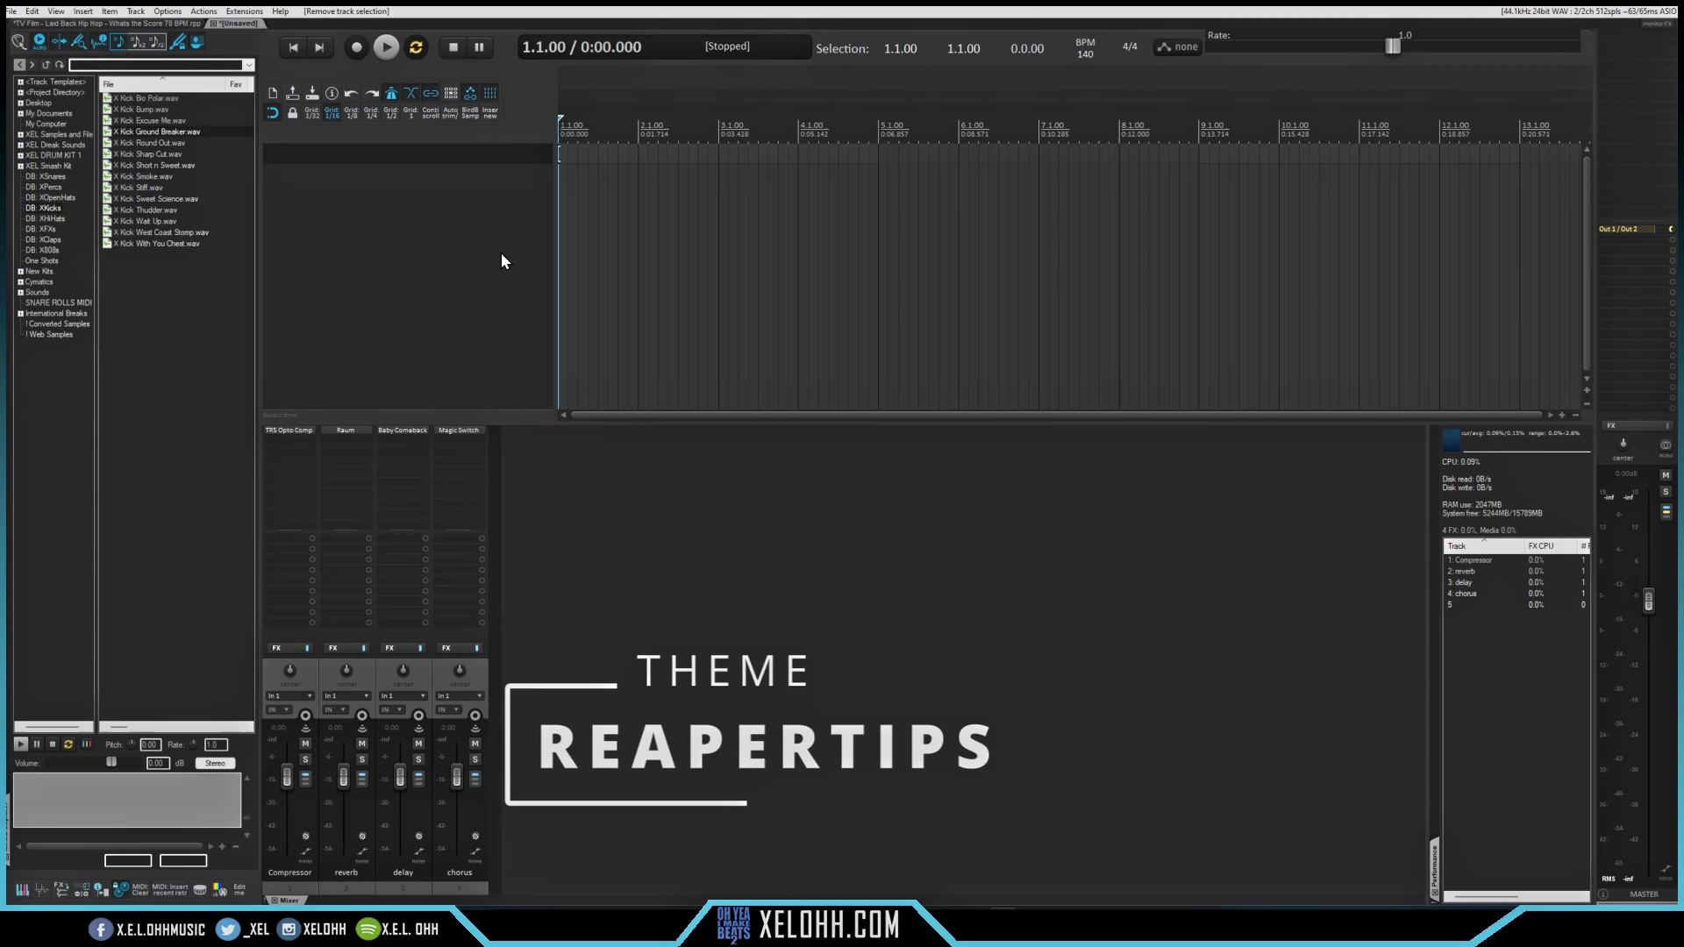
{"action": "right_click", "coordinate": [433, 195]}
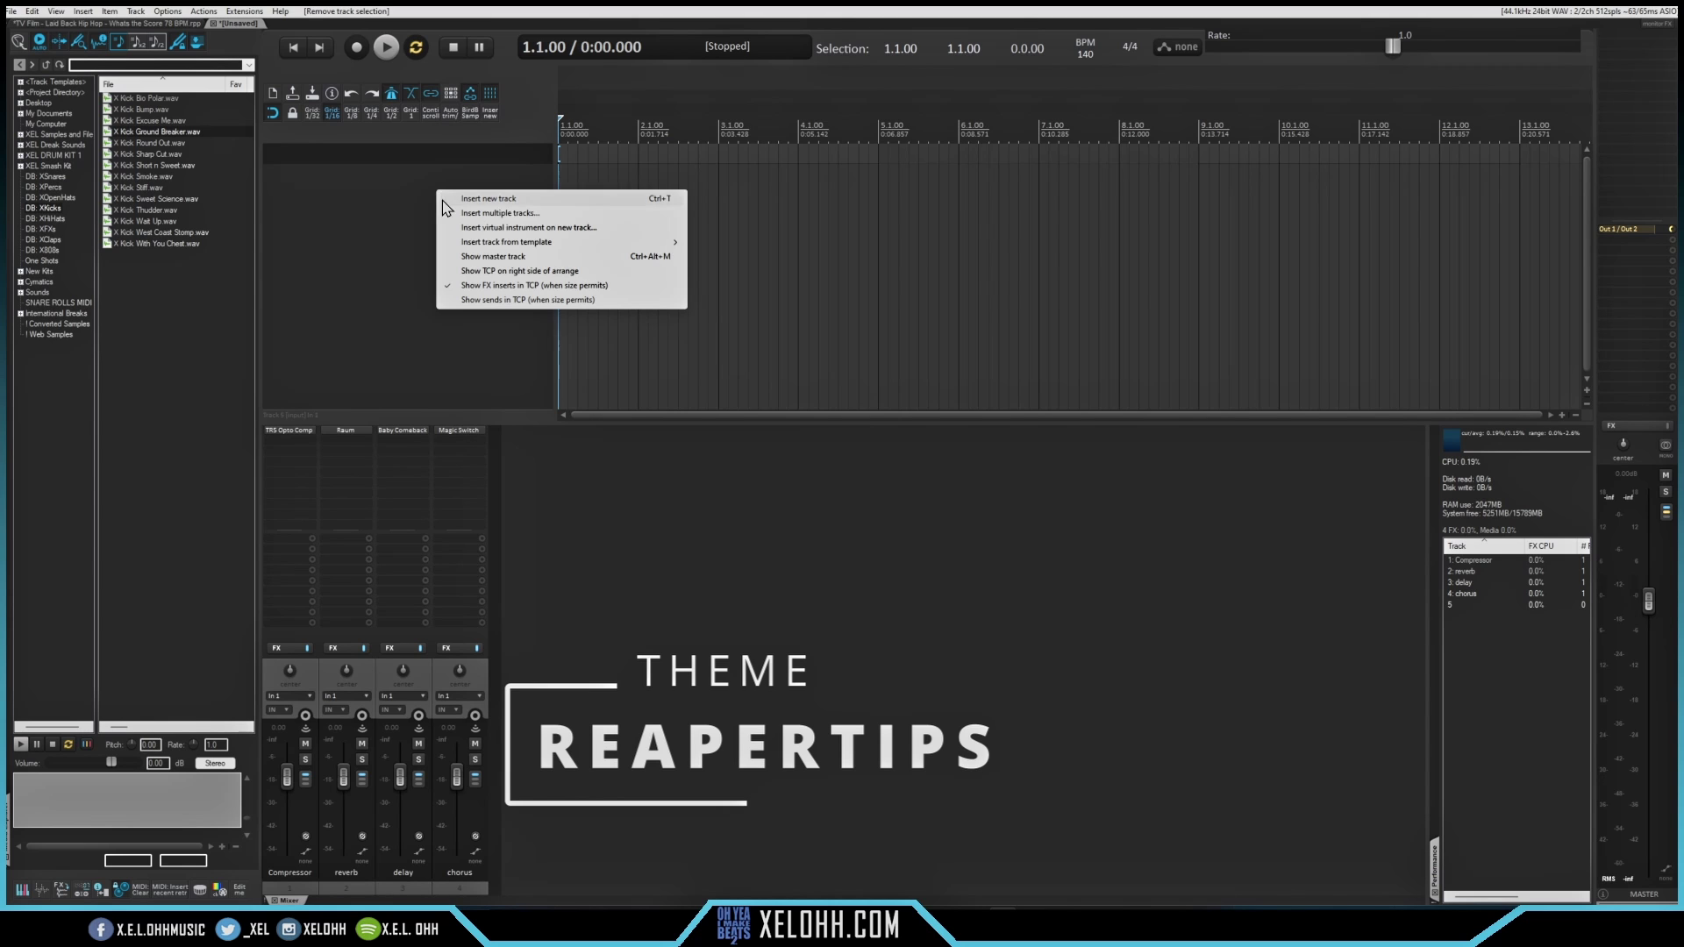
{"action": "left_click", "coordinate": [500, 228]}
{"action": "left_click", "coordinate": [549, 593]}
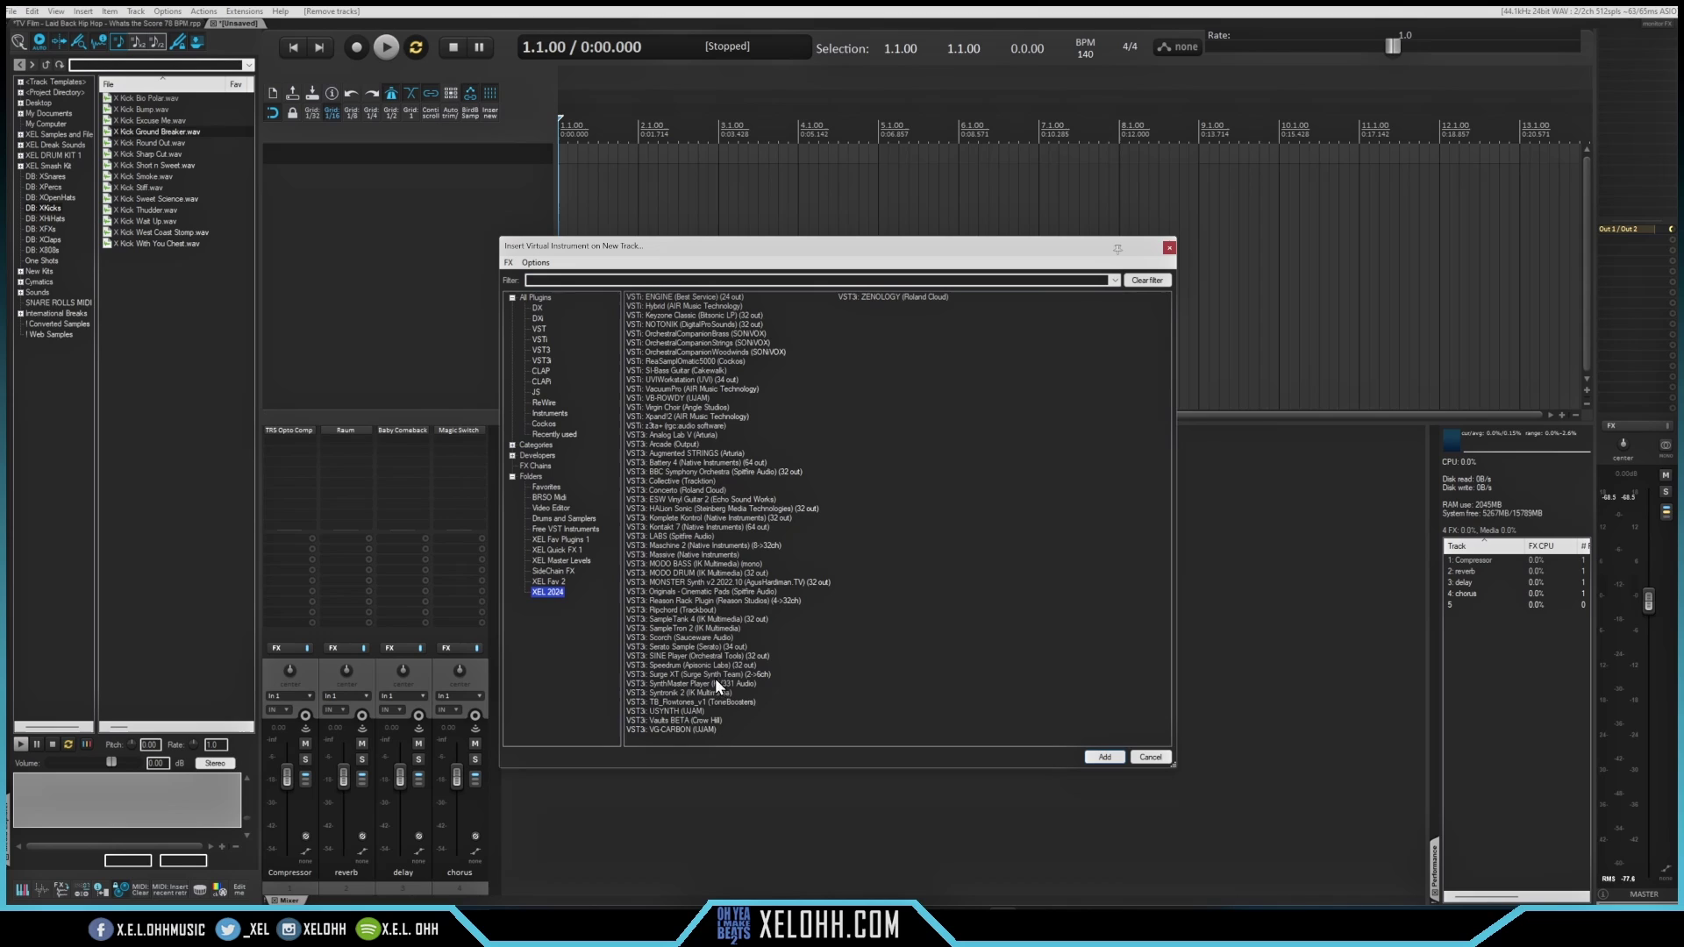
{"action": "left_click", "coordinate": [654, 721]}
{"action": "left_click", "coordinate": [1105, 756]}
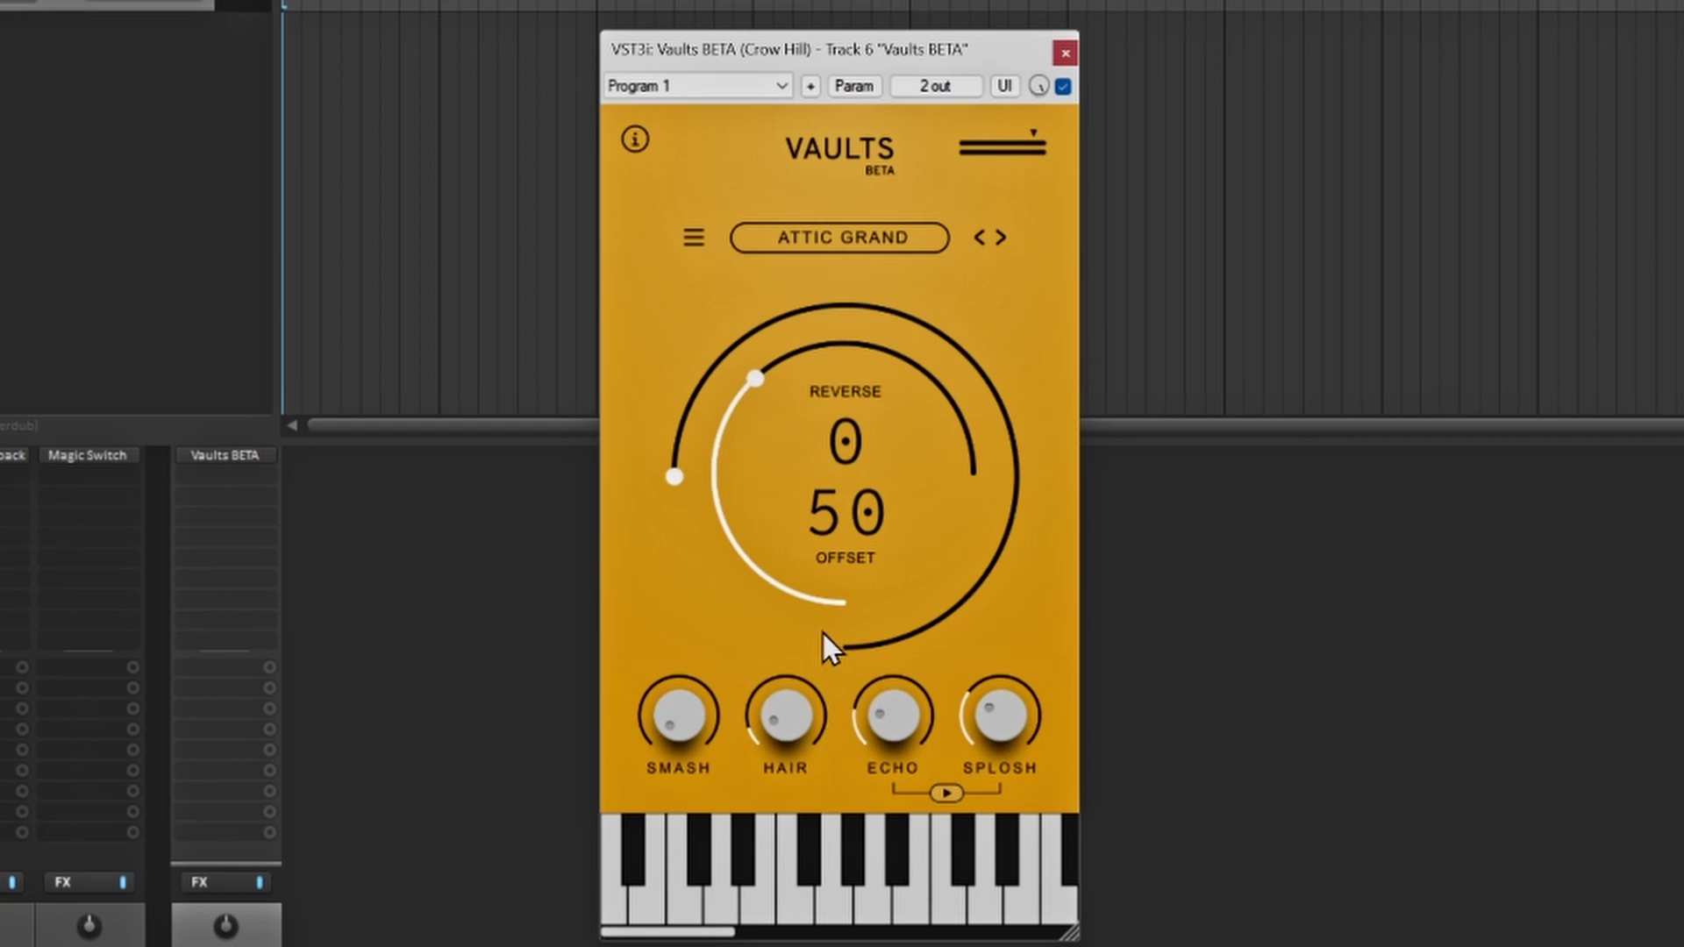
{"action": "left_click", "coordinate": [786, 837]}
{"action": "left_click", "coordinate": [714, 916]}
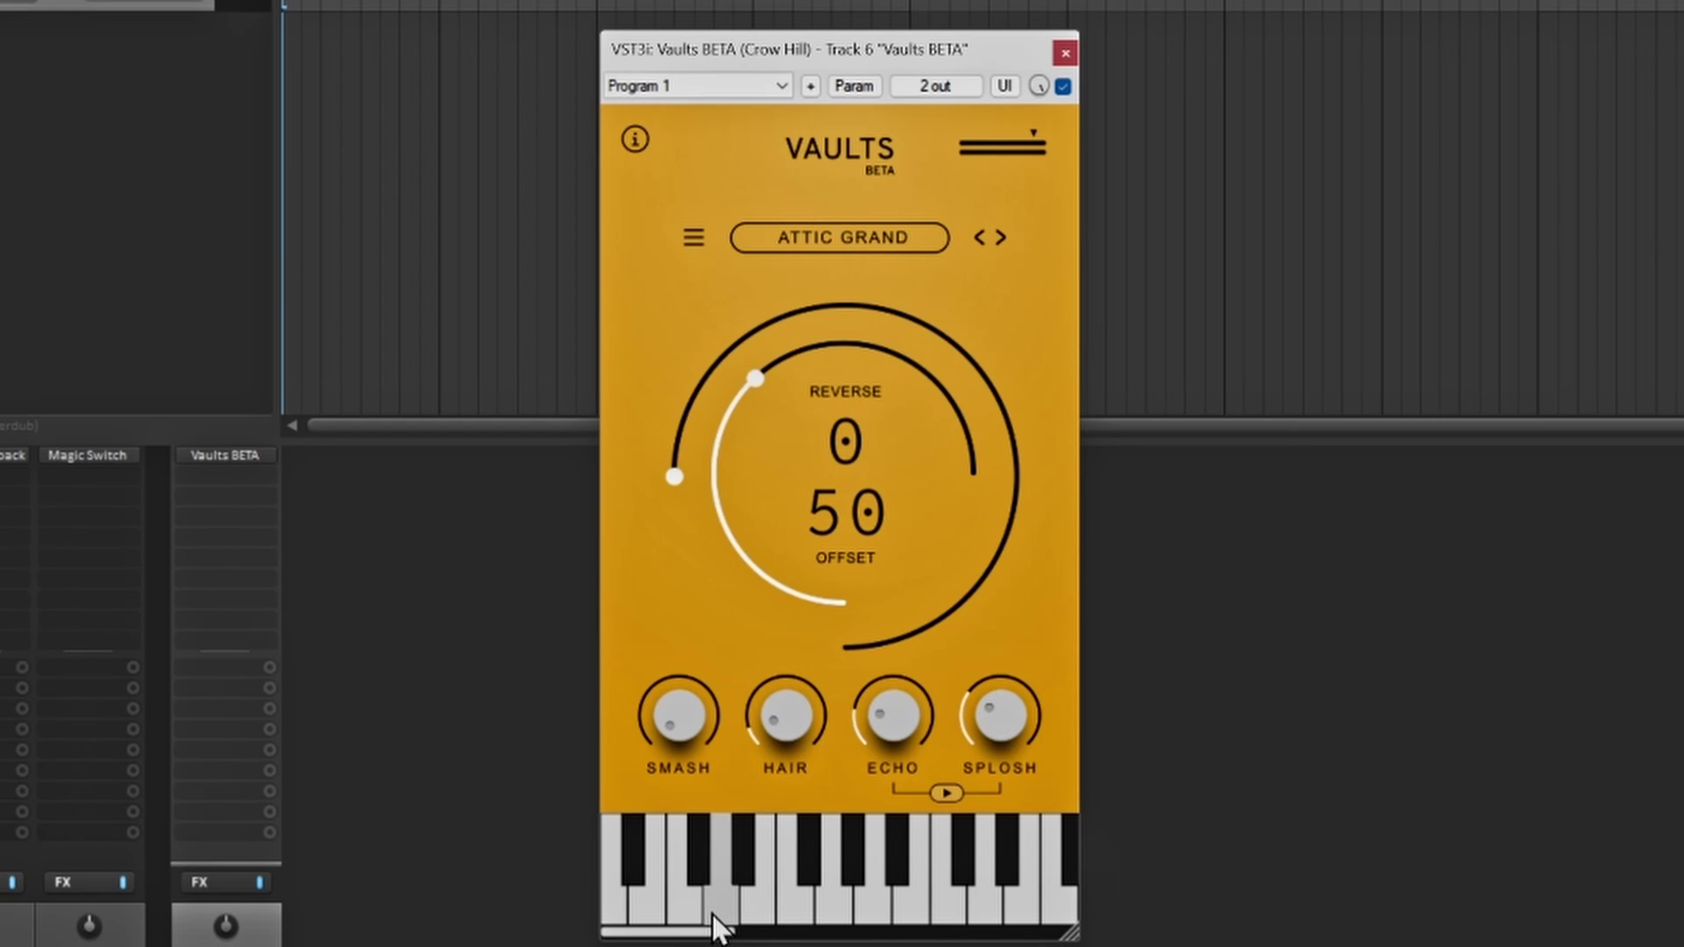
{"action": "left_click_drag", "start_coordinate": [714, 921], "coordinate": [904, 923]}
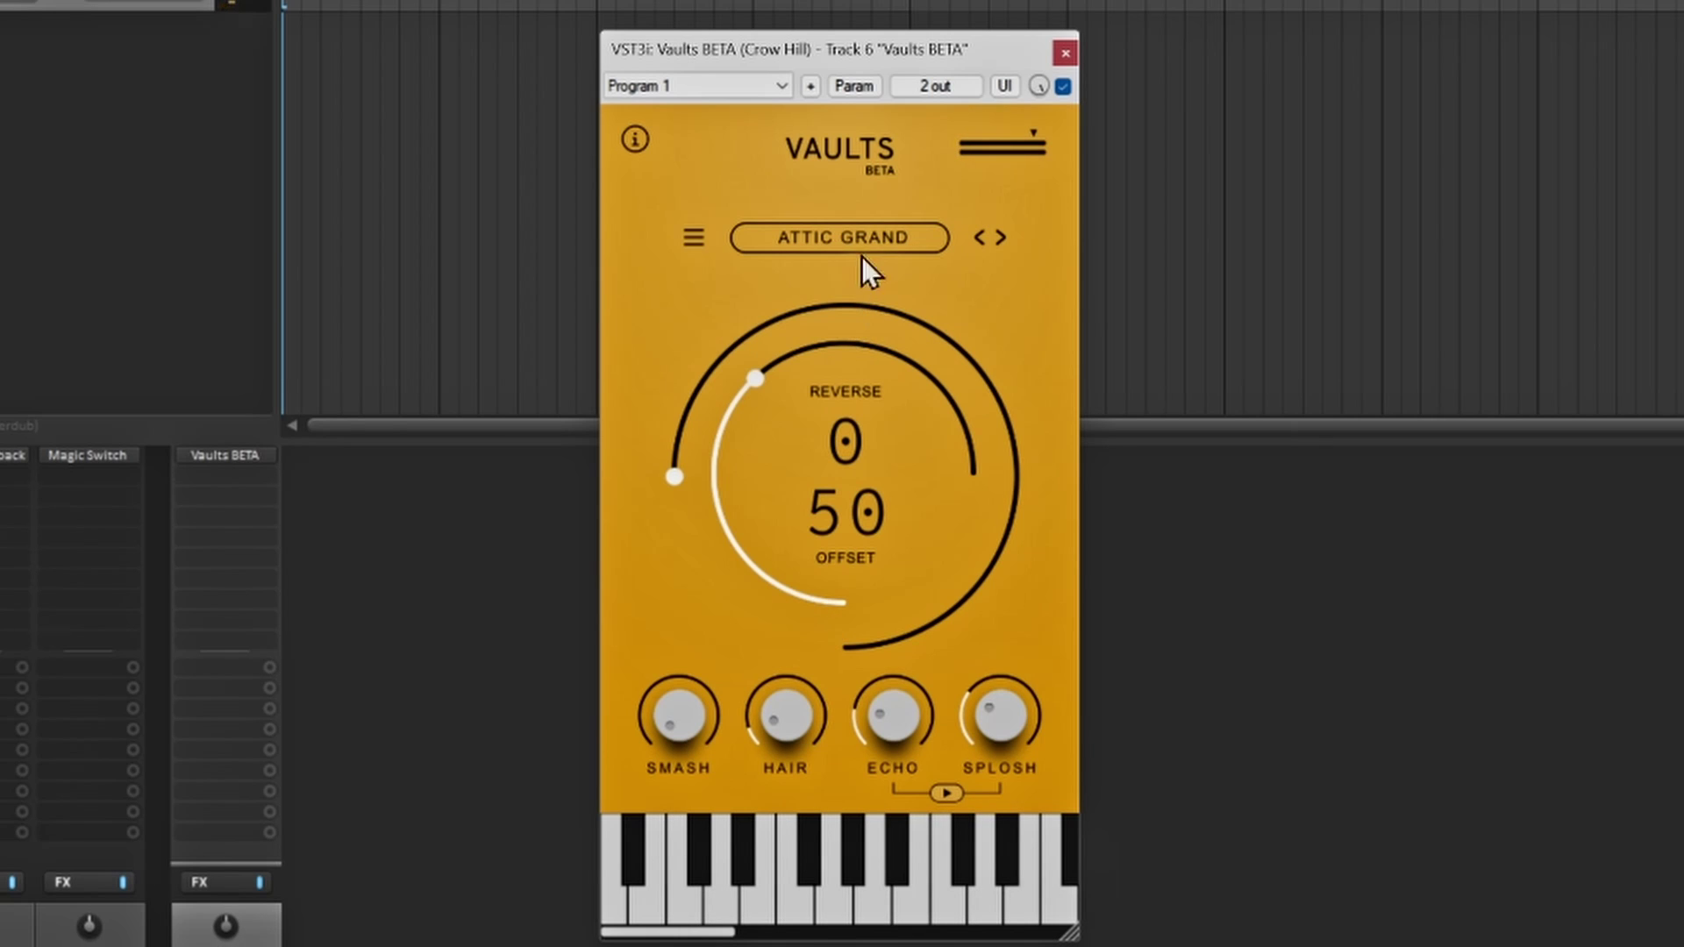
{"action": "left_click", "coordinate": [693, 238]}
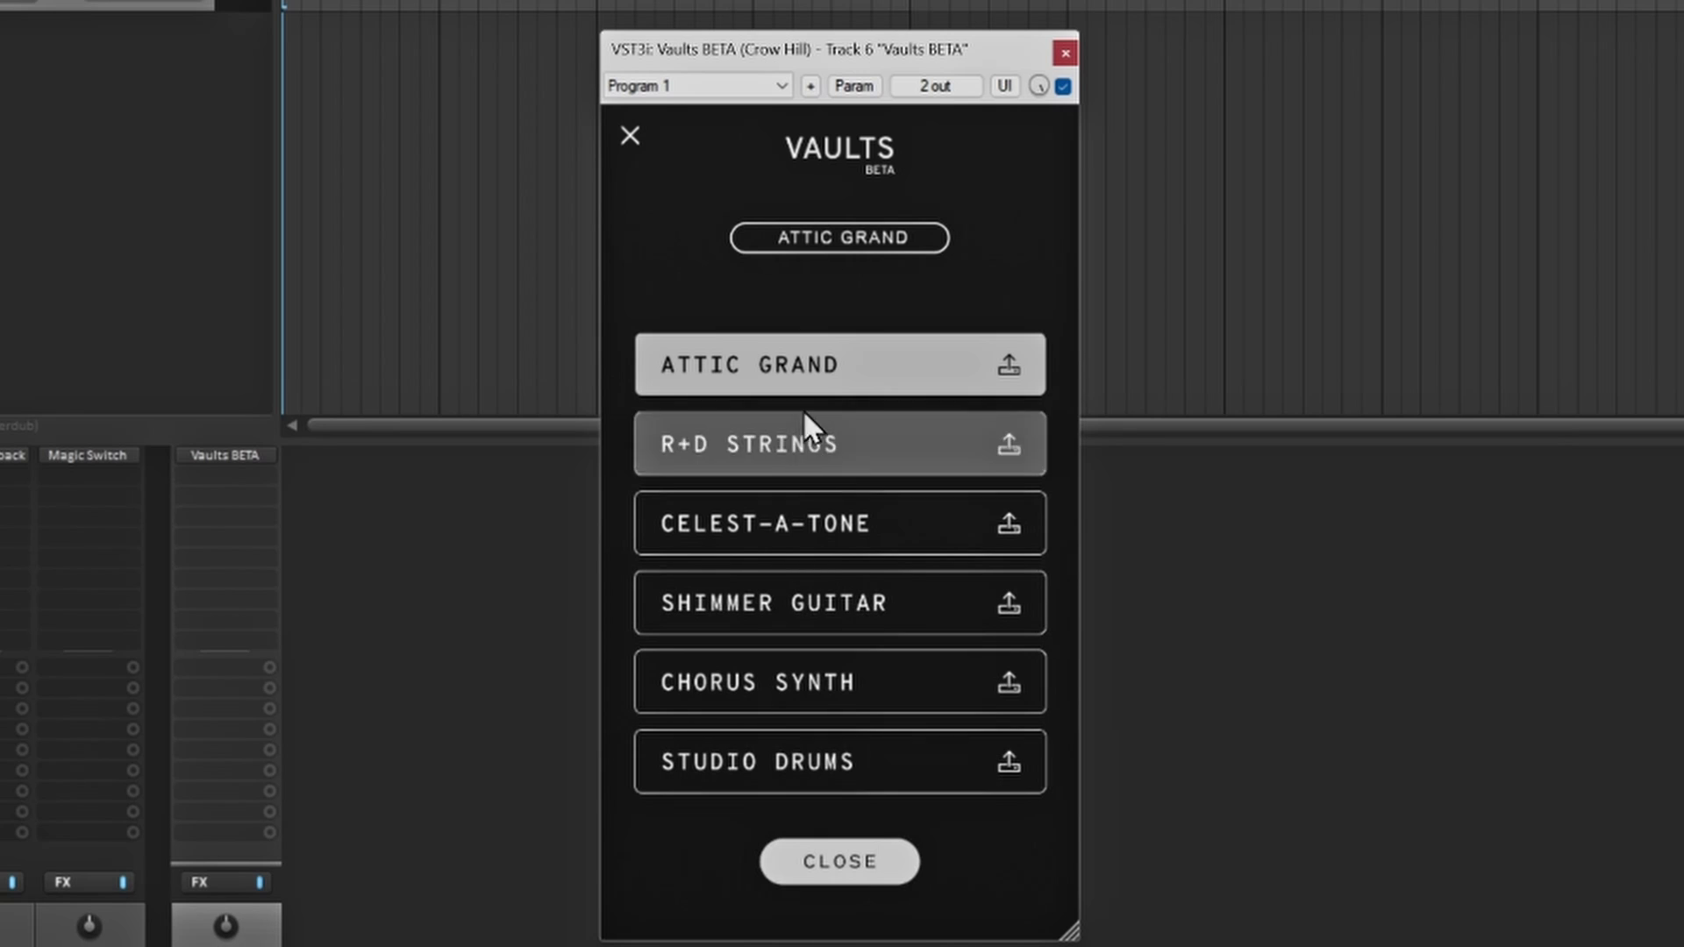
{"action": "left_click", "coordinate": [631, 137]}
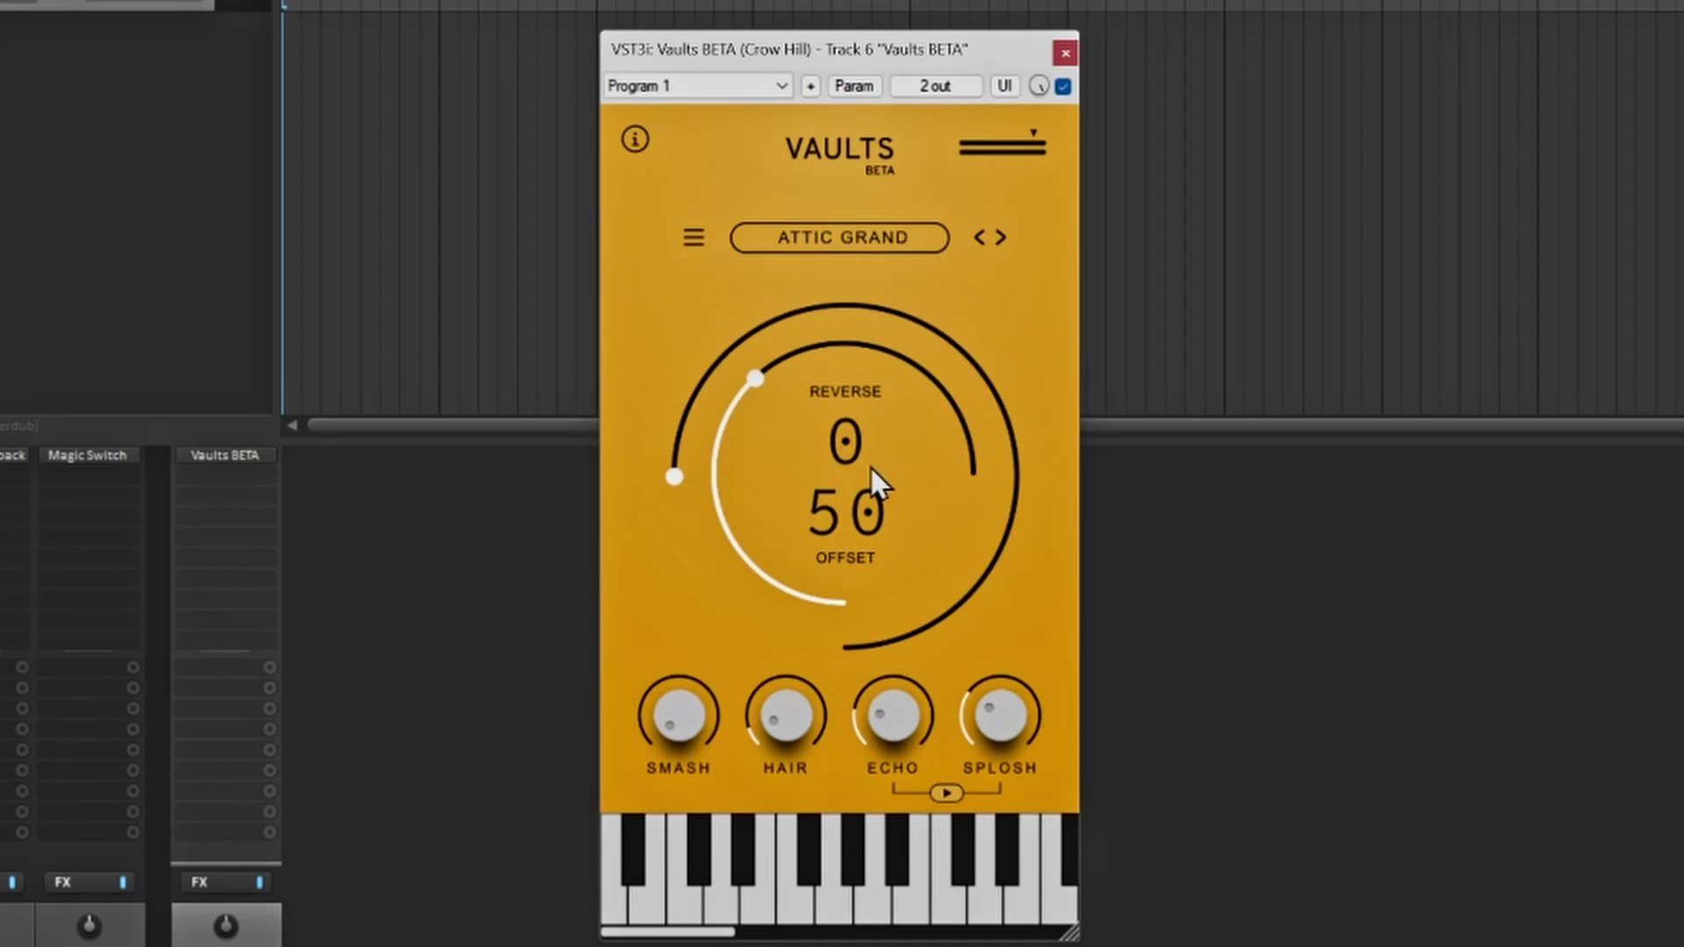
{"action": "left_click", "coordinate": [635, 140]}
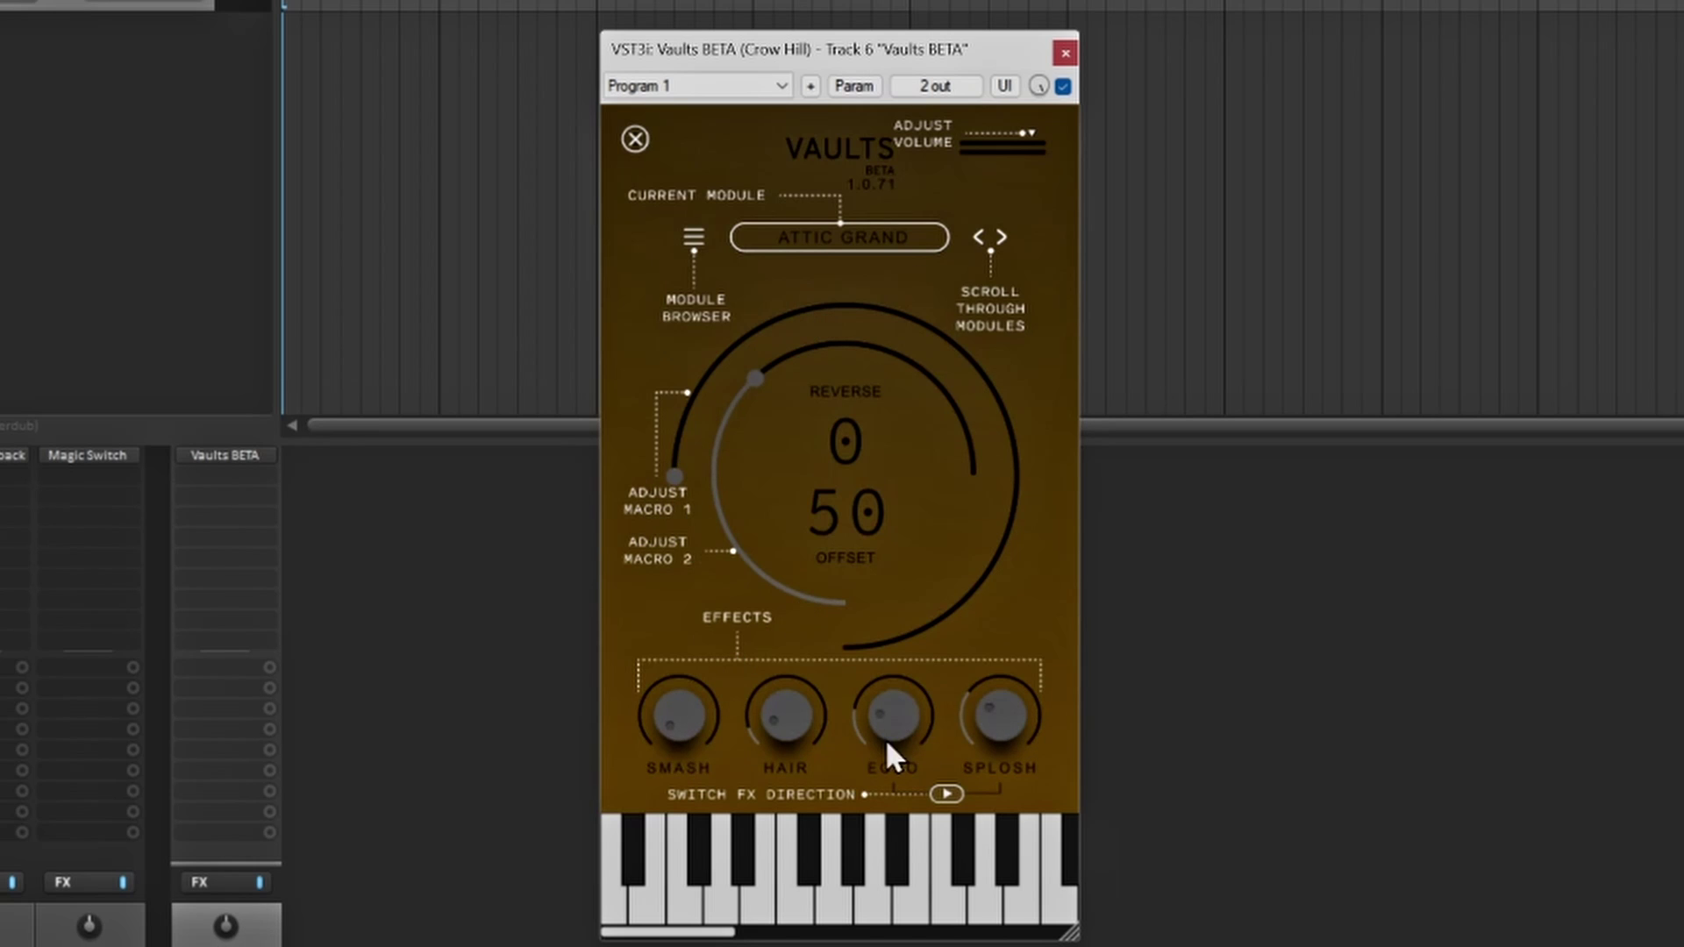
{"action": "left_click", "coordinate": [792, 847]}
{"action": "left_click", "coordinate": [635, 138]}
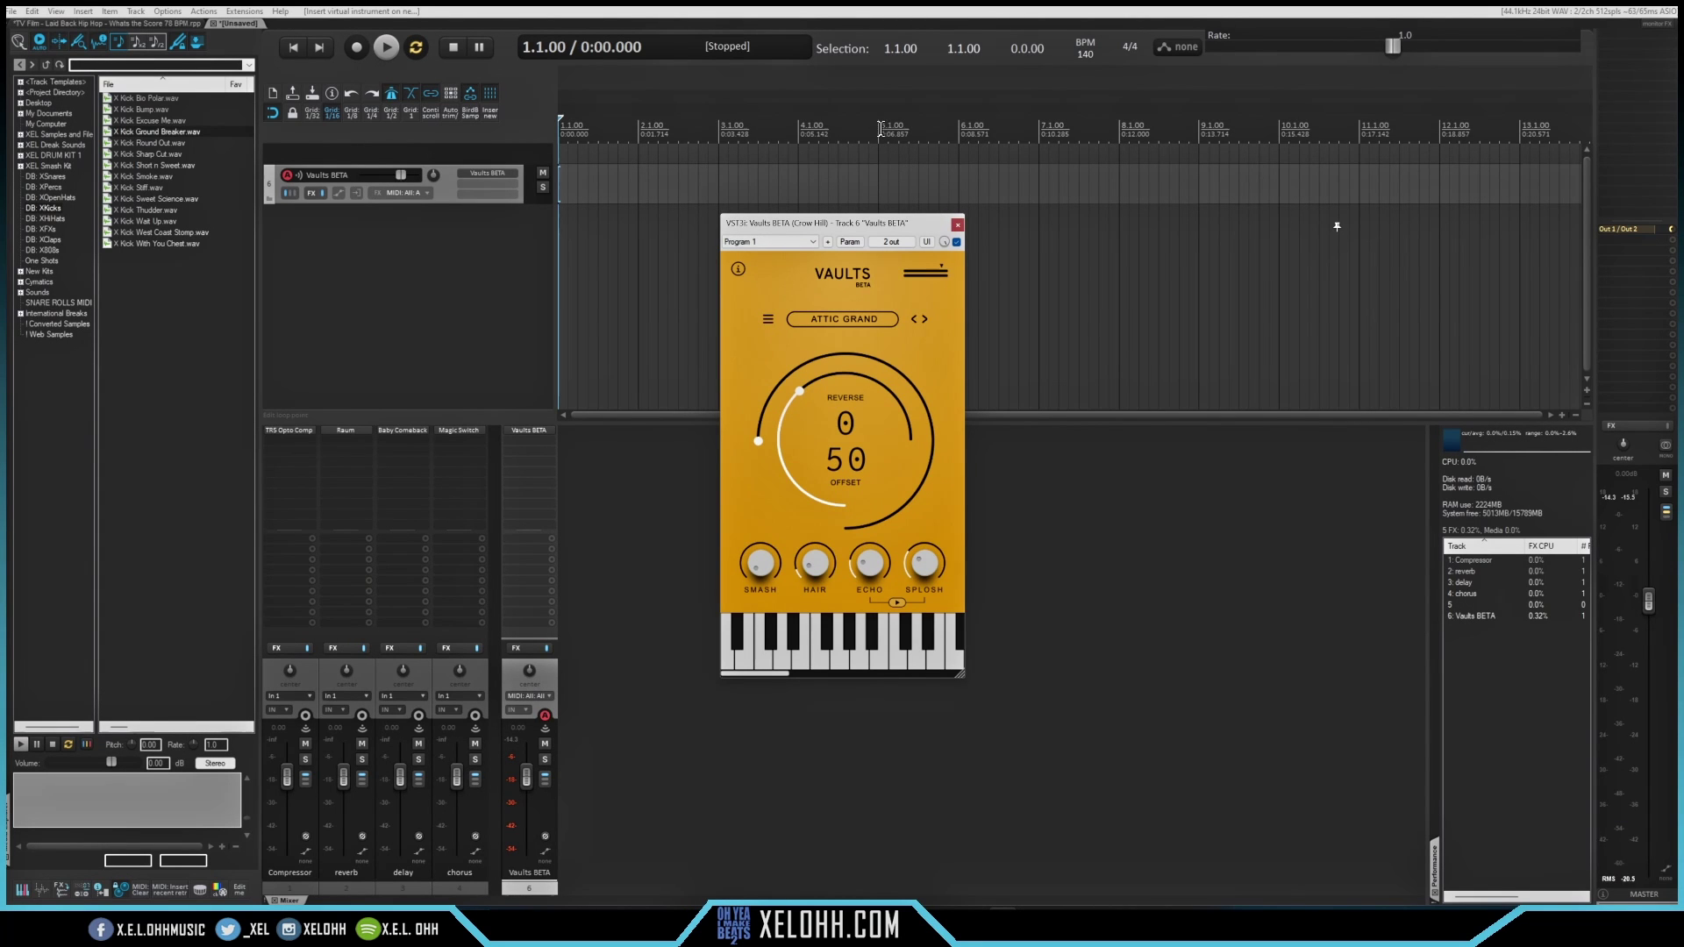
- Create an empty MIDI item over bars 1–5 on track 6 and pick Ripchord as its effect
{"action": "left_click_drag", "start_coordinate": [869, 134], "coordinate": [555, 131]}
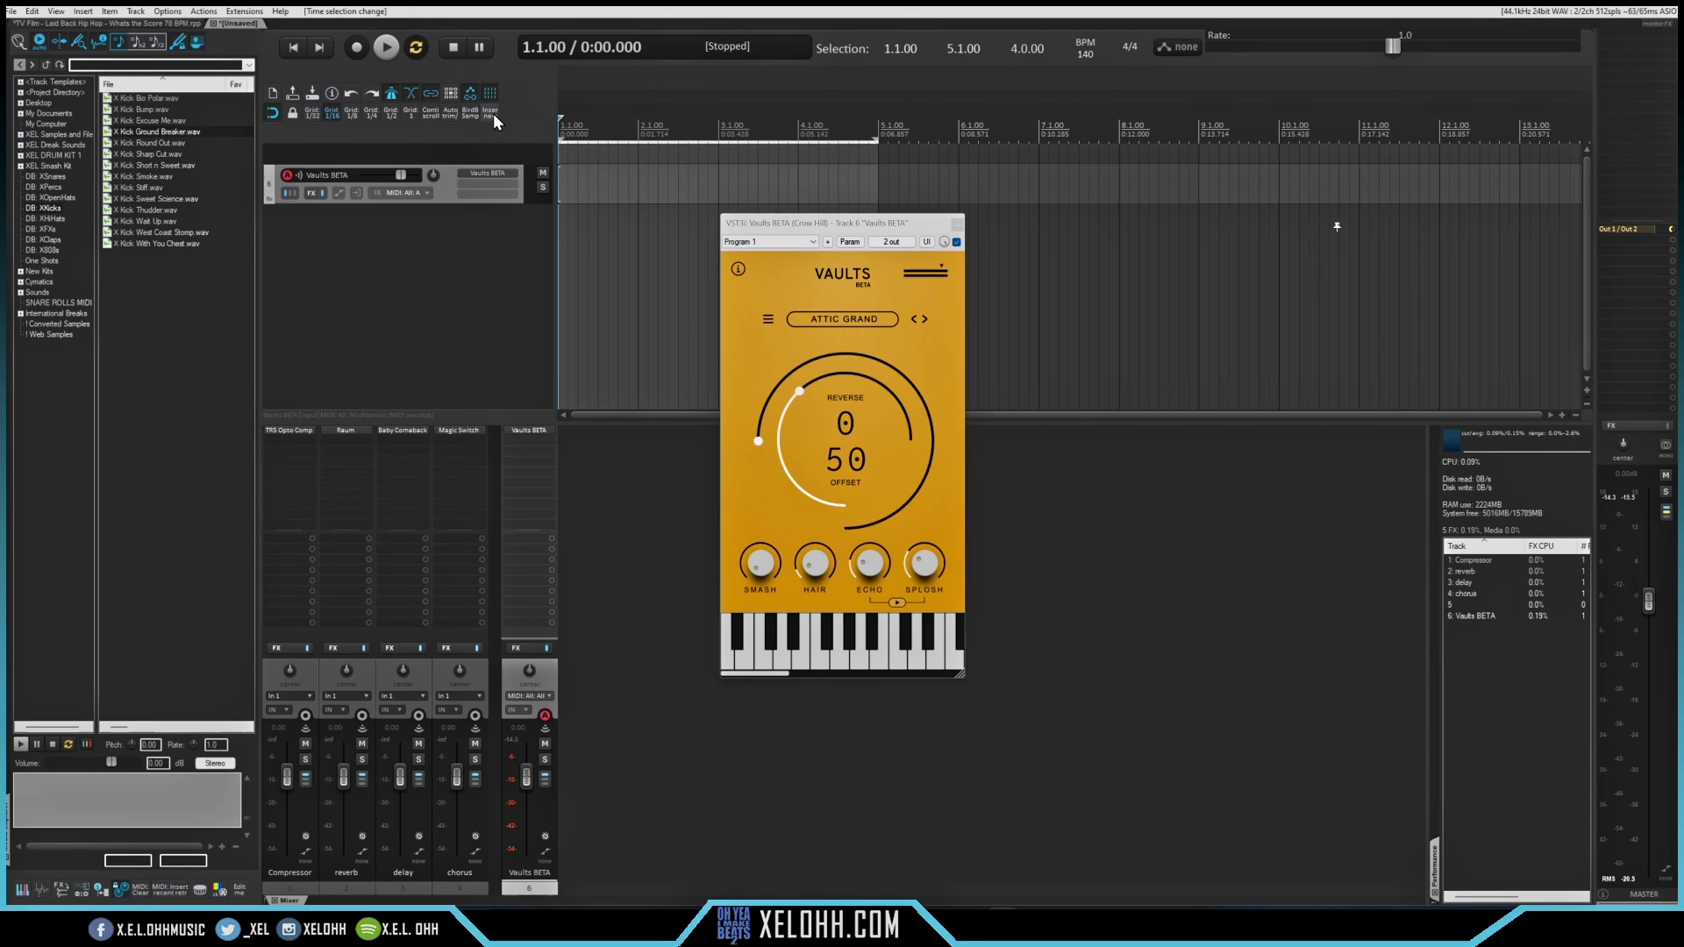
{"action": "left_click", "coordinate": [491, 114]}
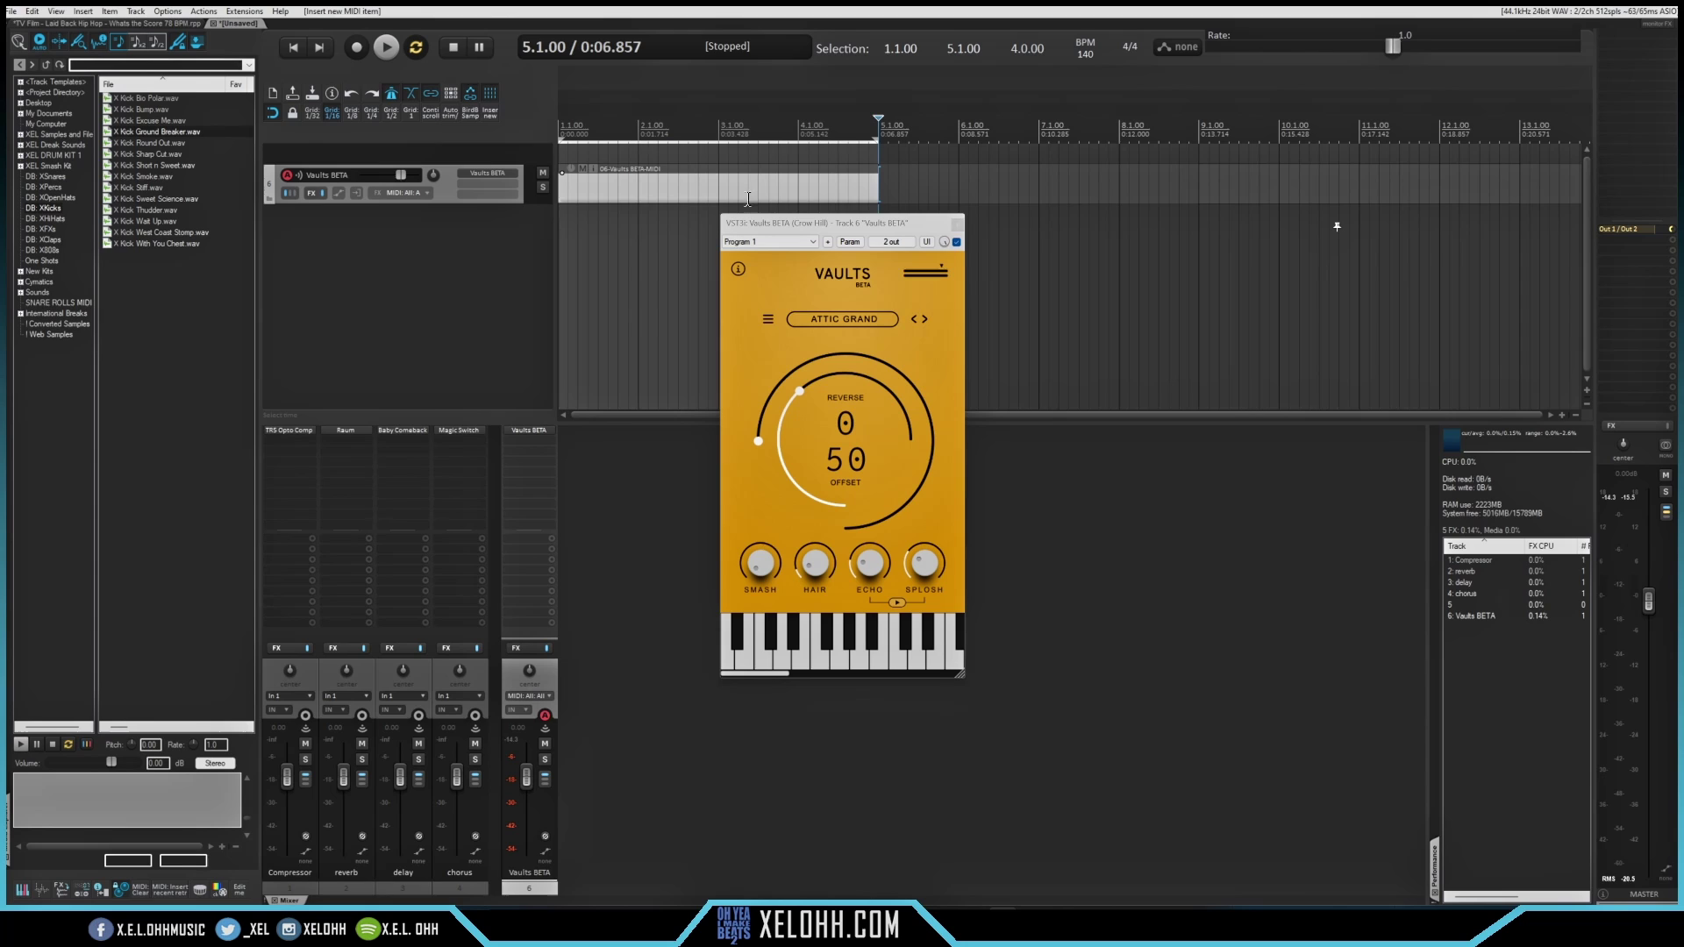
{"action": "left_click", "coordinate": [957, 225]}
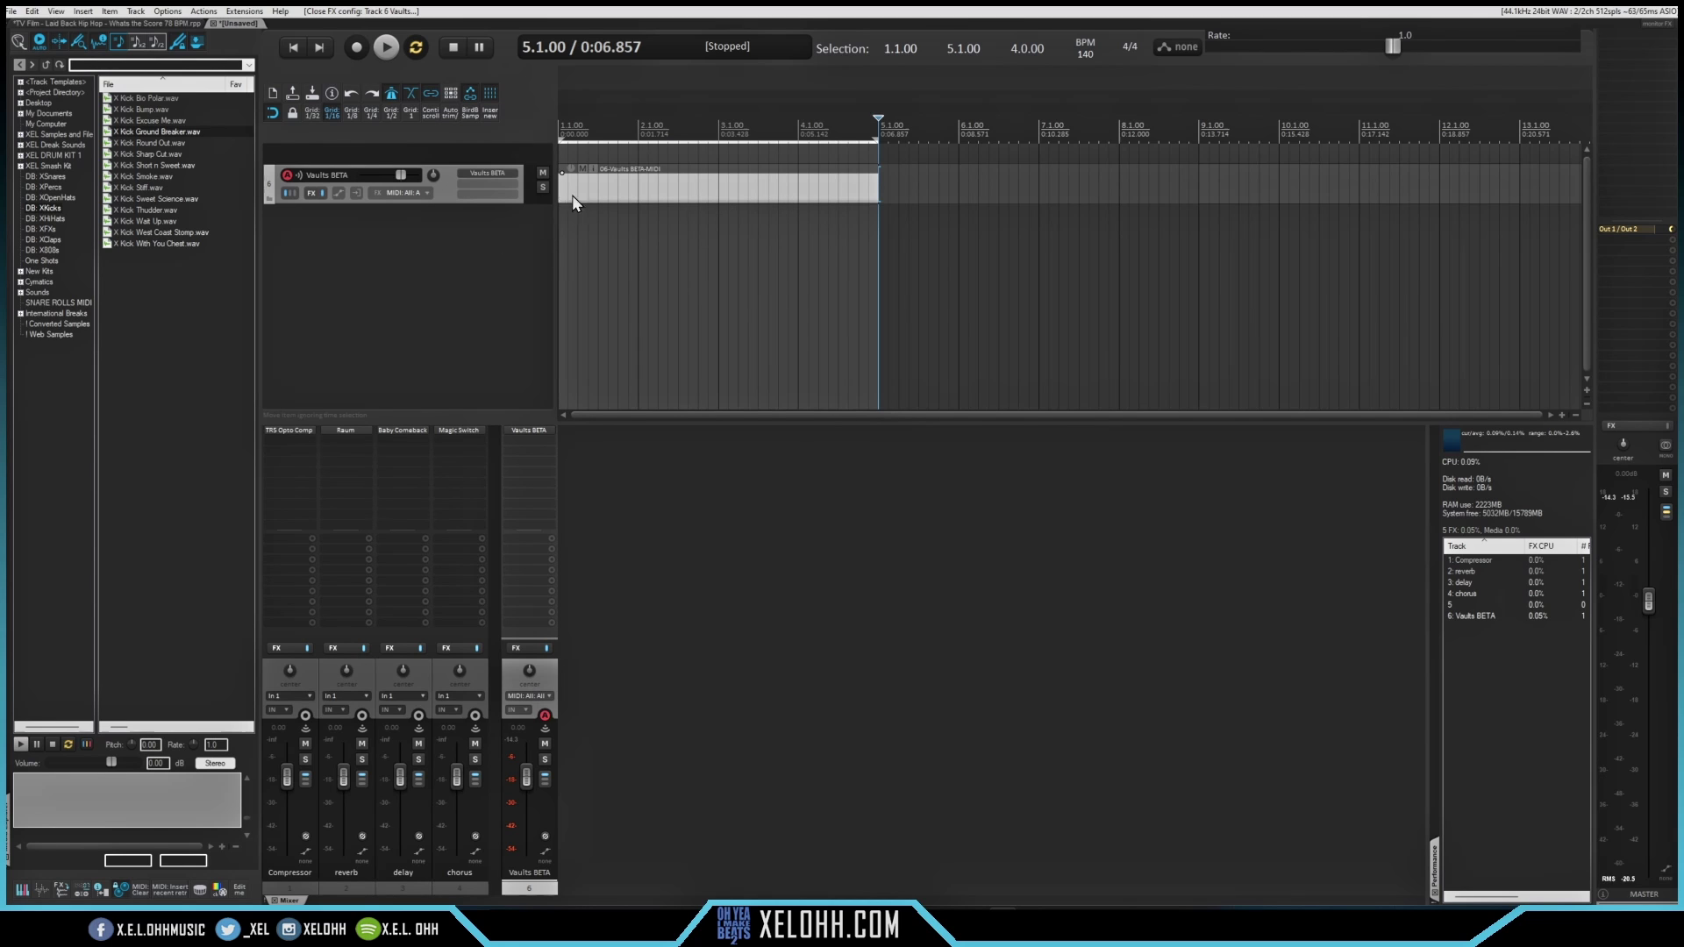
{"action": "left_click", "coordinate": [481, 185]}
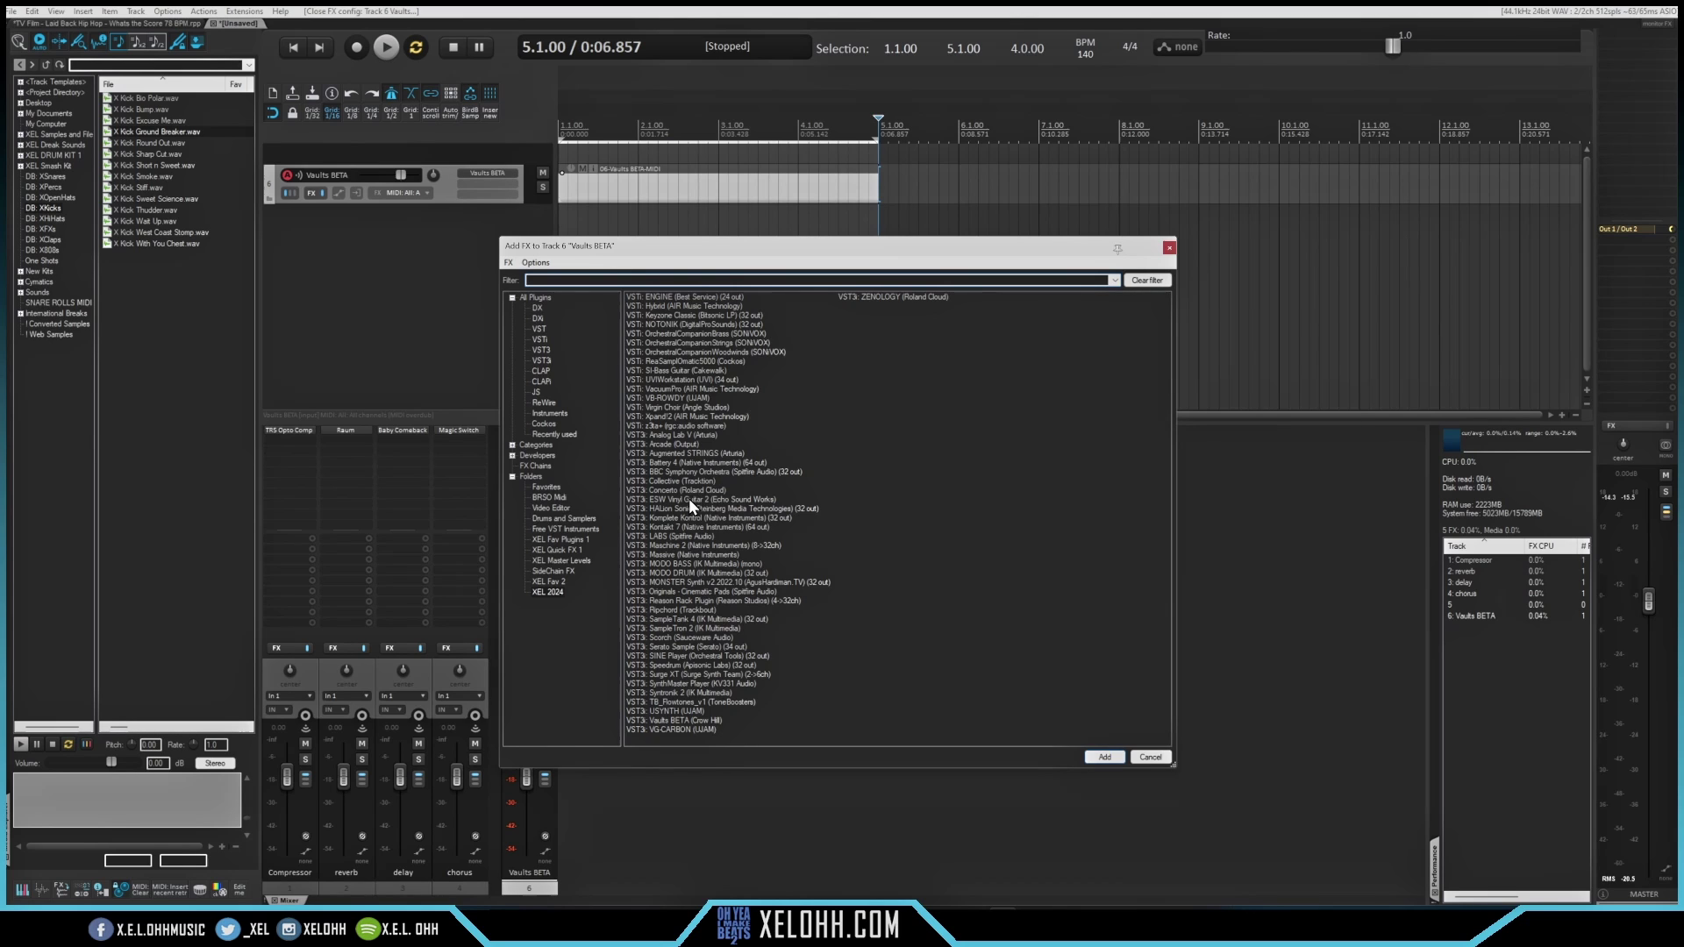
{"action": "left_click", "coordinate": [668, 611]}
- Add Ripchord and drag it above Vaults BETA in track 6's FX chain
{"action": "left_click", "coordinate": [1101, 758]}
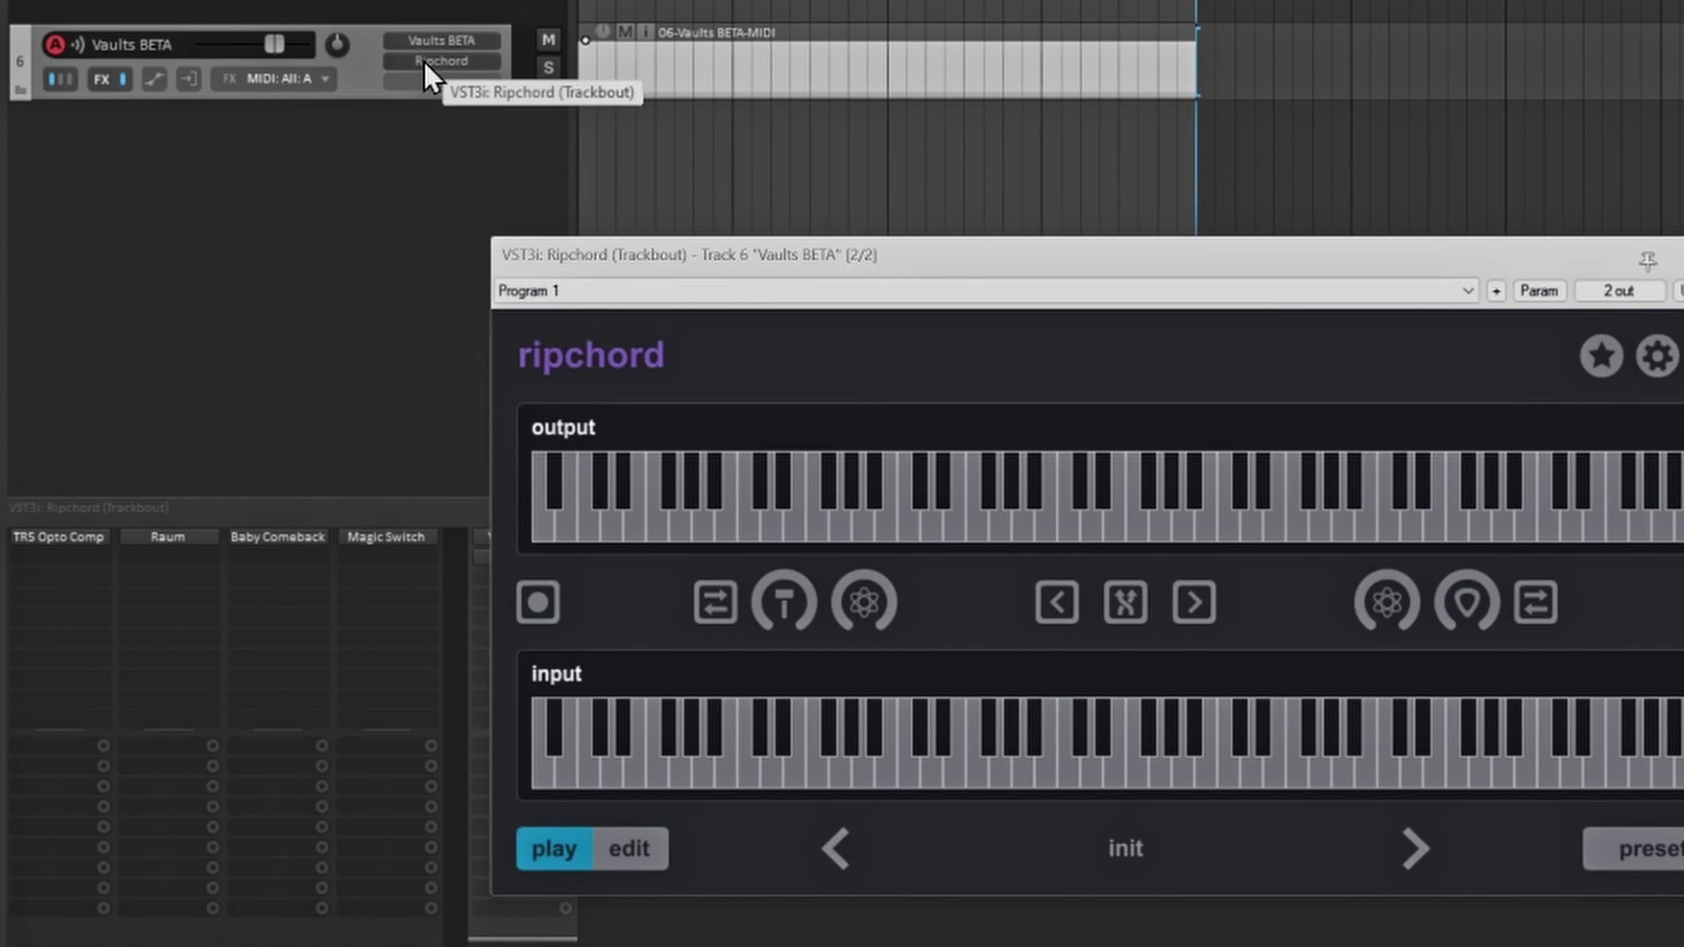
{"action": "left_click_drag", "start_coordinate": [423, 62], "coordinate": [417, 32]}
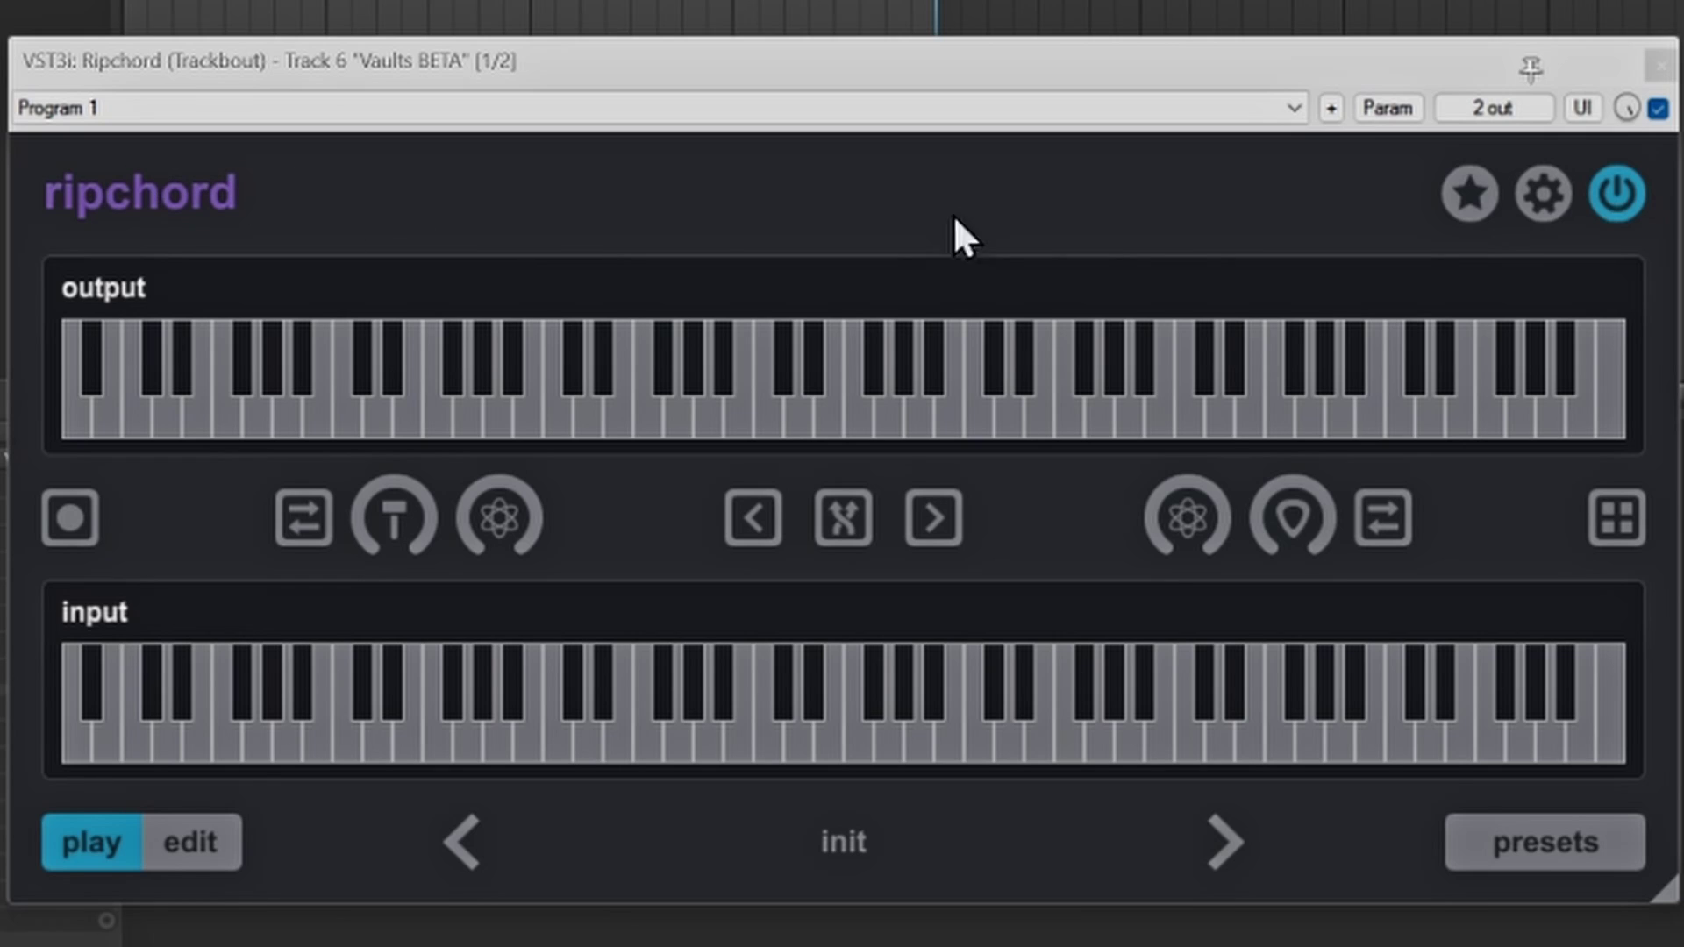
{"action": "left_click", "coordinate": [1472, 197]}
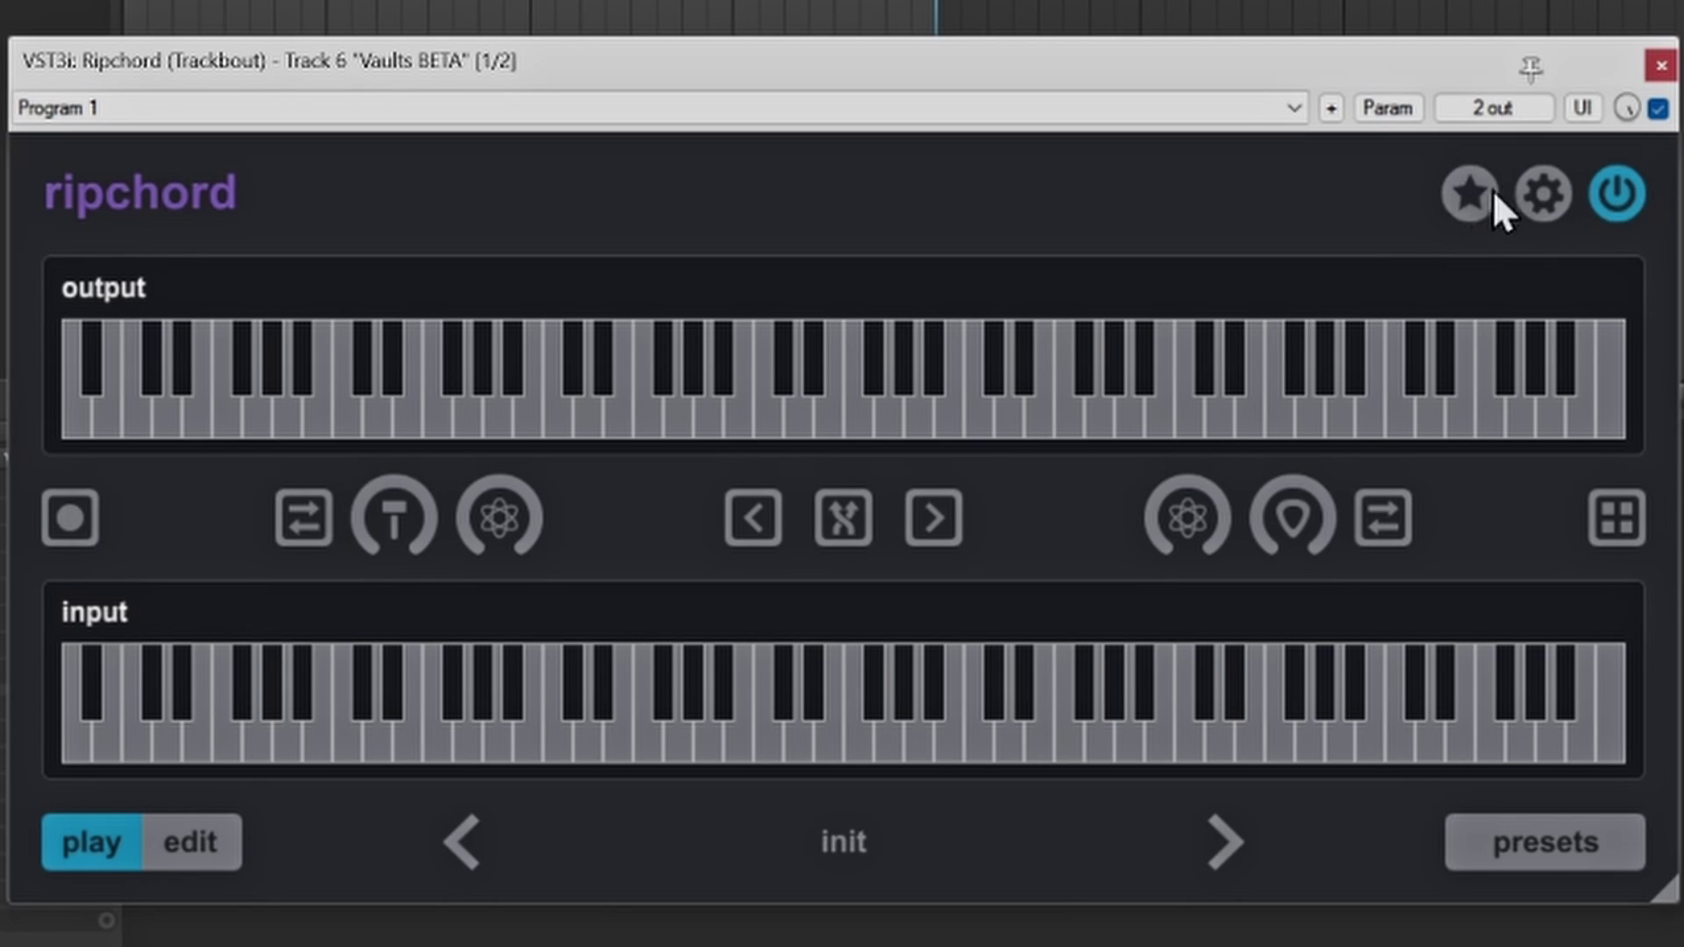
- Choose 'import a MIDI file/s' from Ripchord's gear menu
{"action": "left_click", "coordinate": [1546, 195]}
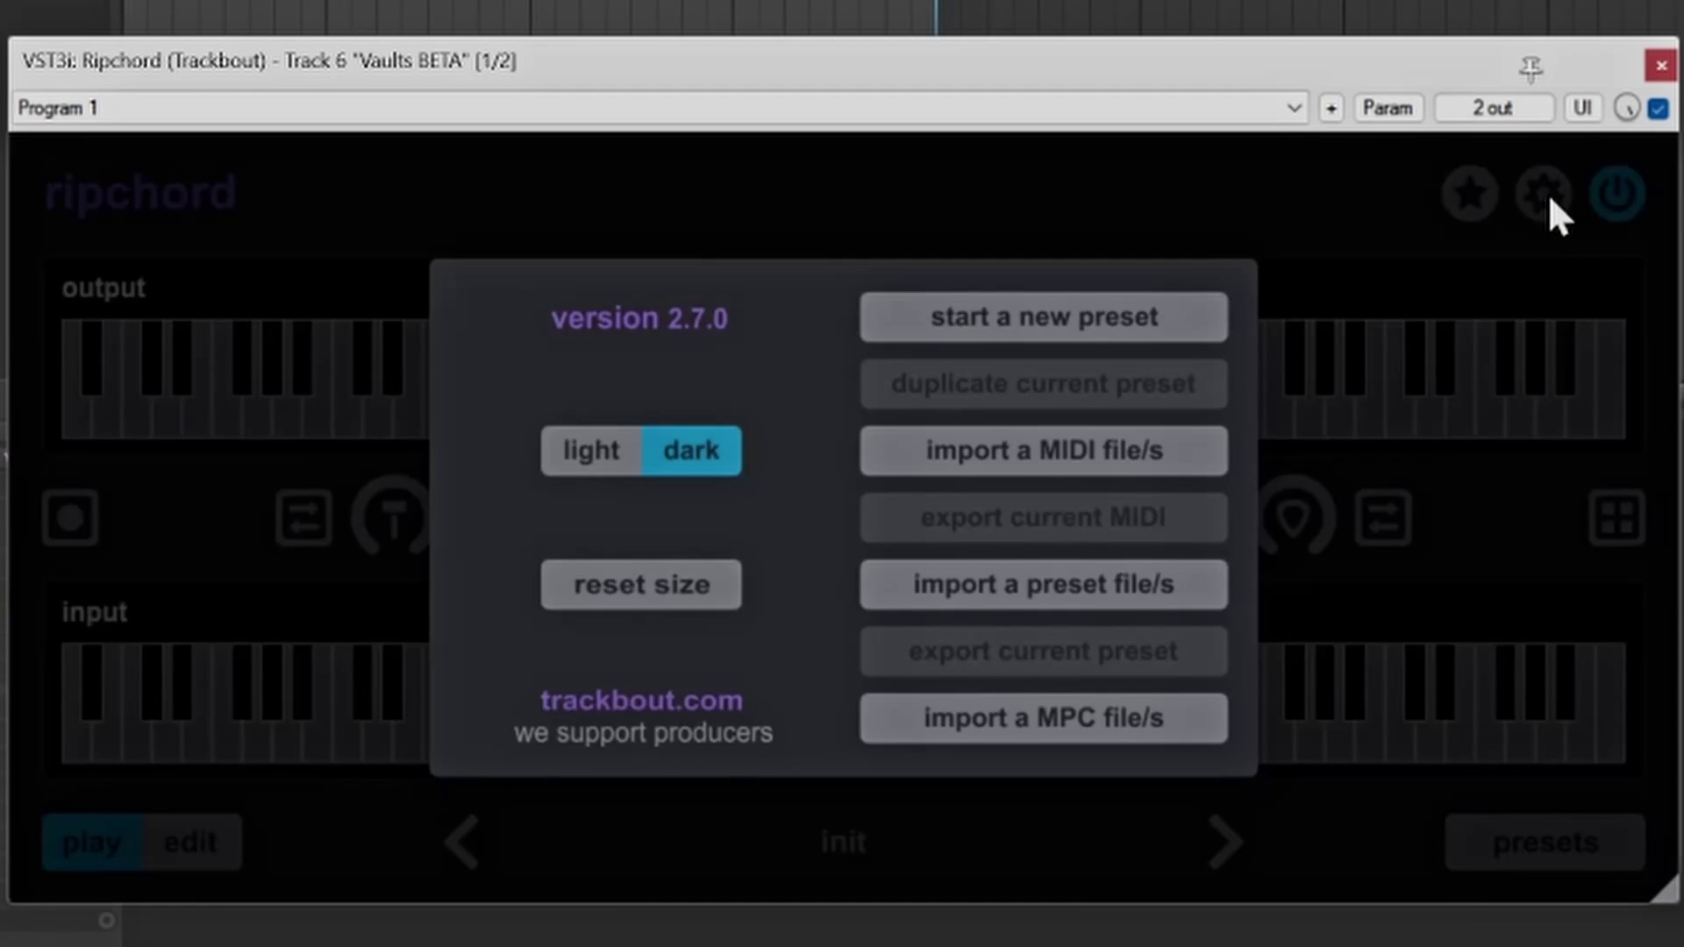
{"action": "left_click", "coordinate": [1032, 449]}
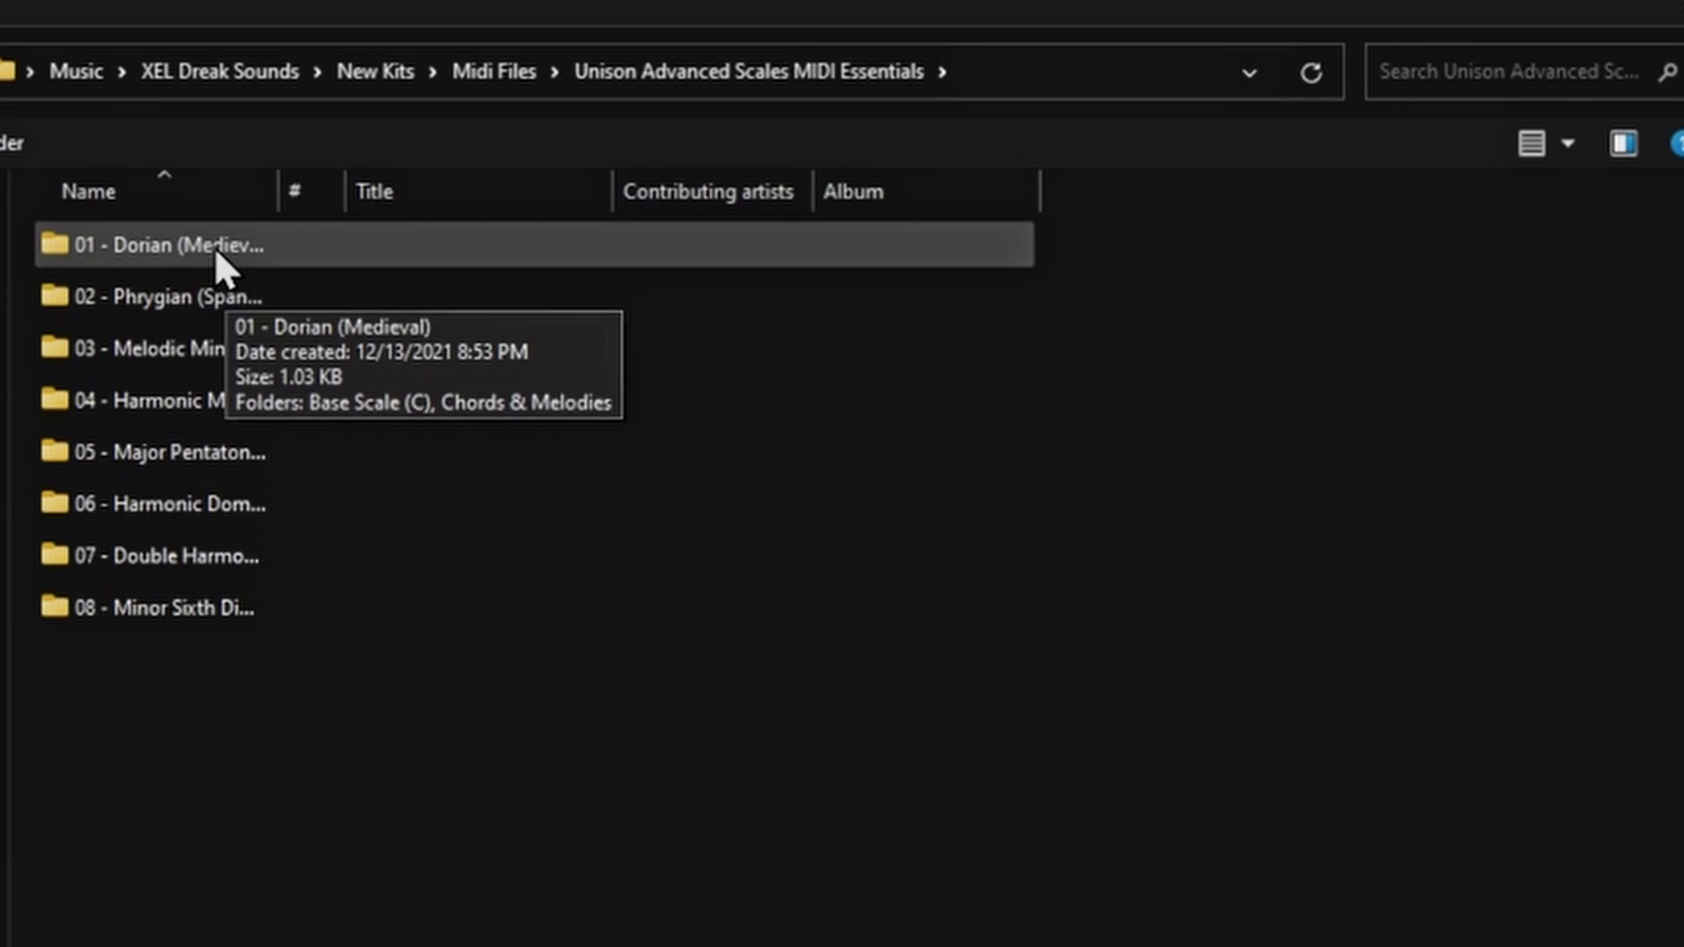
- Import Eb Dorian Prog from 01 - Dorian (Medieval) > Chords & Melodies into Ripchord
{"action": "left_click", "coordinate": [171, 254]}
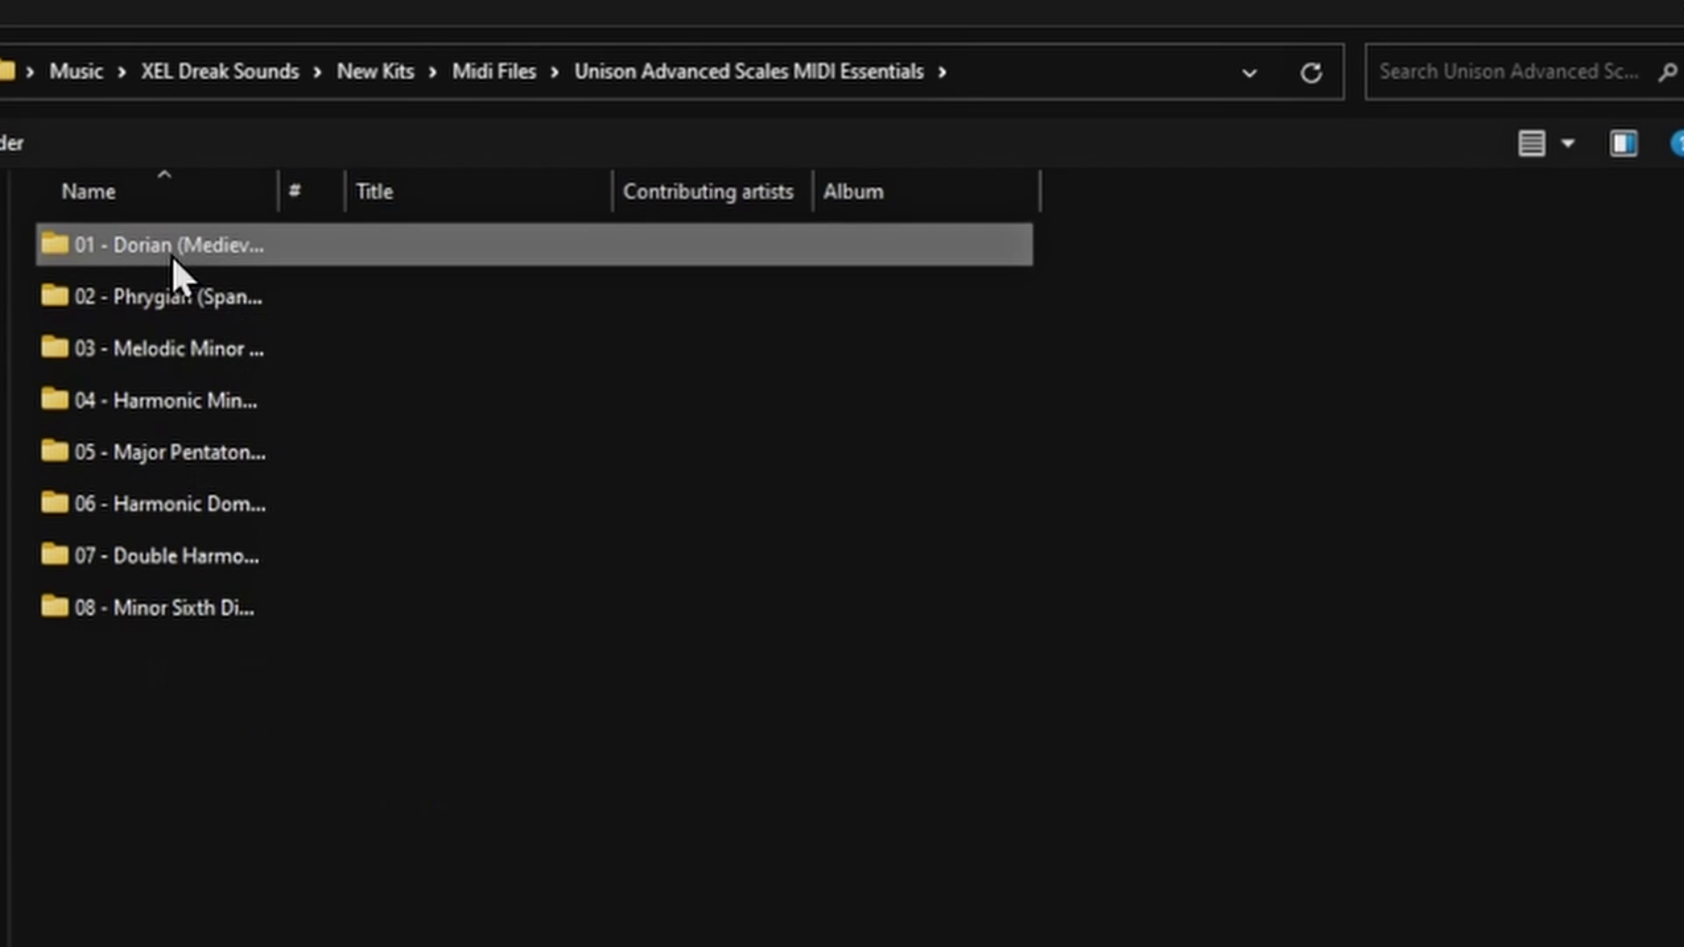
{"action": "double_click", "coordinate": [171, 255]}
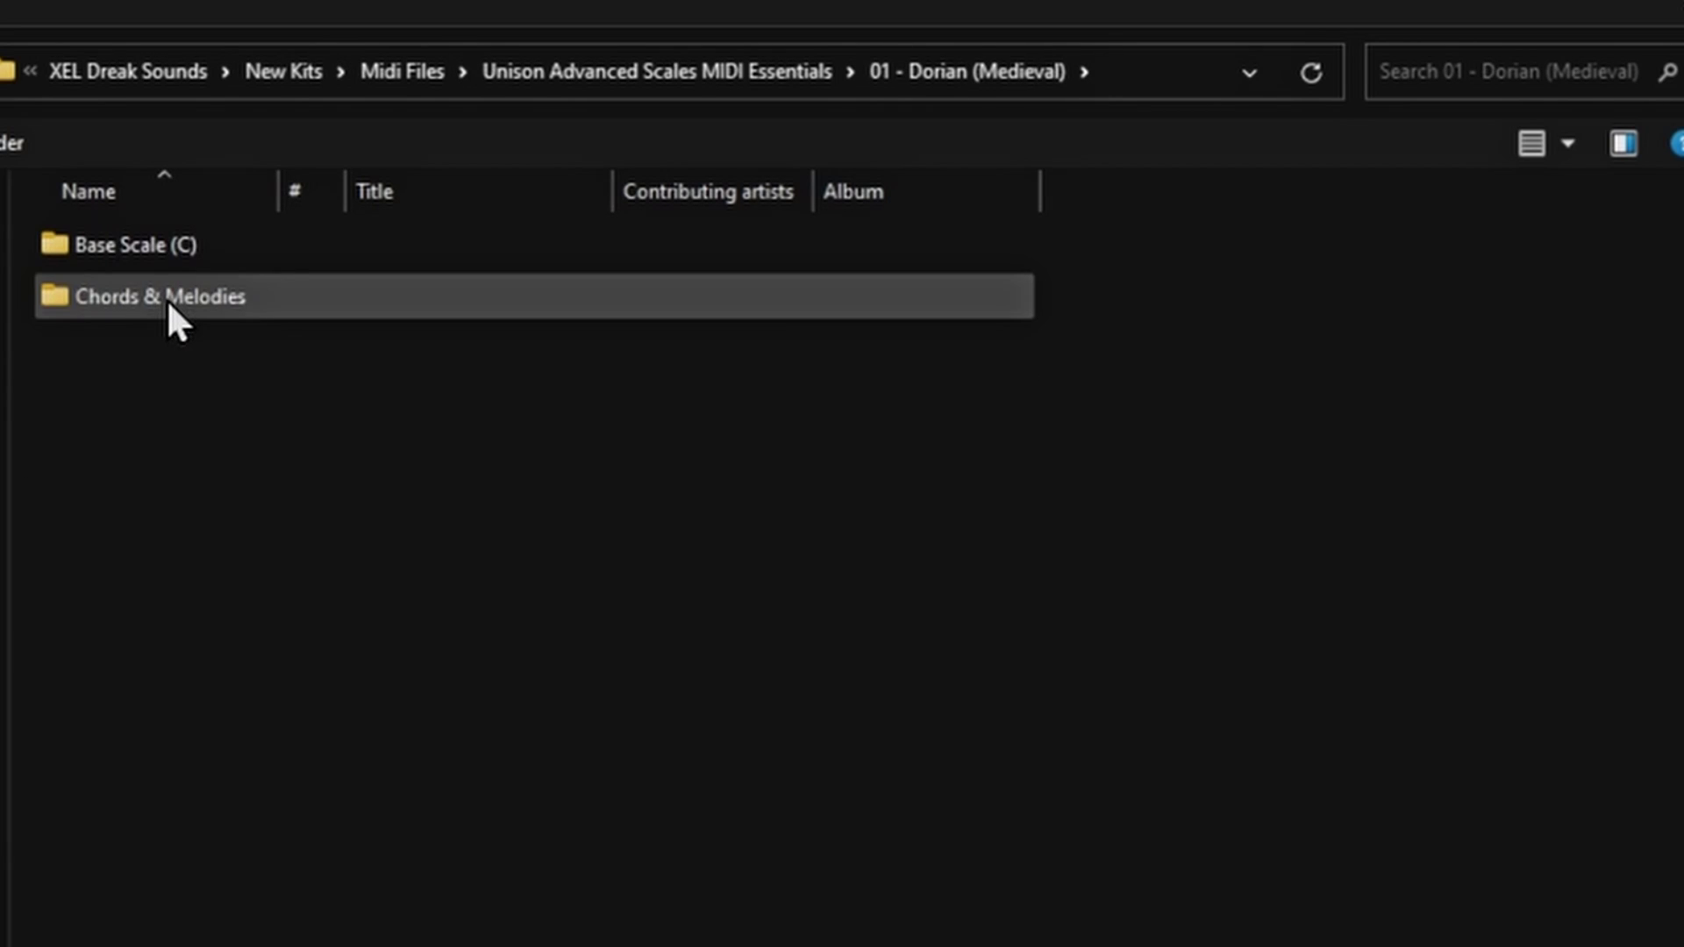
{"action": "double_click", "coordinate": [166, 299]}
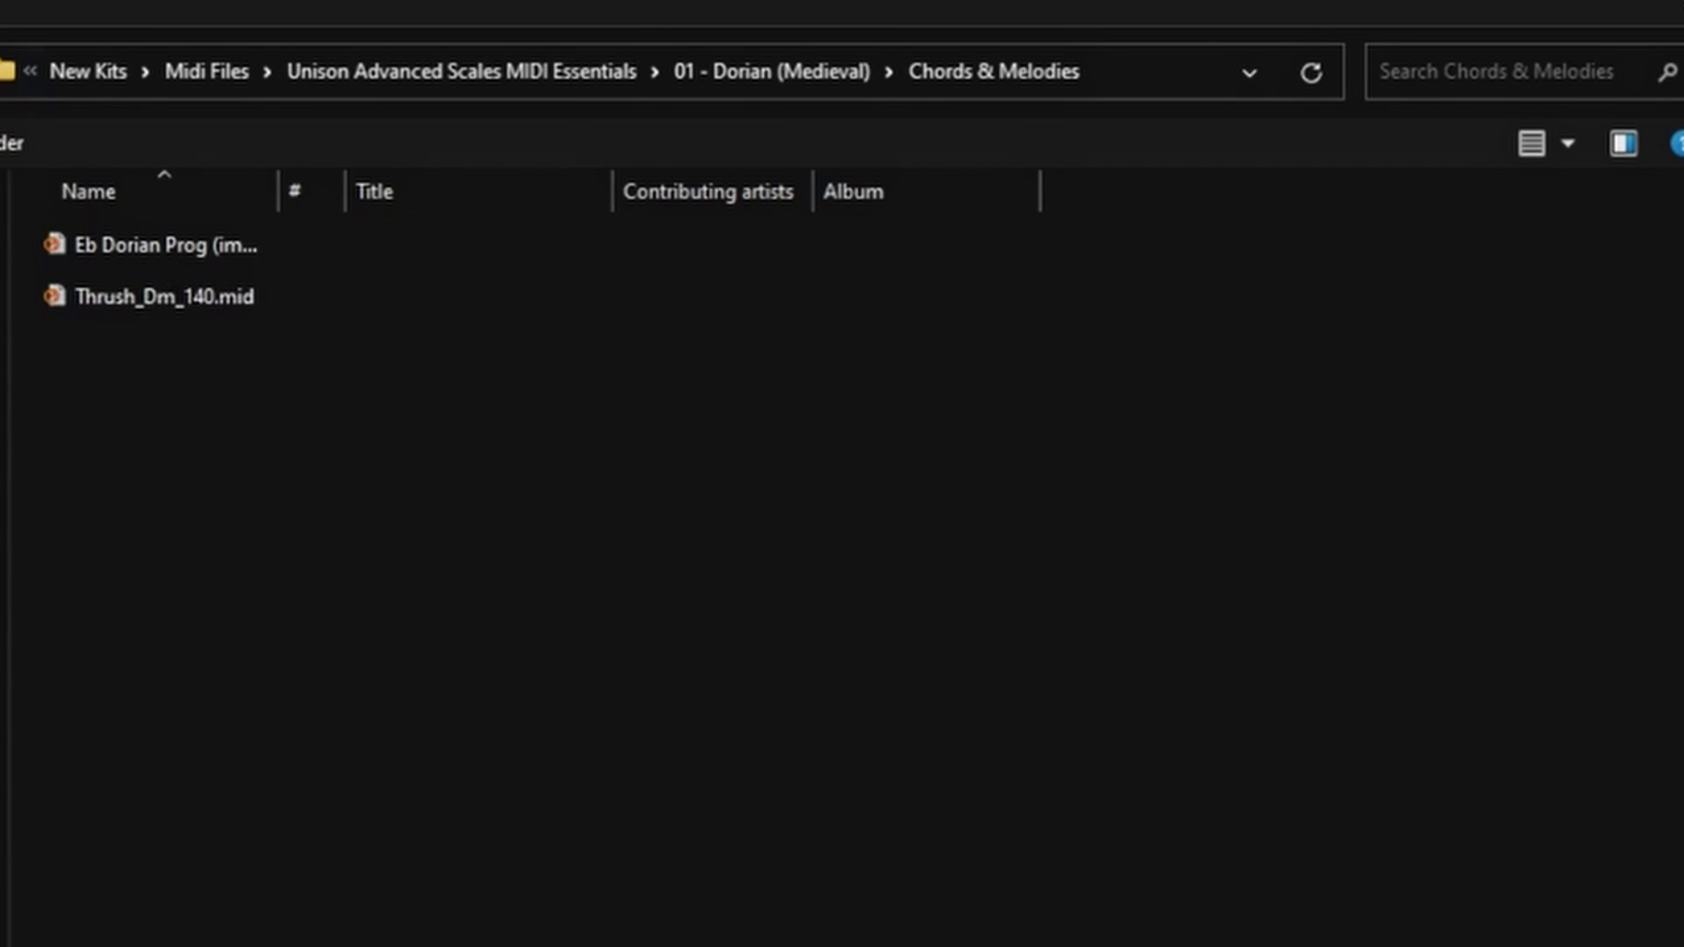
{"action": "left_click", "coordinate": [148, 248]}
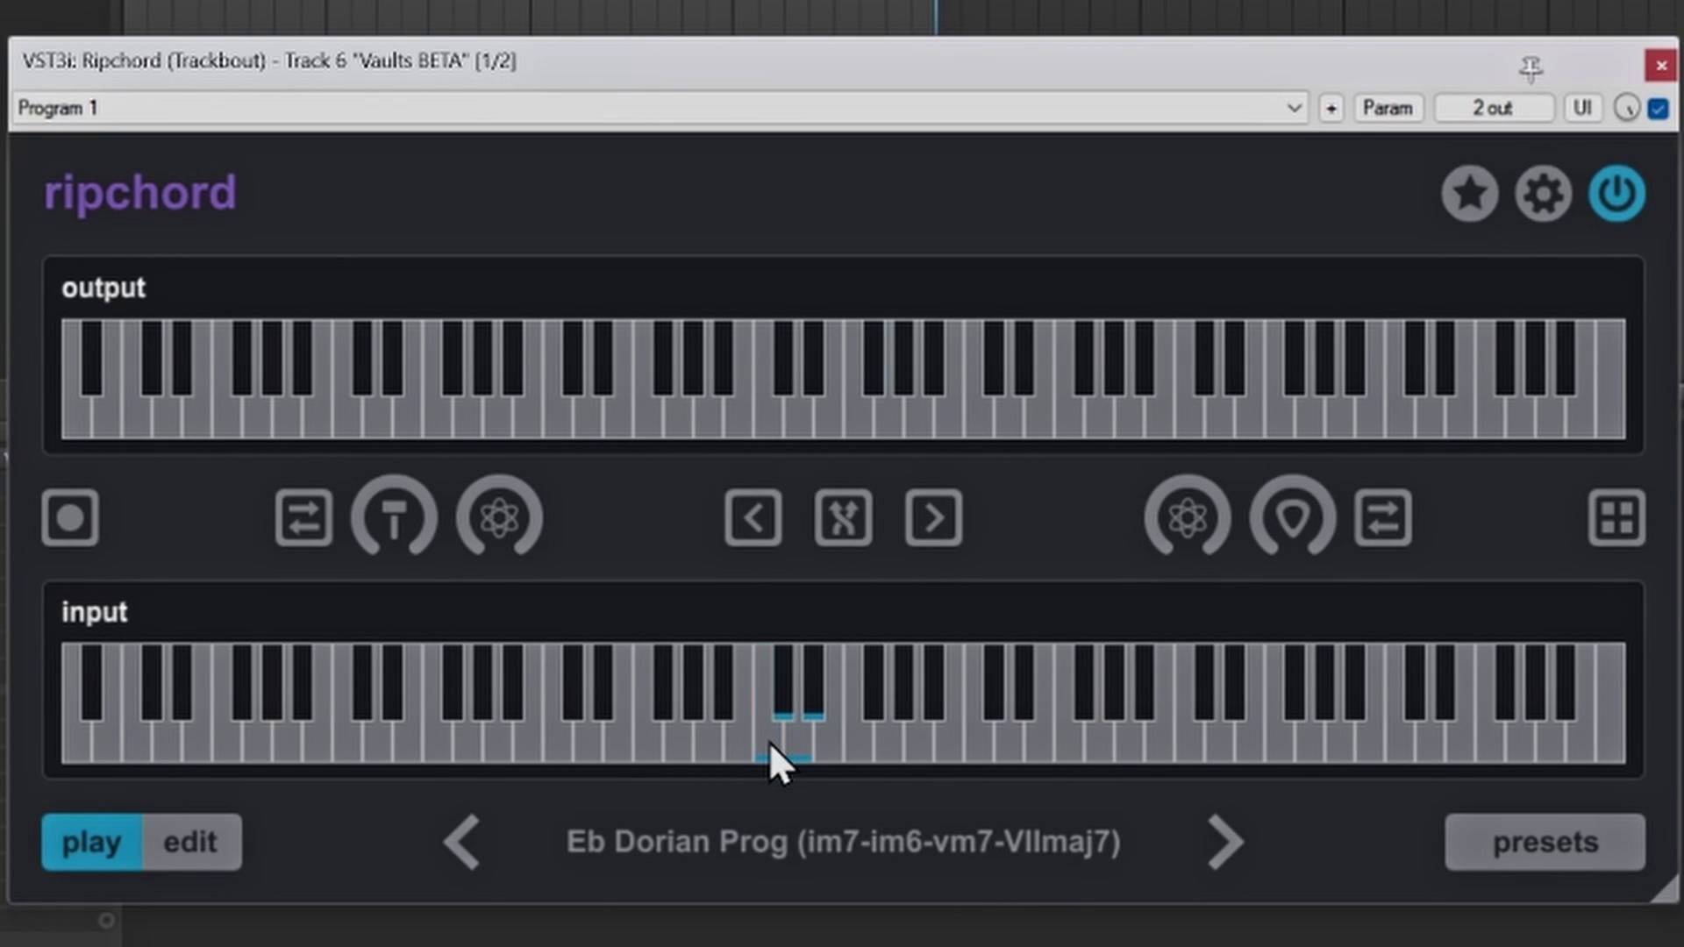
- Audition the Eb Dorian Prog chords in Ripchord, including F2 G#3 C4 C#4 F4 and D#2 A#3 C4 D#4 F#4
{"action": "left_click", "coordinate": [769, 735]}
{"action": "left_click", "coordinate": [786, 701]}
{"action": "left_click", "coordinate": [791, 735]}
{"action": "left_click", "coordinate": [812, 702]}
{"action": "left_click", "coordinate": [781, 696]}
- In Ripchord's edit mode, toggle the A#3 note of the D#2 A#3 C#4 D#4 F#4 chord
{"action": "left_click", "coordinate": [181, 835]}
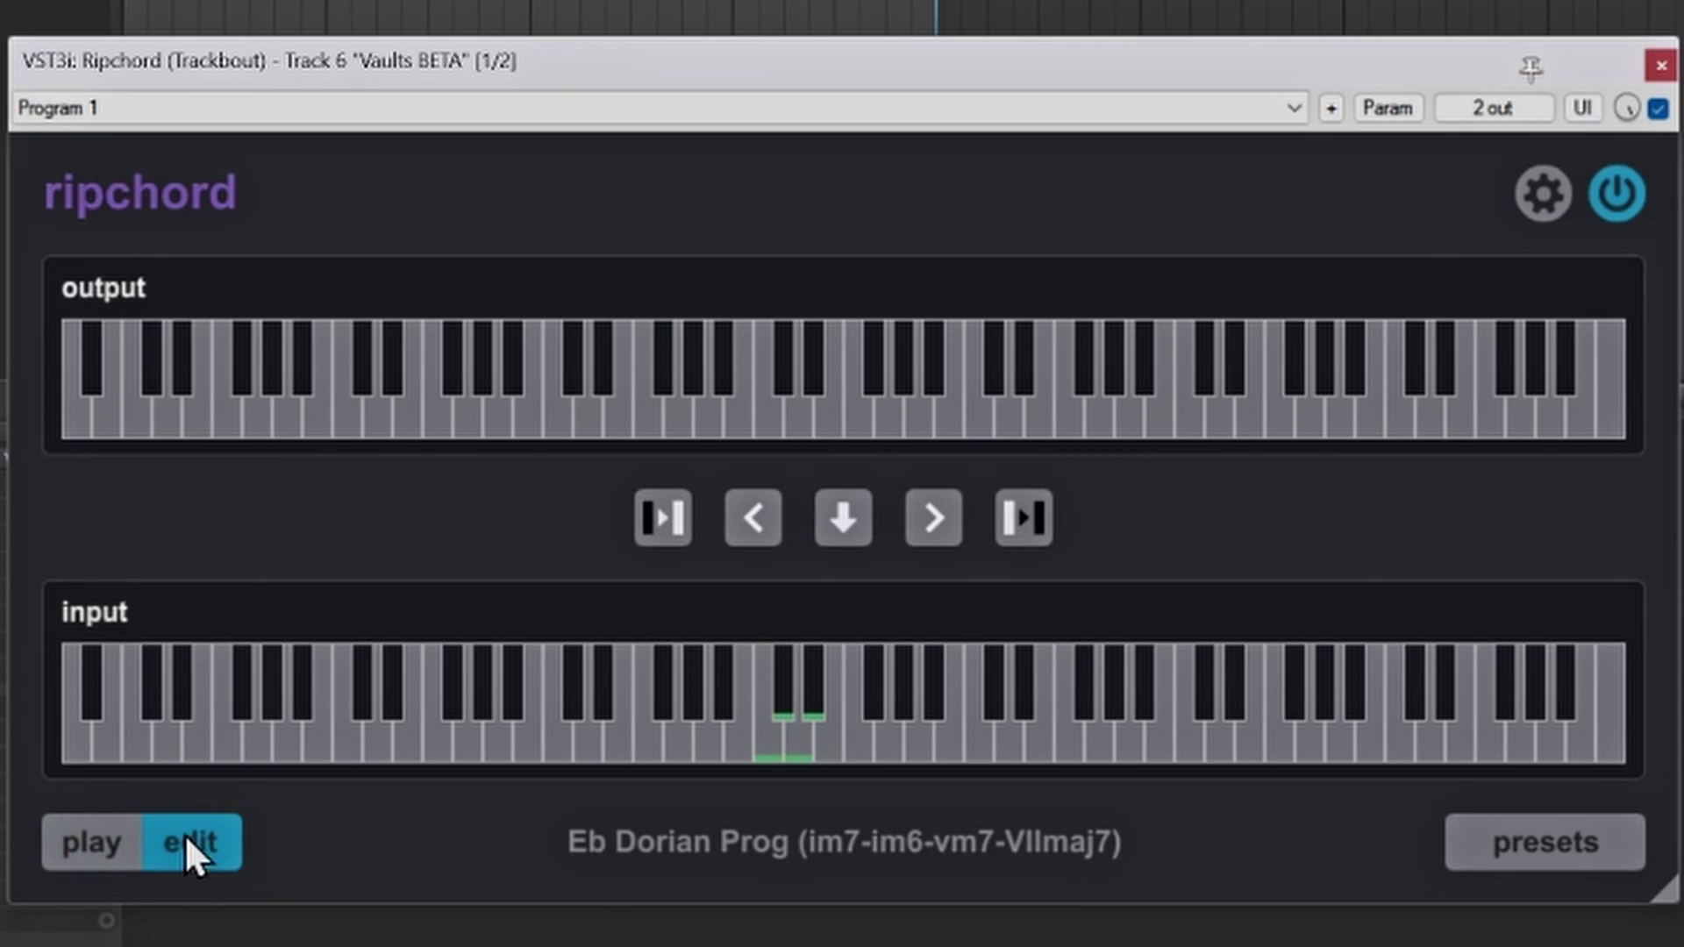
{"action": "left_click", "coordinate": [775, 756]}
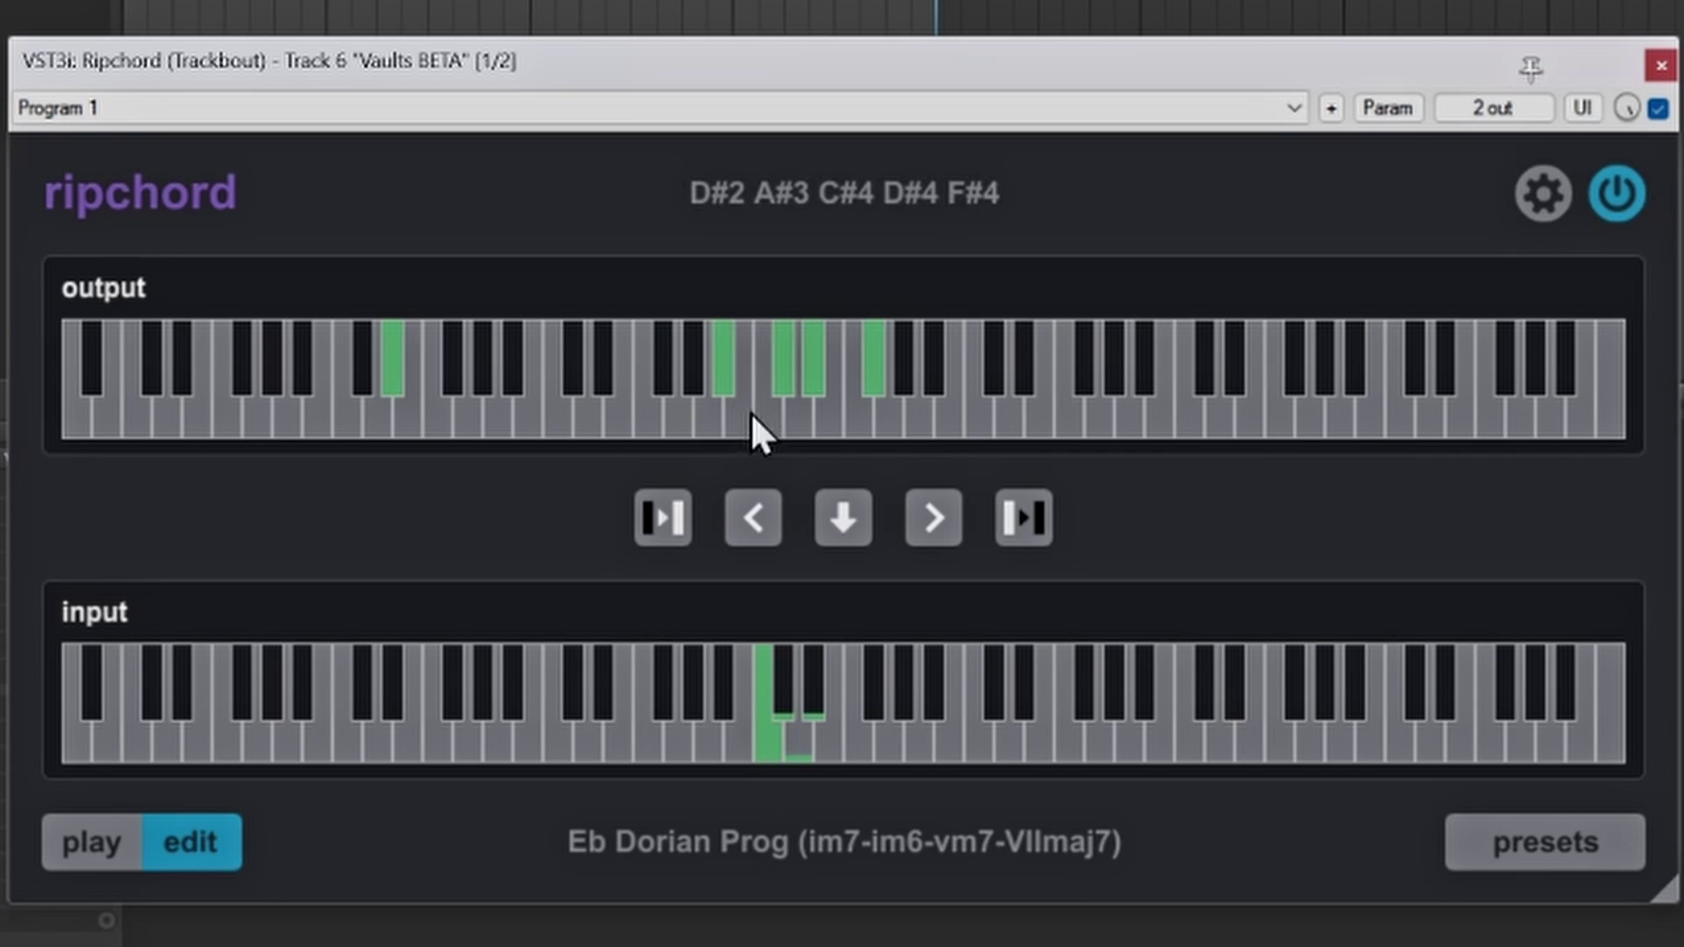
{"action": "left_click", "coordinate": [719, 371]}
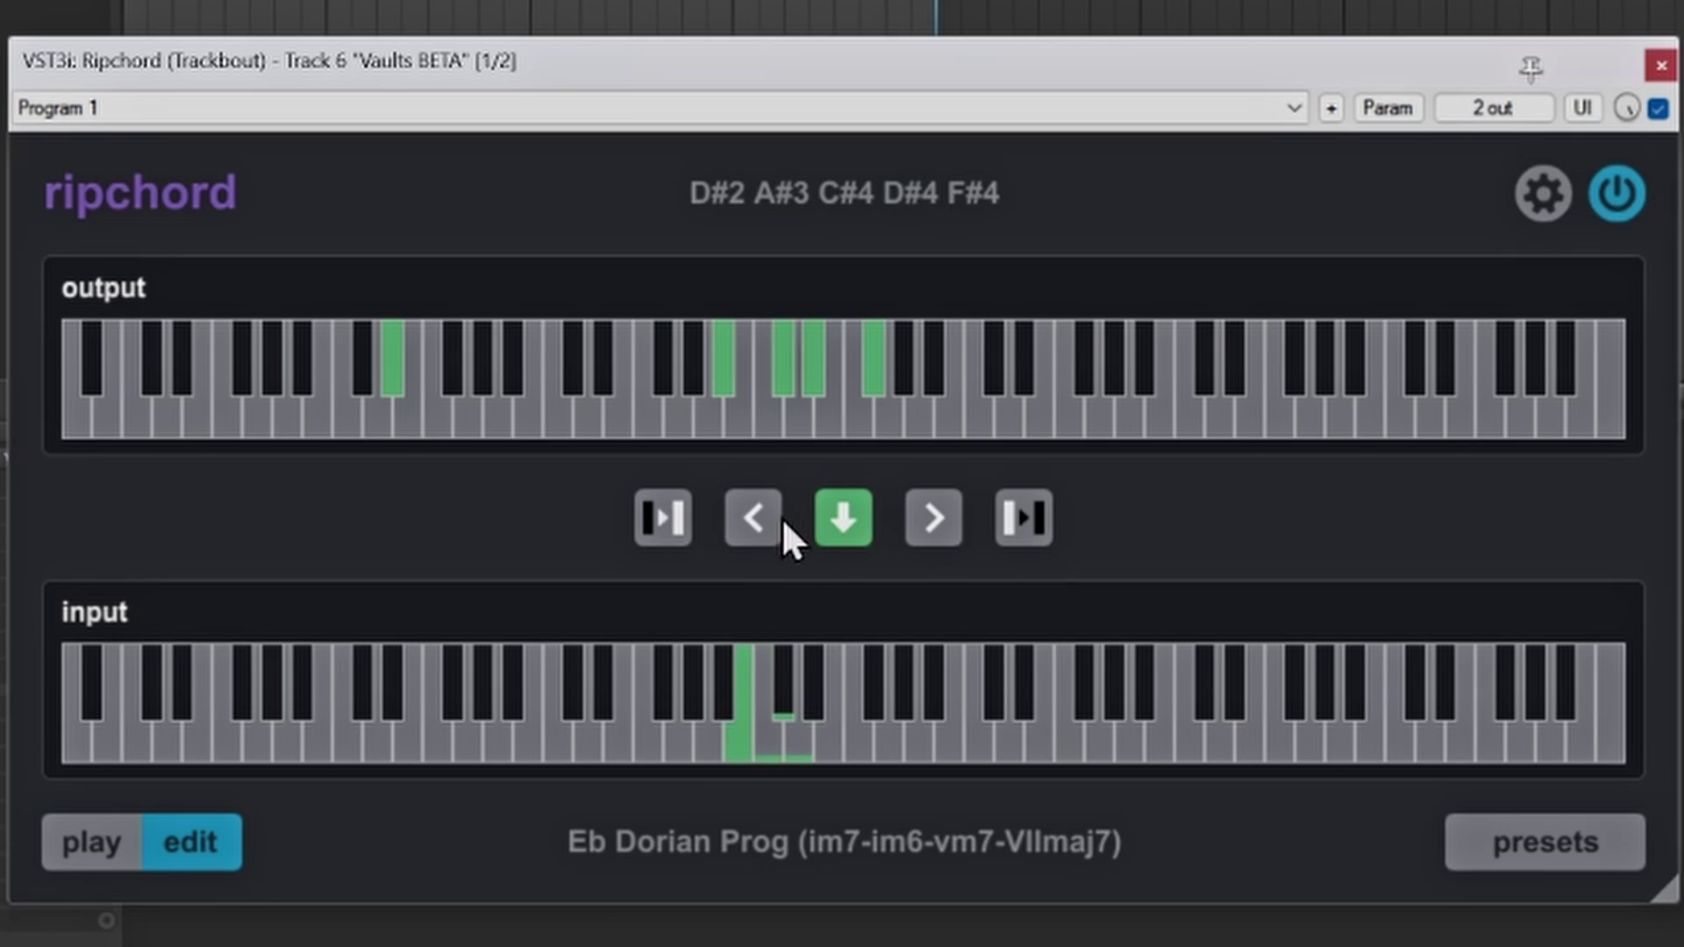
- Shift that chord's trigger key two keys lower, then four higher, and return Ripchord to play mode
{"action": "left_click", "coordinate": [755, 517]}
{"action": "left_click", "coordinate": [754, 517]}
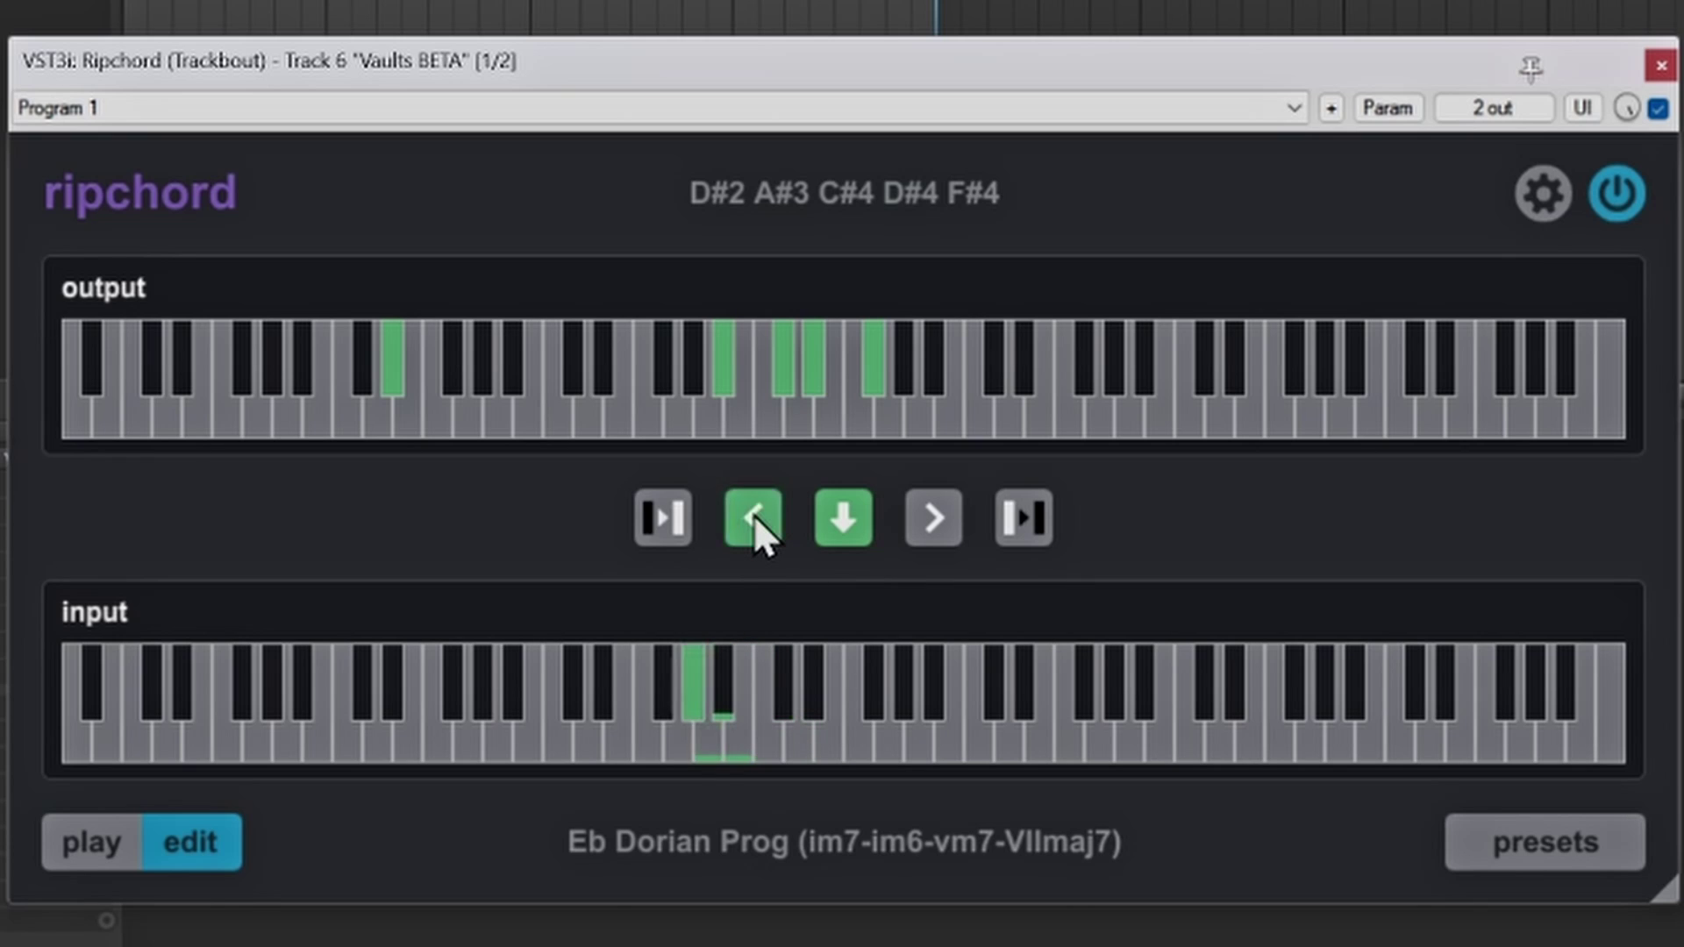
{"action": "left_click", "coordinate": [928, 516]}
{"action": "left_click", "coordinate": [929, 515]}
{"action": "left_click", "coordinate": [928, 516]}
{"action": "left_click", "coordinate": [929, 516]}
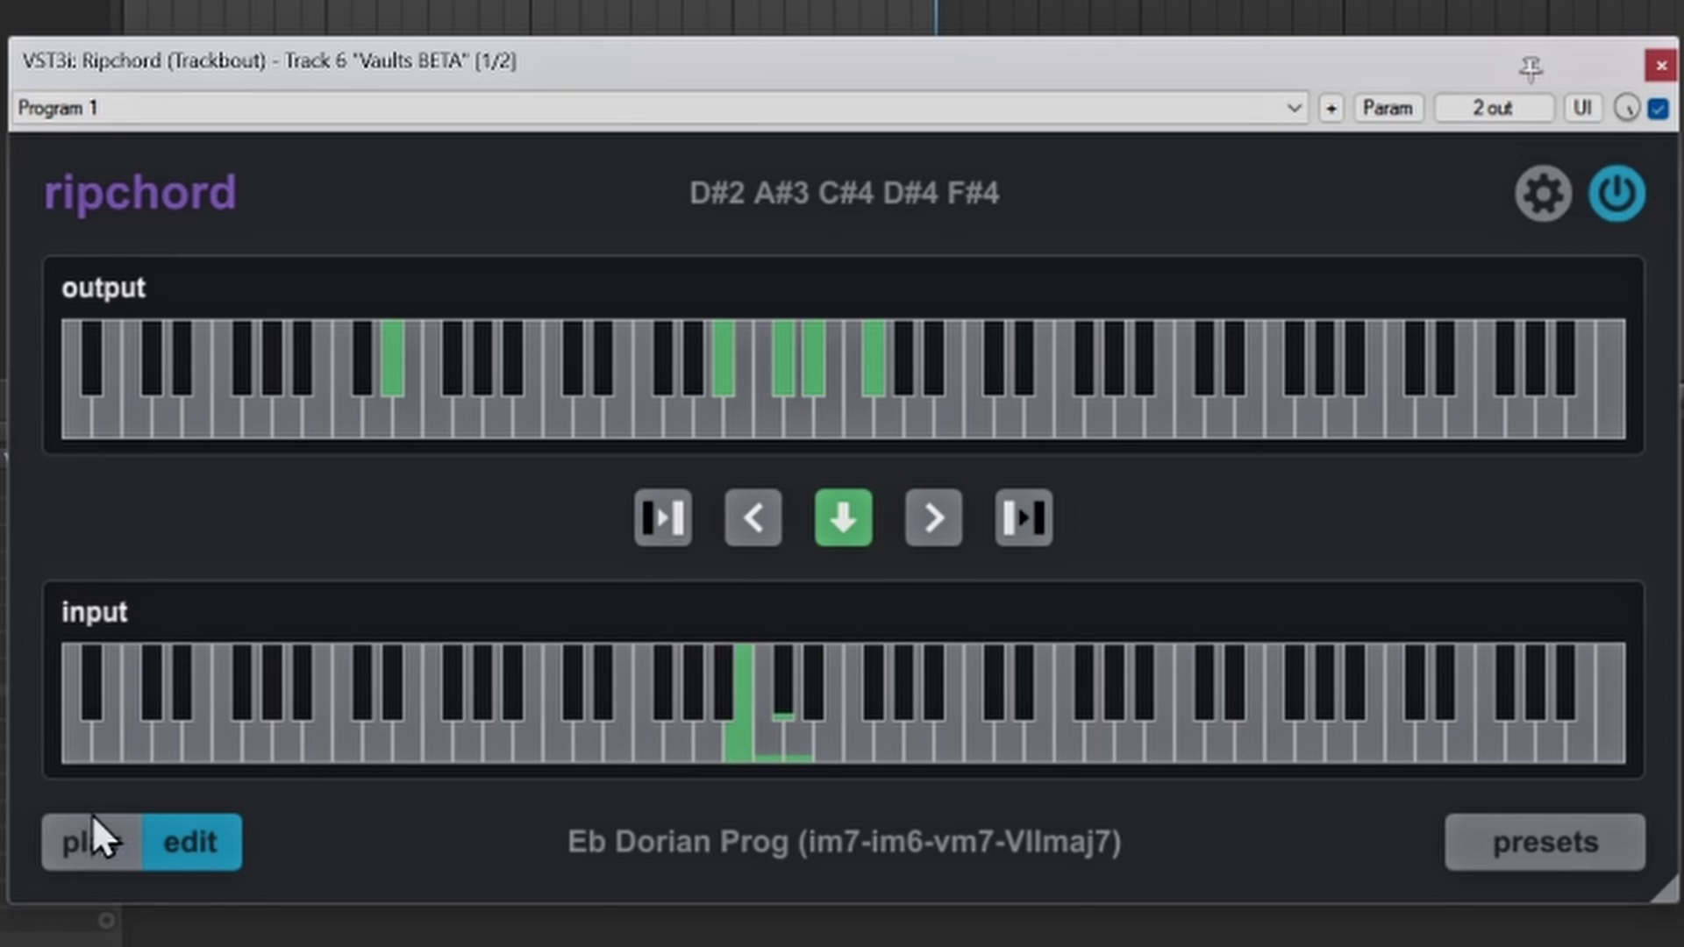
{"action": "left_click", "coordinate": [94, 840]}
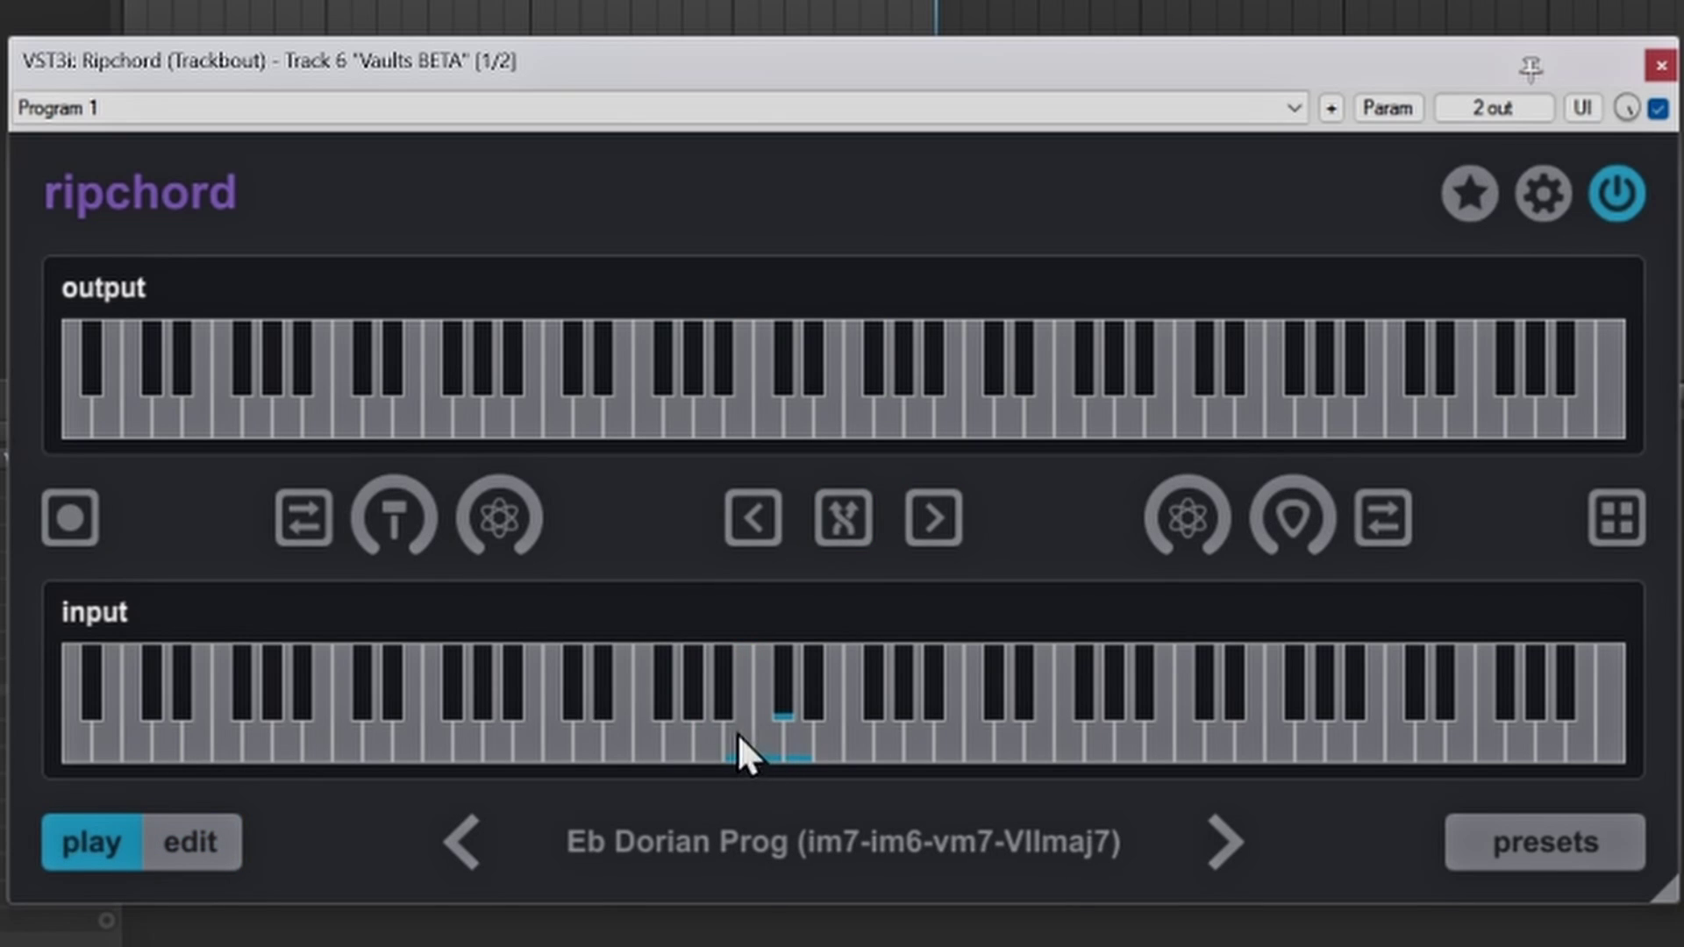
{"action": "left_click", "coordinate": [783, 693]}
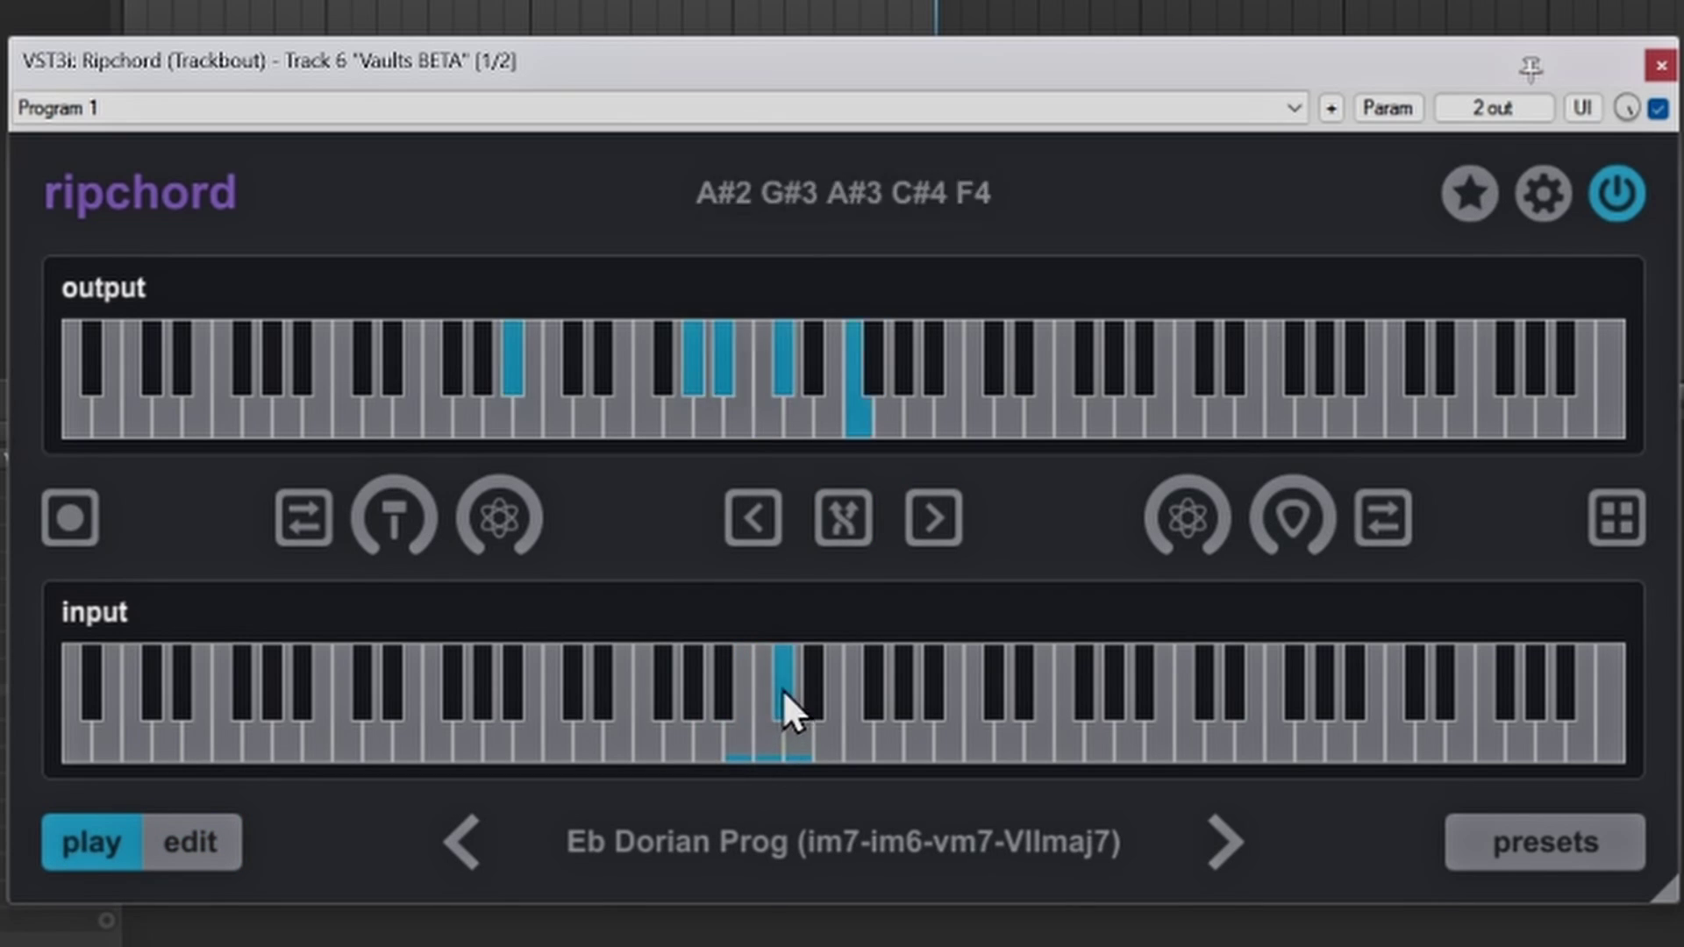
{"action": "left_click", "coordinate": [796, 750]}
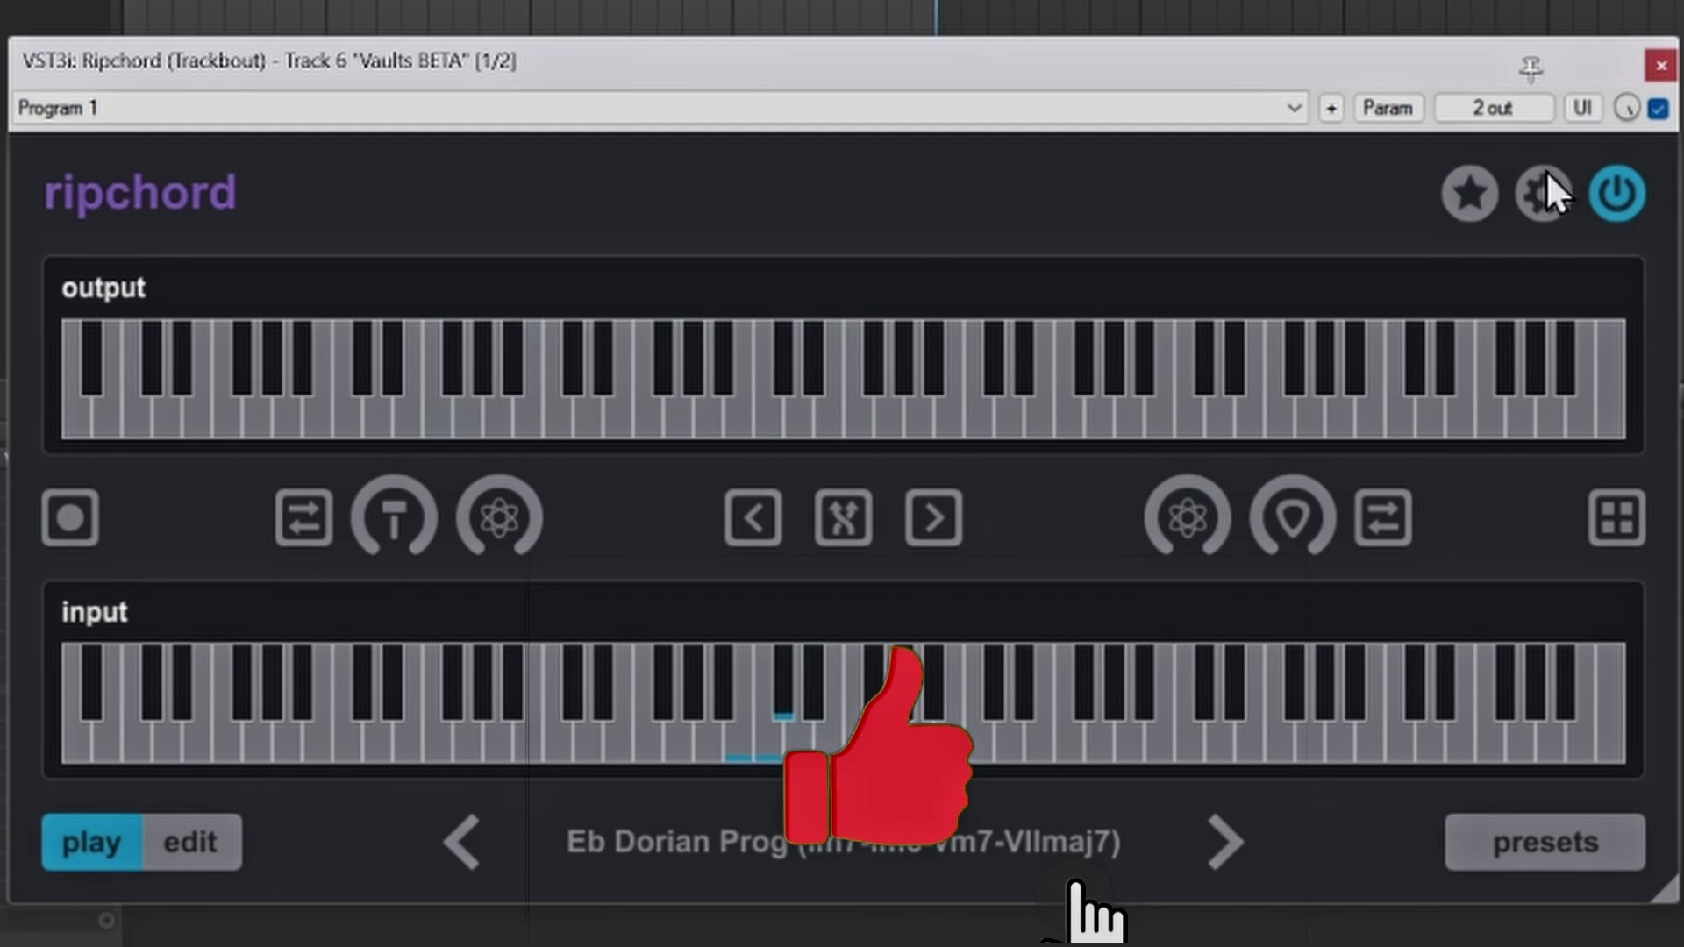
{"action": "left_click", "coordinate": [1544, 193]}
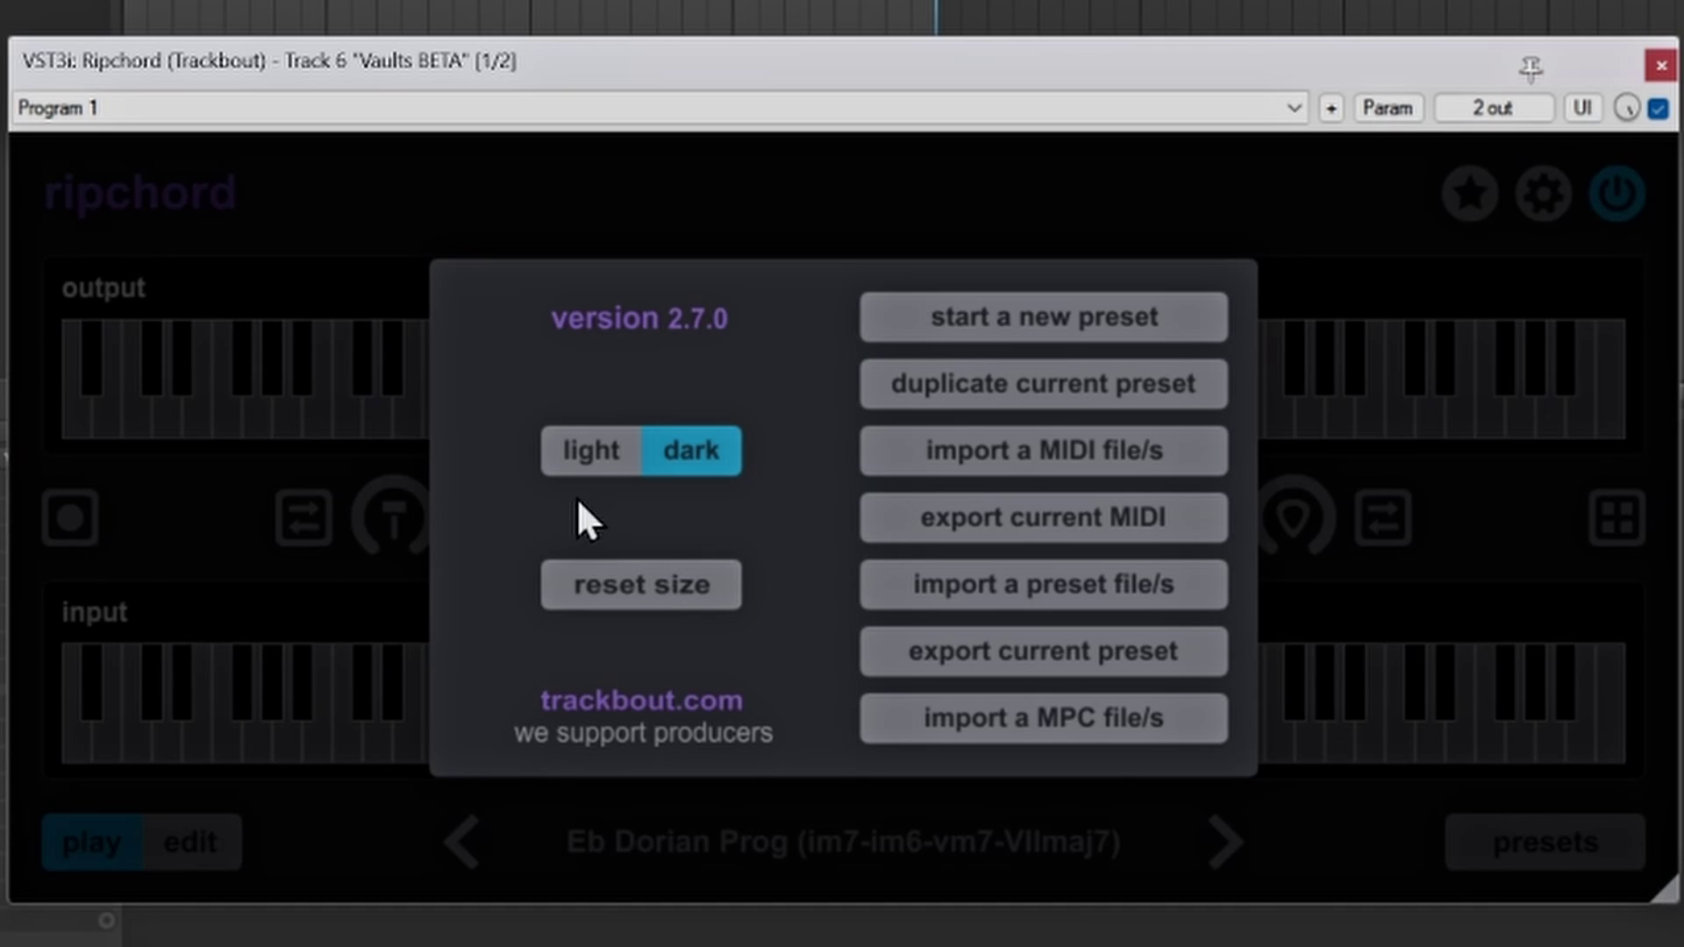
{"action": "left_click", "coordinate": [588, 454]}
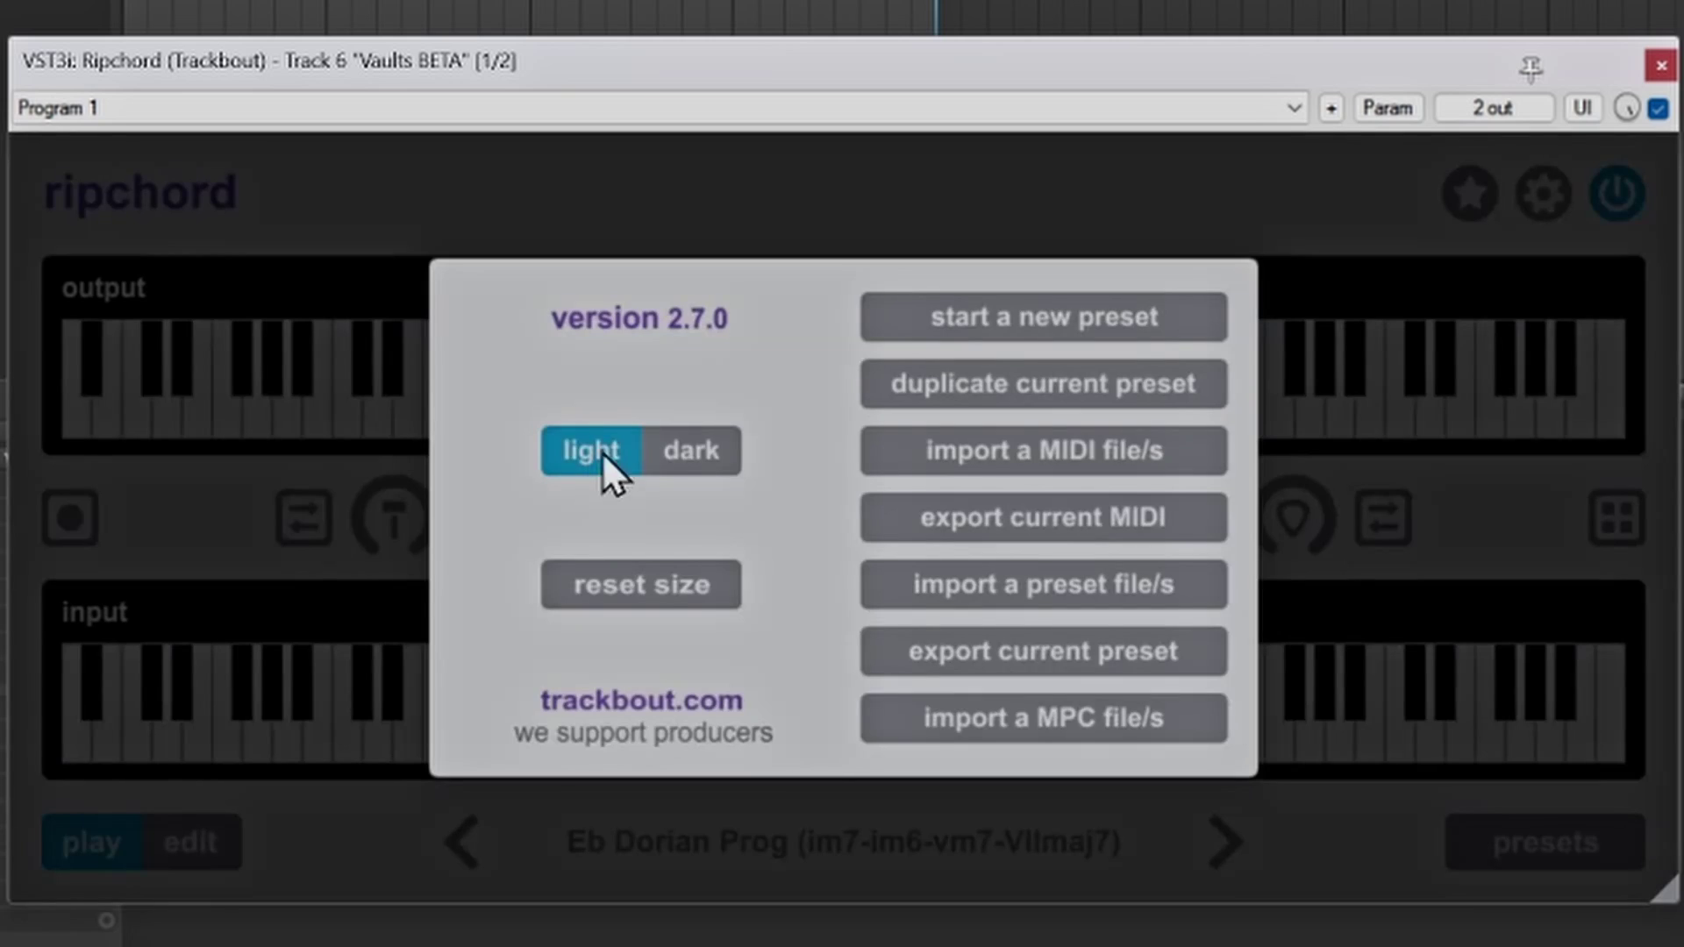
{"action": "left_click", "coordinate": [708, 451]}
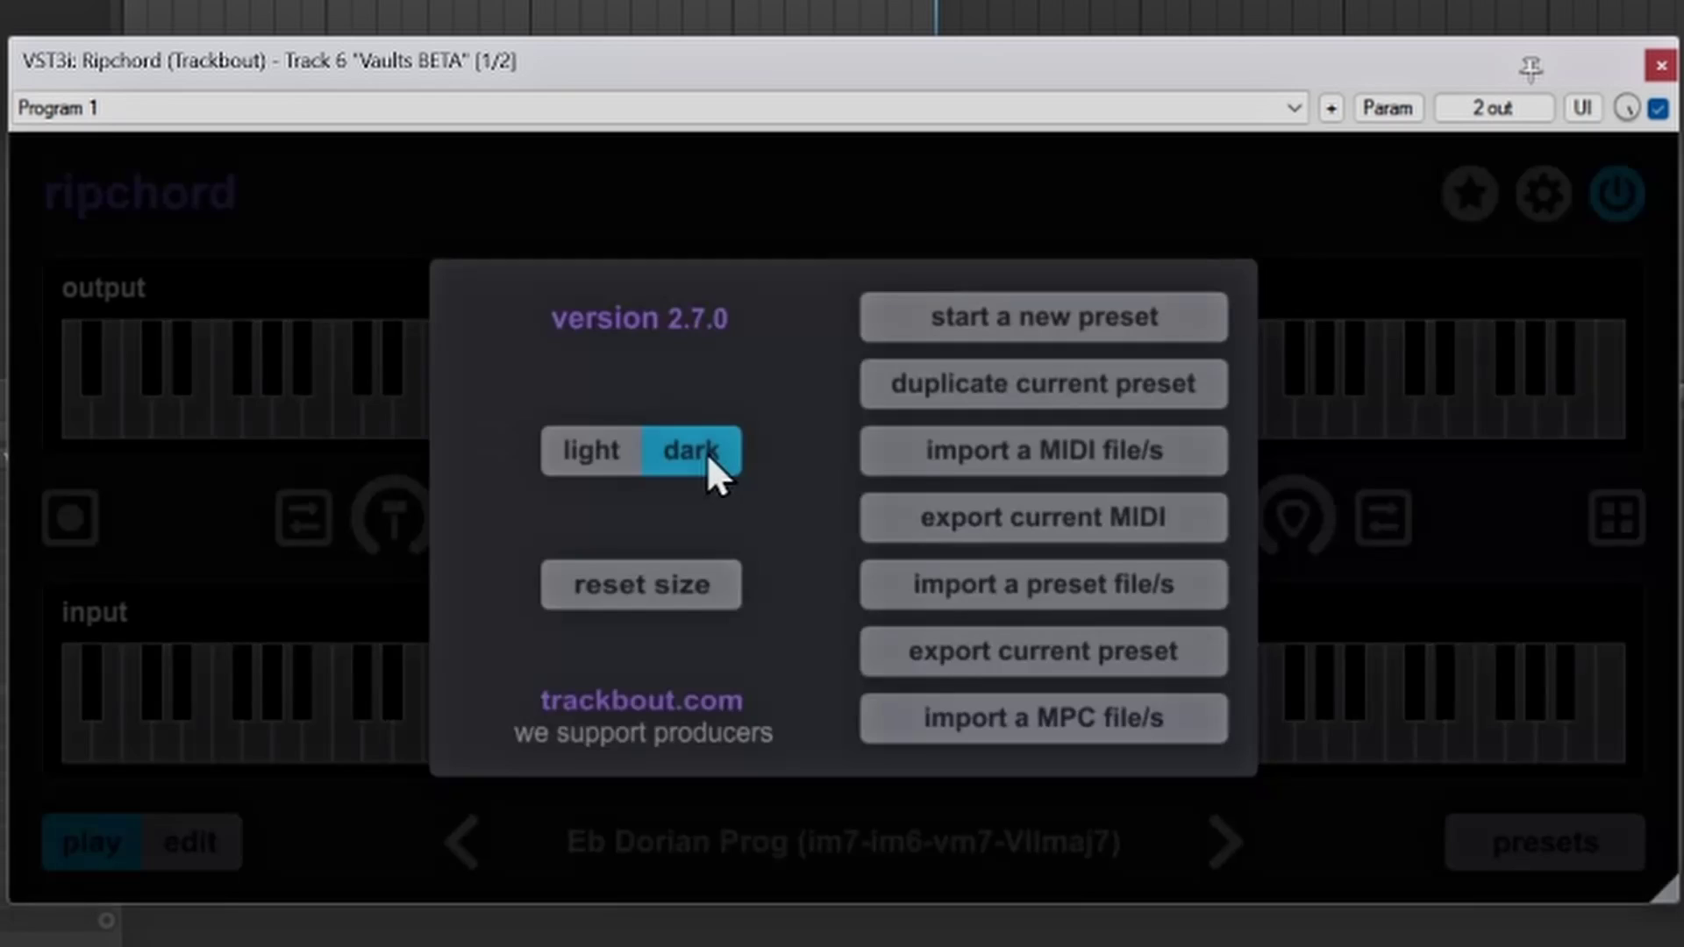
{"action": "left_click", "coordinate": [1384, 204]}
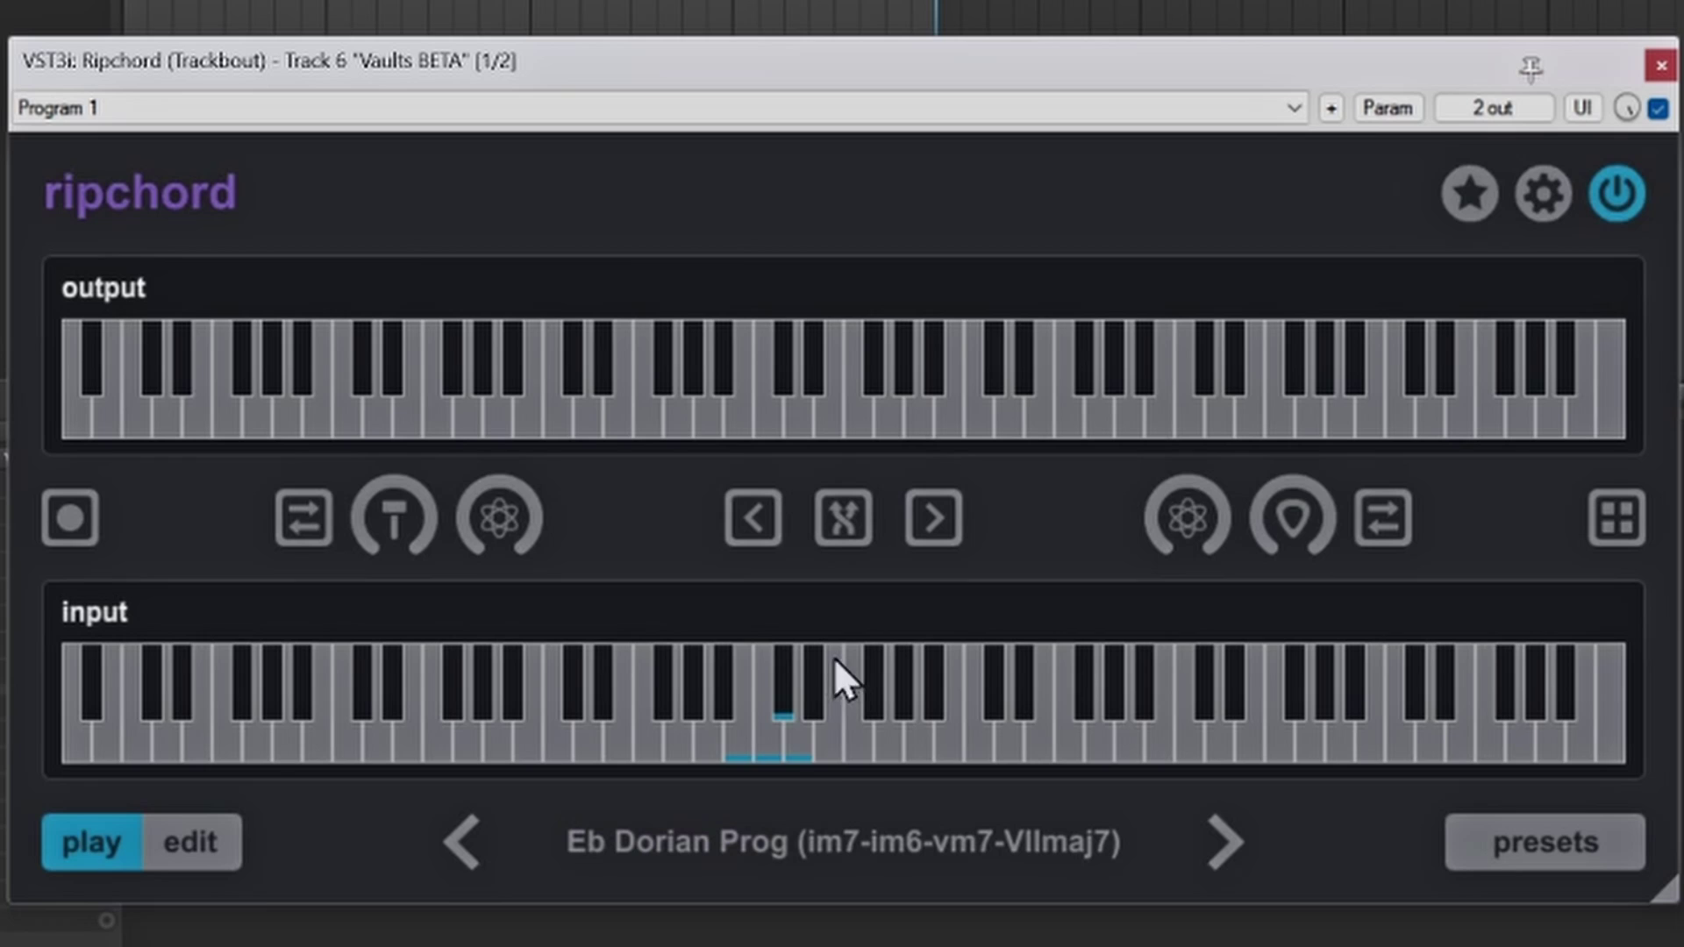
- Play the four progression chords in turn, starting with D#2 A#3 C#4 D#4 F#4, while Ripchord records
{"action": "left_click", "coordinate": [749, 750]}
{"action": "left_click", "coordinate": [737, 742]}
{"action": "left_click", "coordinate": [758, 742]}
{"action": "left_click", "coordinate": [735, 744]}
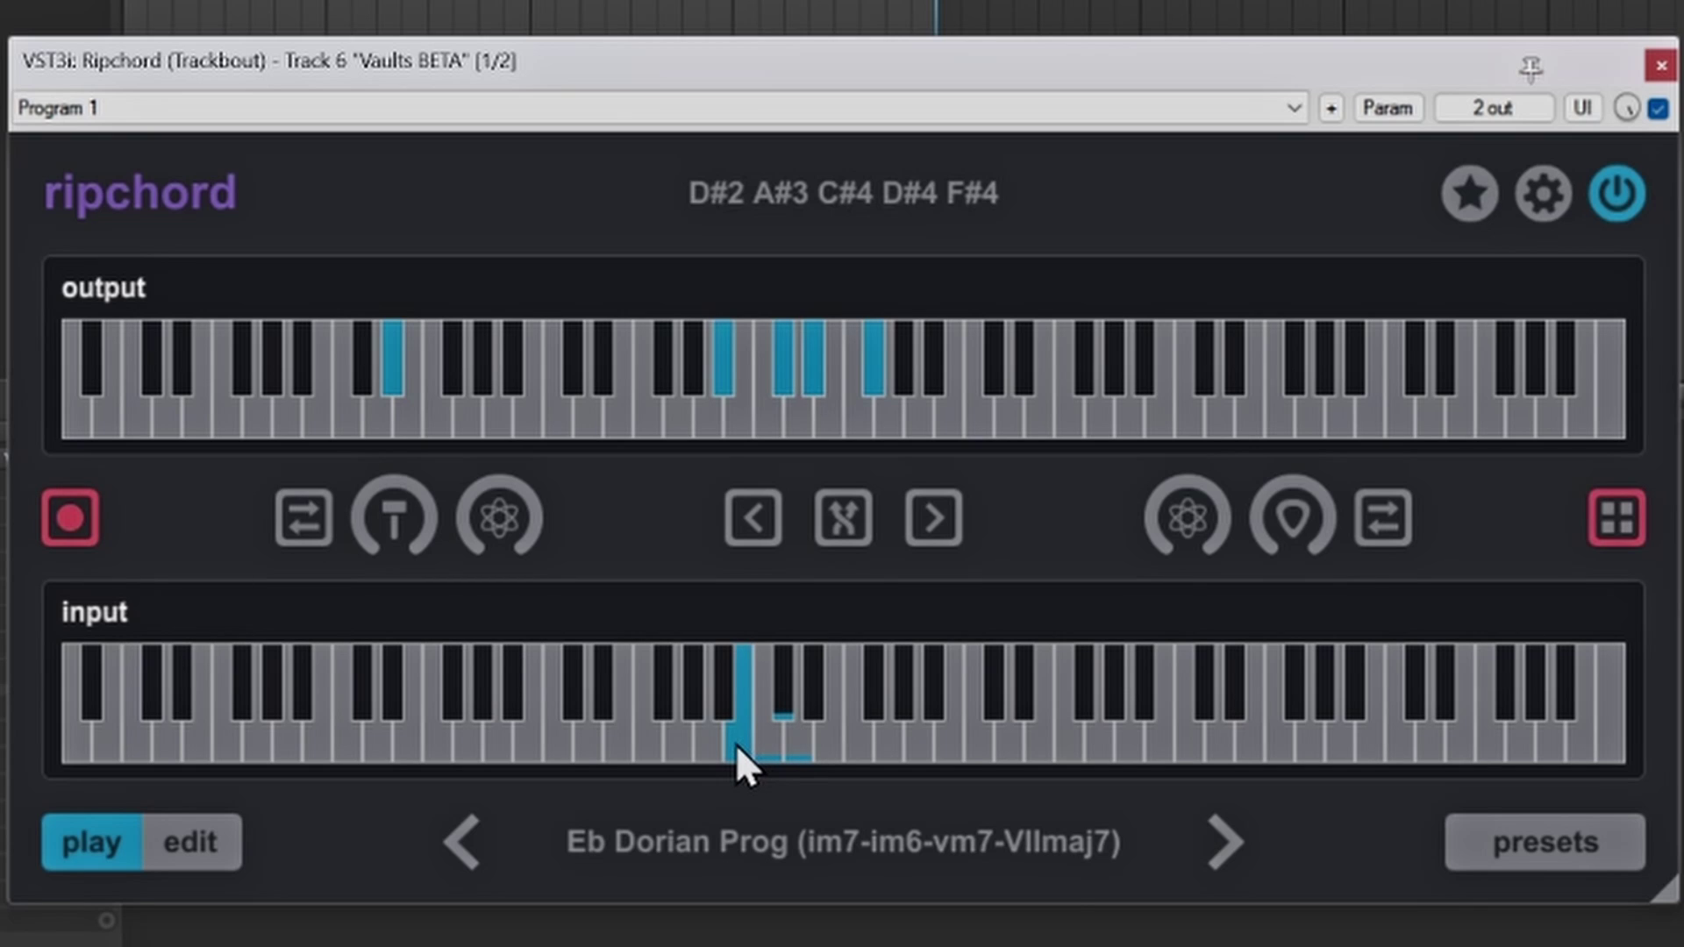
{"action": "left_click", "coordinate": [772, 753]}
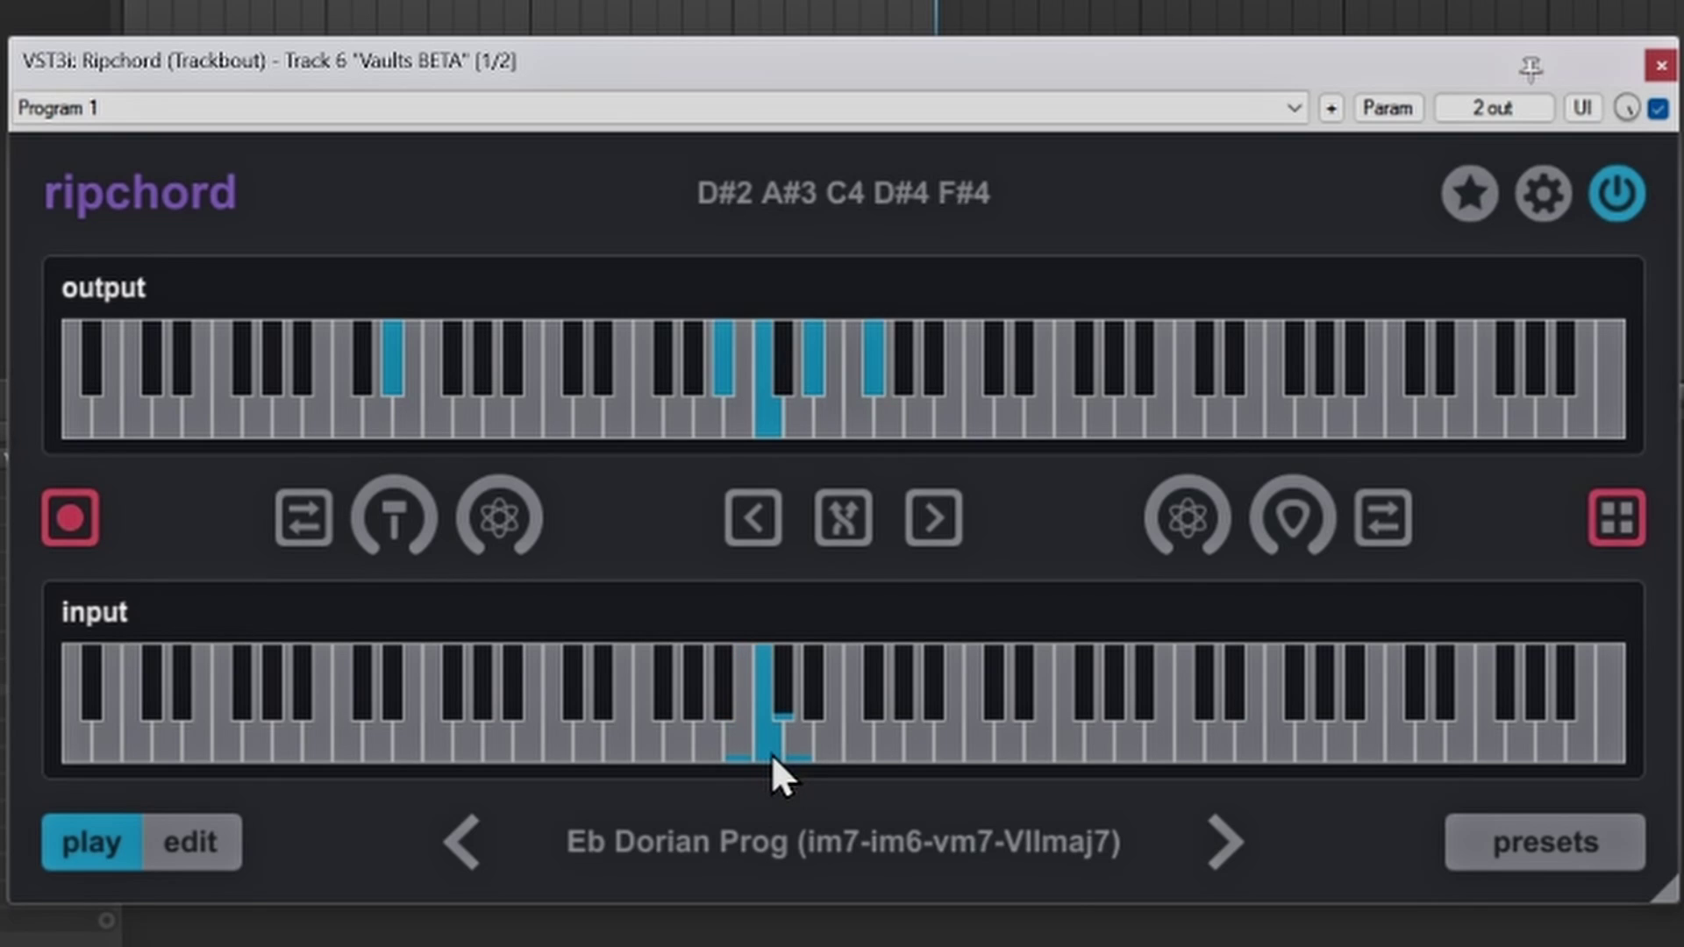
{"action": "left_click", "coordinate": [804, 752]}
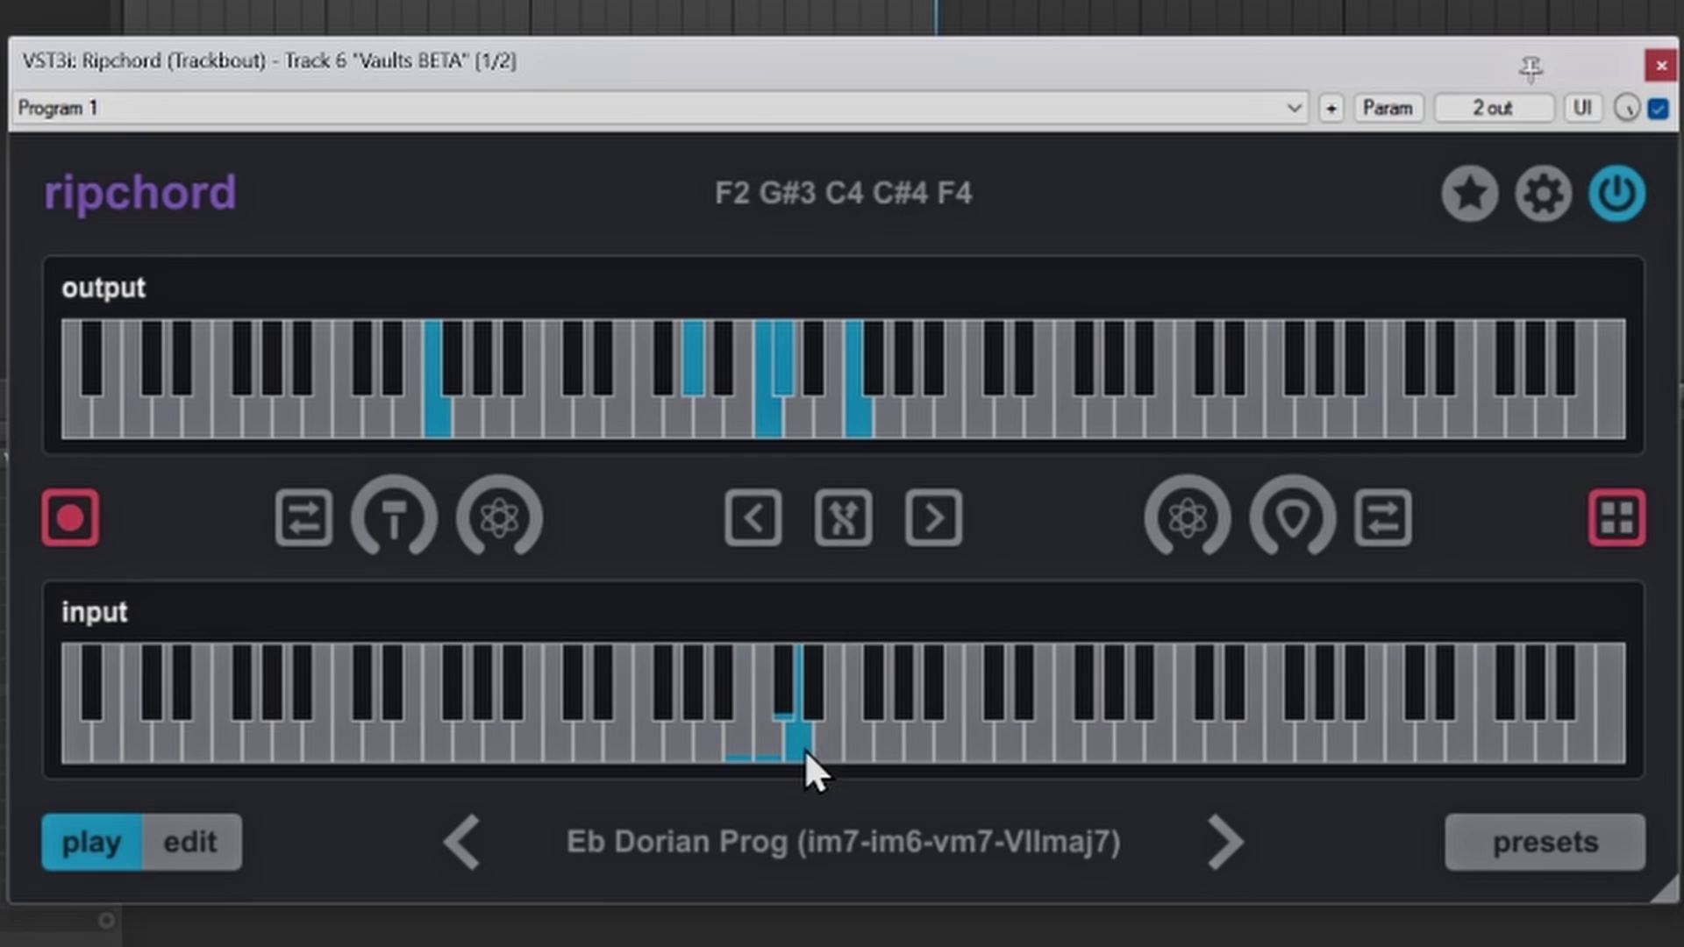
{"action": "left_click", "coordinate": [781, 704]}
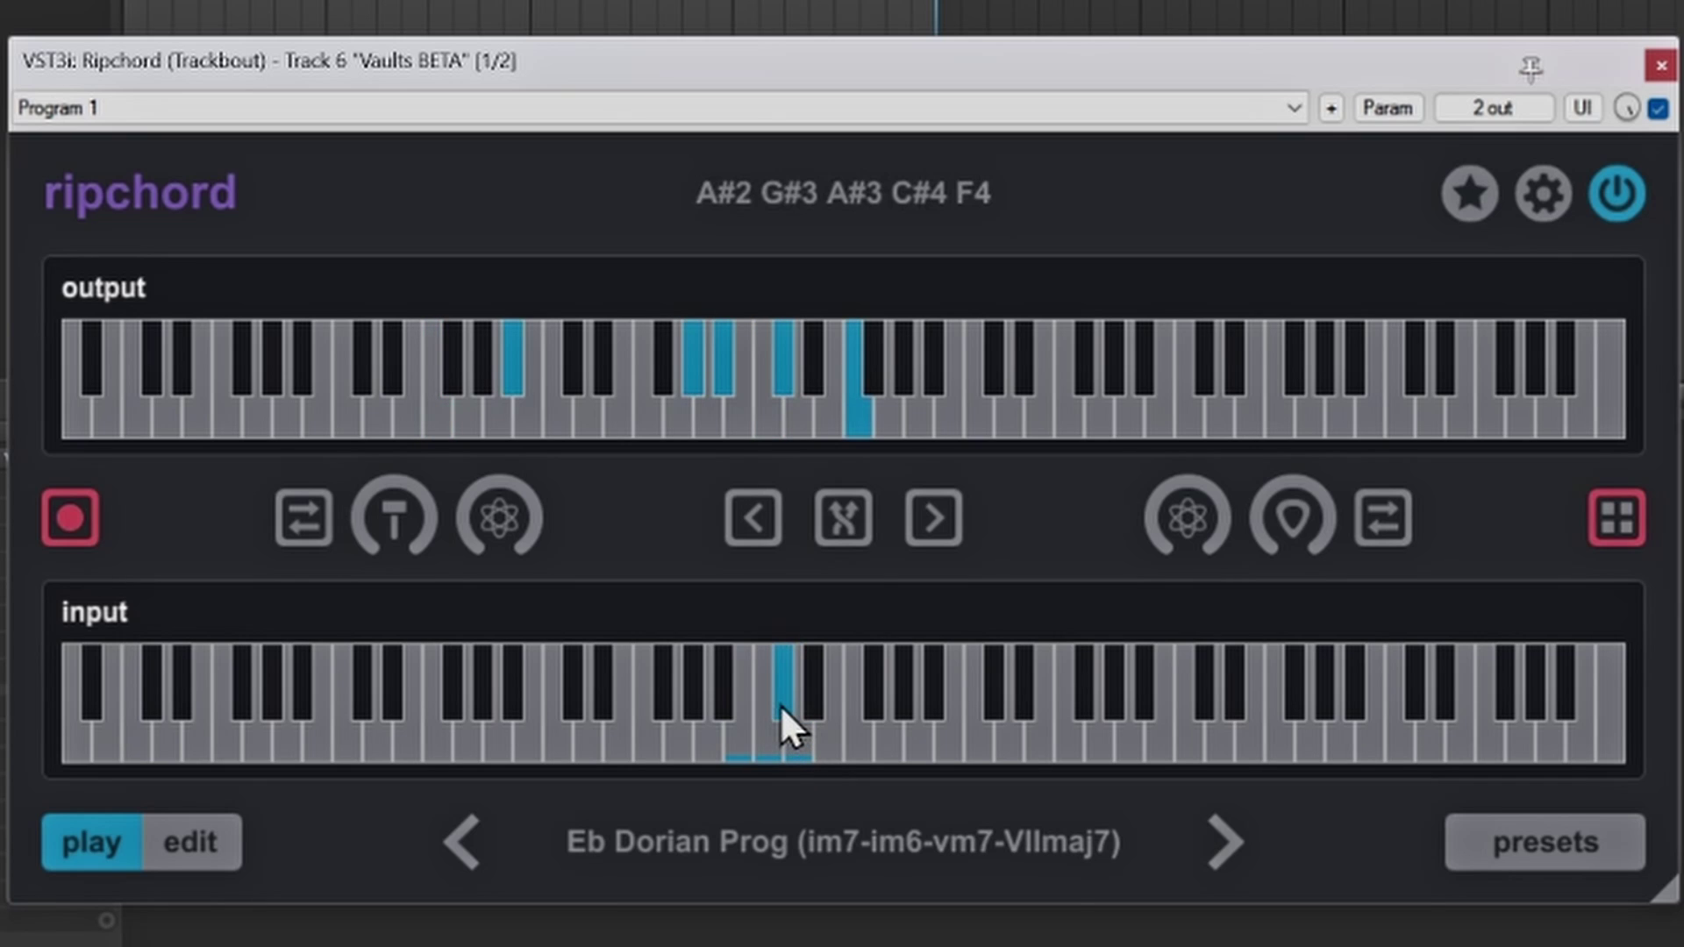
- Stop Ripchord recording, import Ripchord.mid at 140 bpm, then delete the extra Ripchord track
{"action": "left_click", "coordinate": [79, 516]}
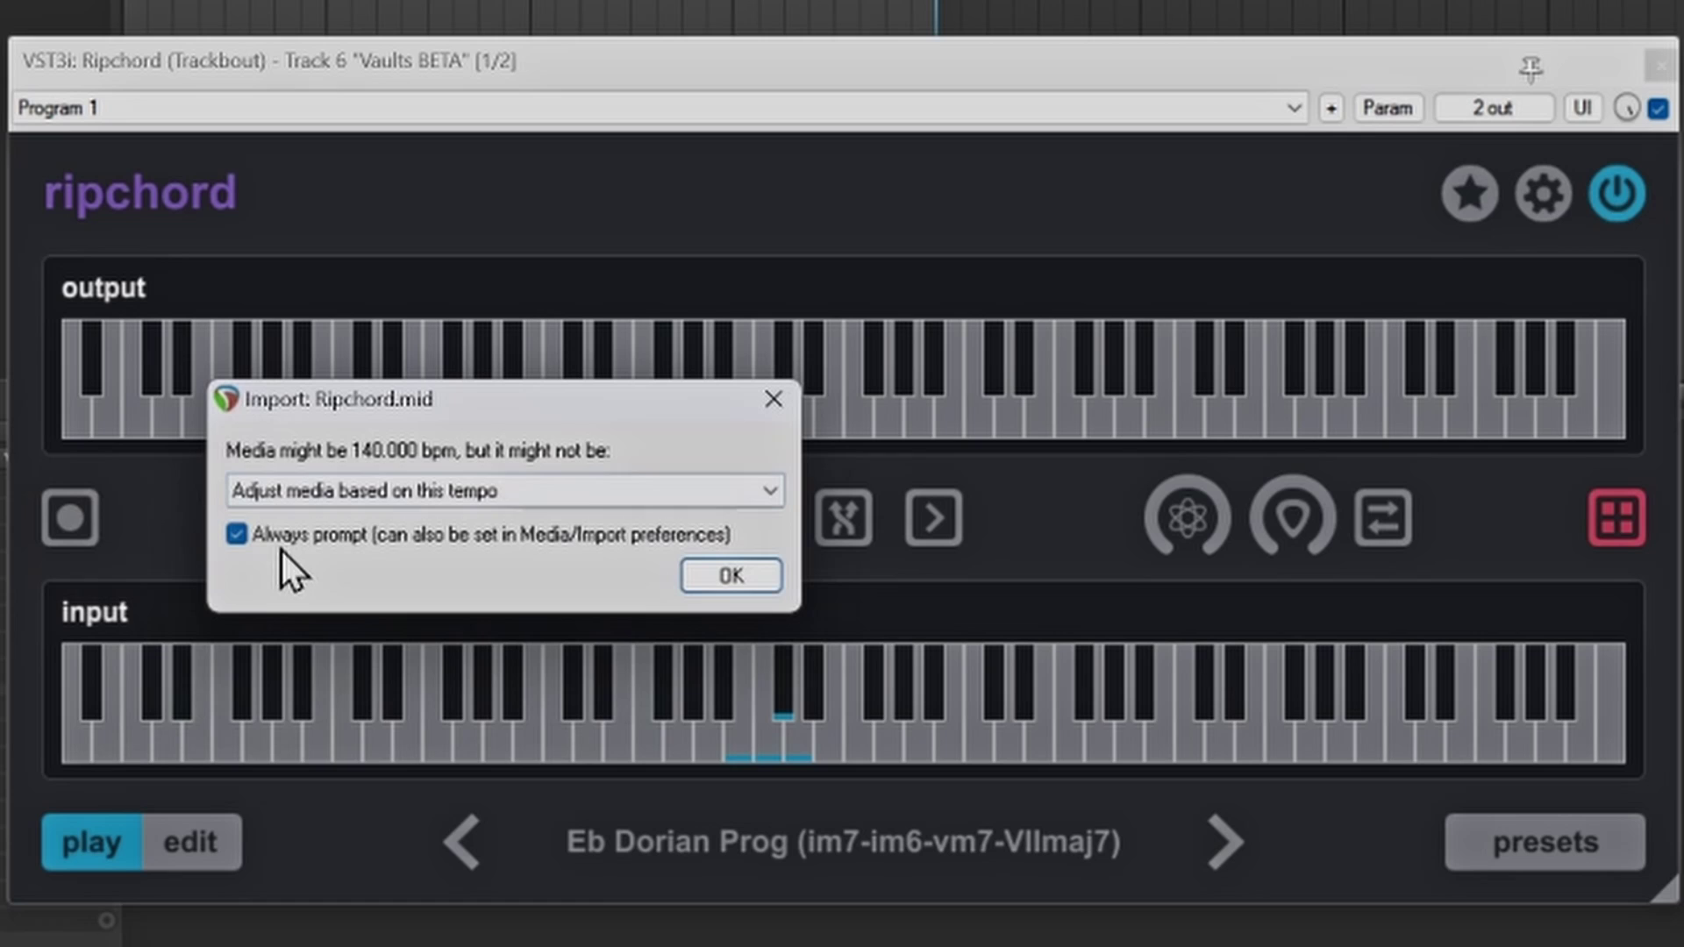
{"action": "left_click", "coordinate": [730, 577]}
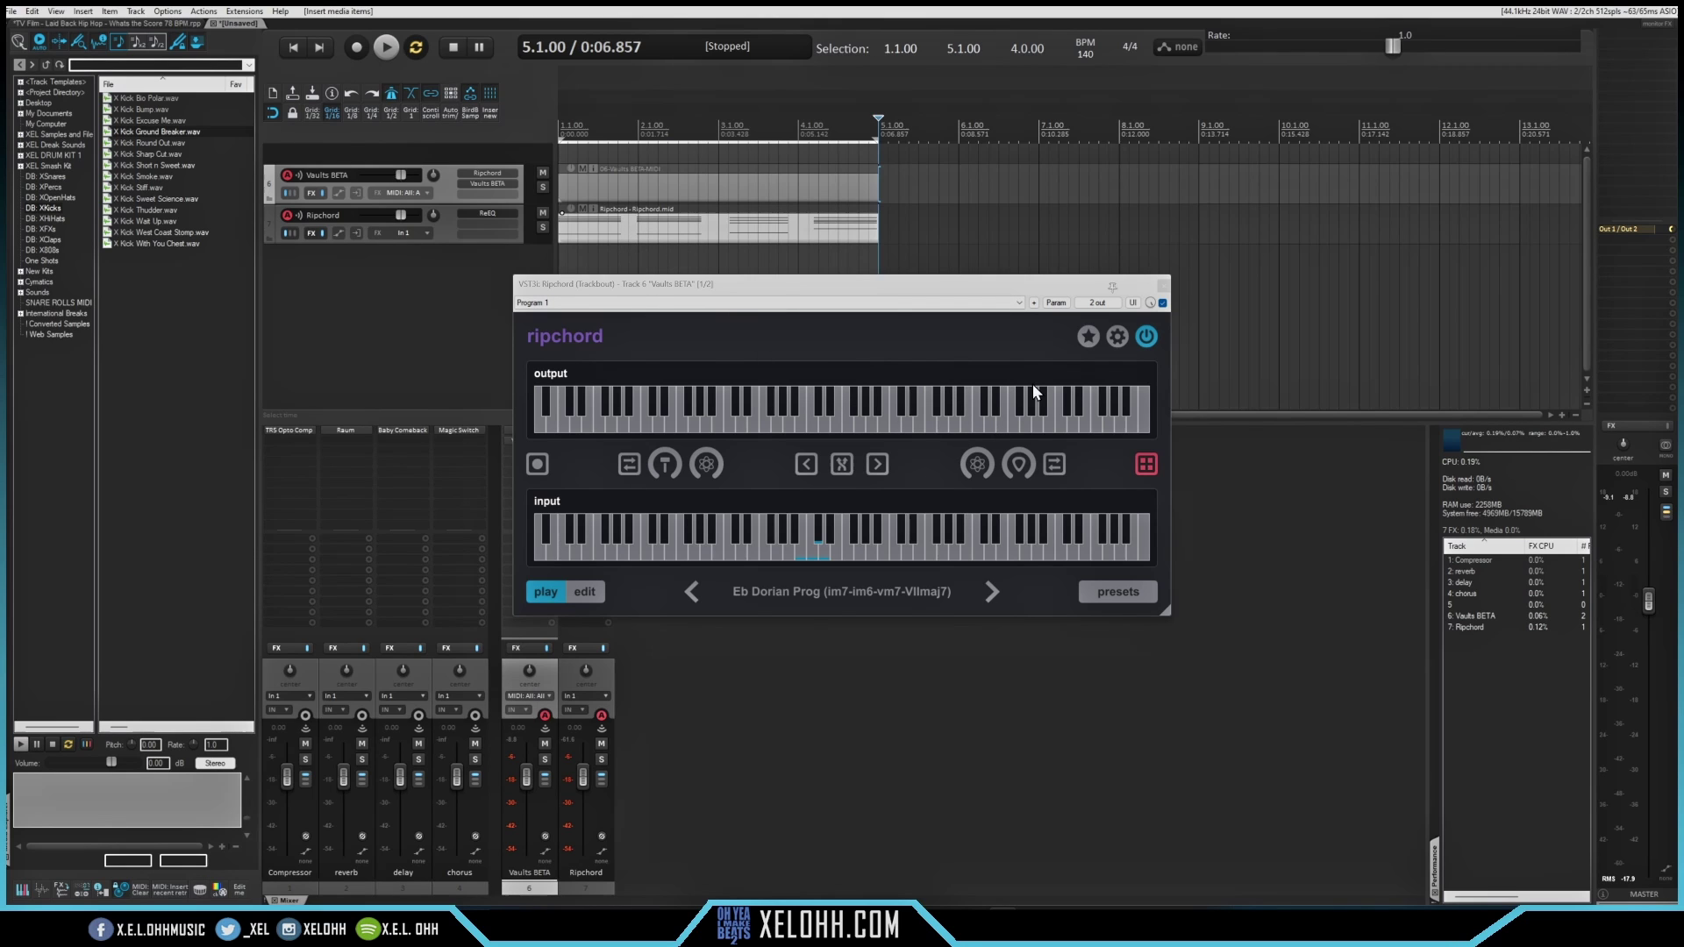
{"action": "left_click", "coordinate": [631, 235]}
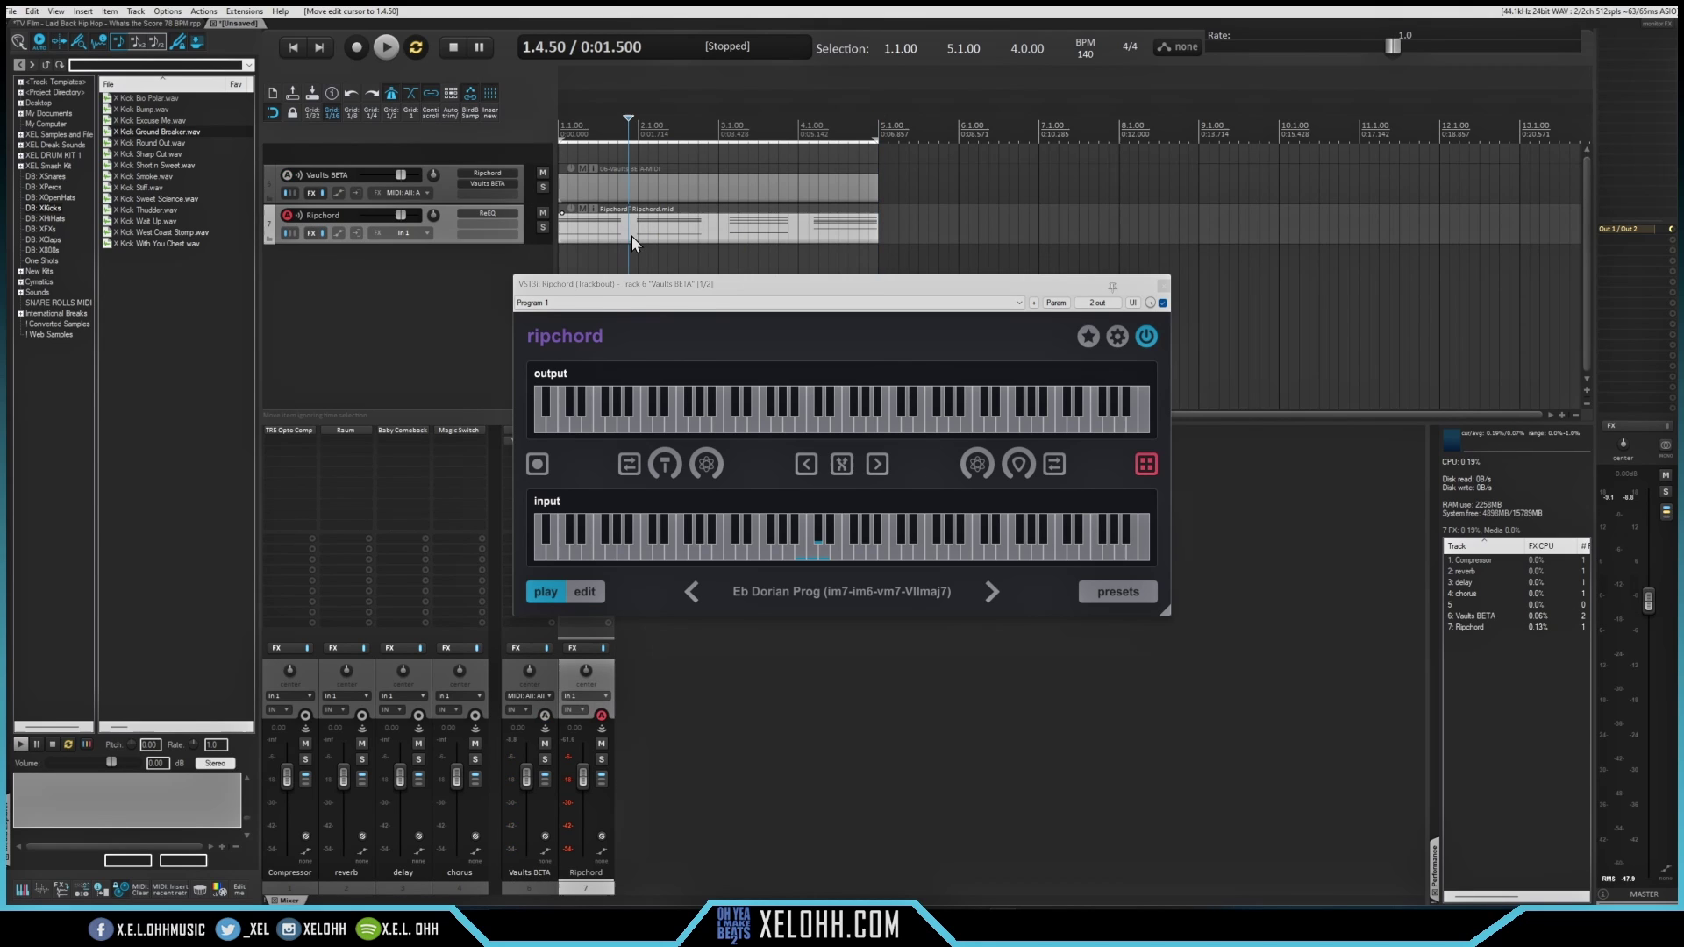
{"action": "left_click", "coordinate": [445, 228]}
{"action": "key", "text": "Delete"}
{"action": "left_click", "coordinate": [821, 491]}
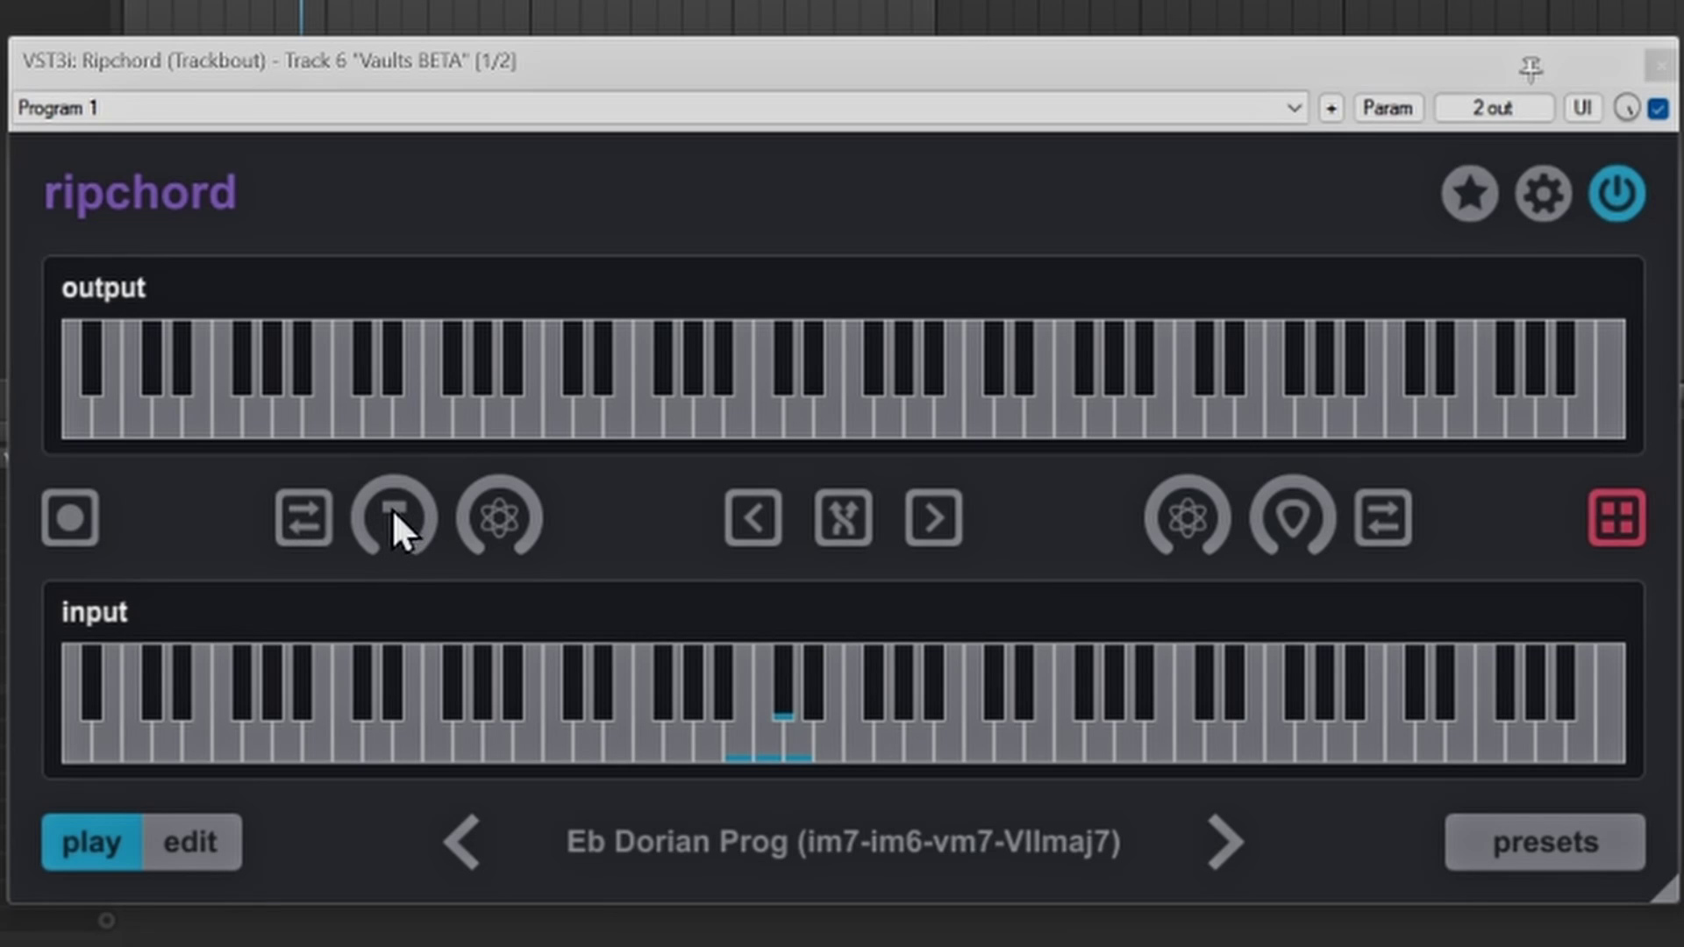
{"action": "left_click_drag", "start_coordinate": [393, 525], "coordinate": [391, 498]}
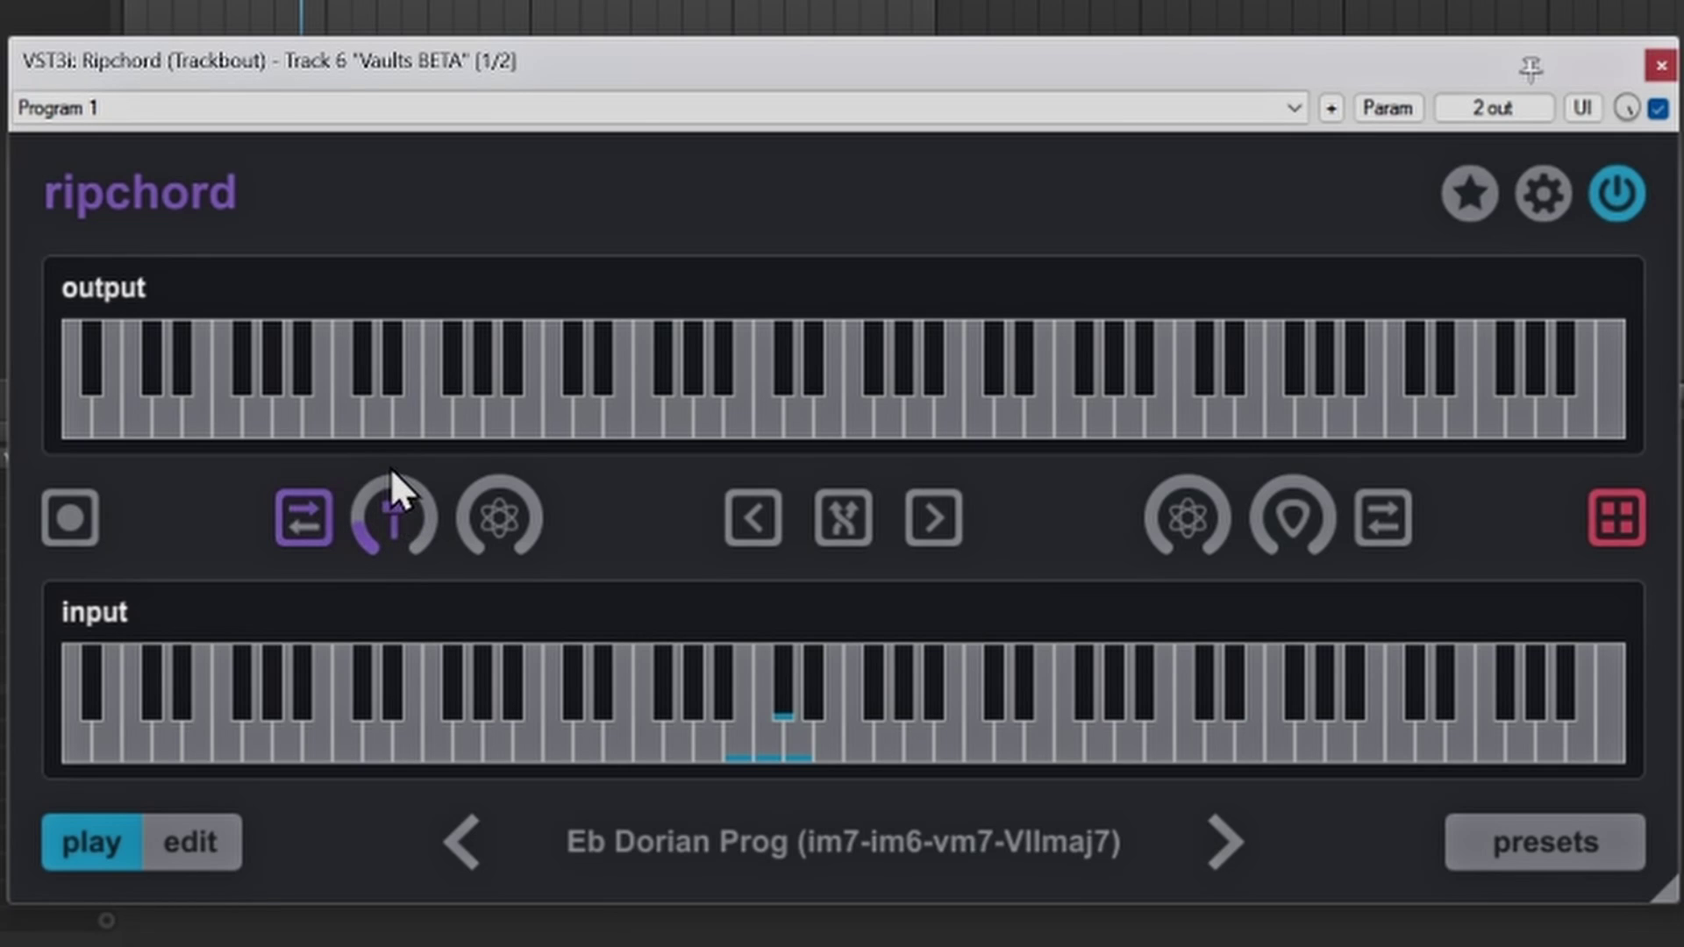
{"action": "left_click", "coordinate": [744, 741]}
{"action": "left_click_drag", "start_coordinate": [406, 524], "coordinate": [414, 325]}
{"action": "left_click", "coordinate": [724, 734]}
{"action": "left_click", "coordinate": [762, 735]}
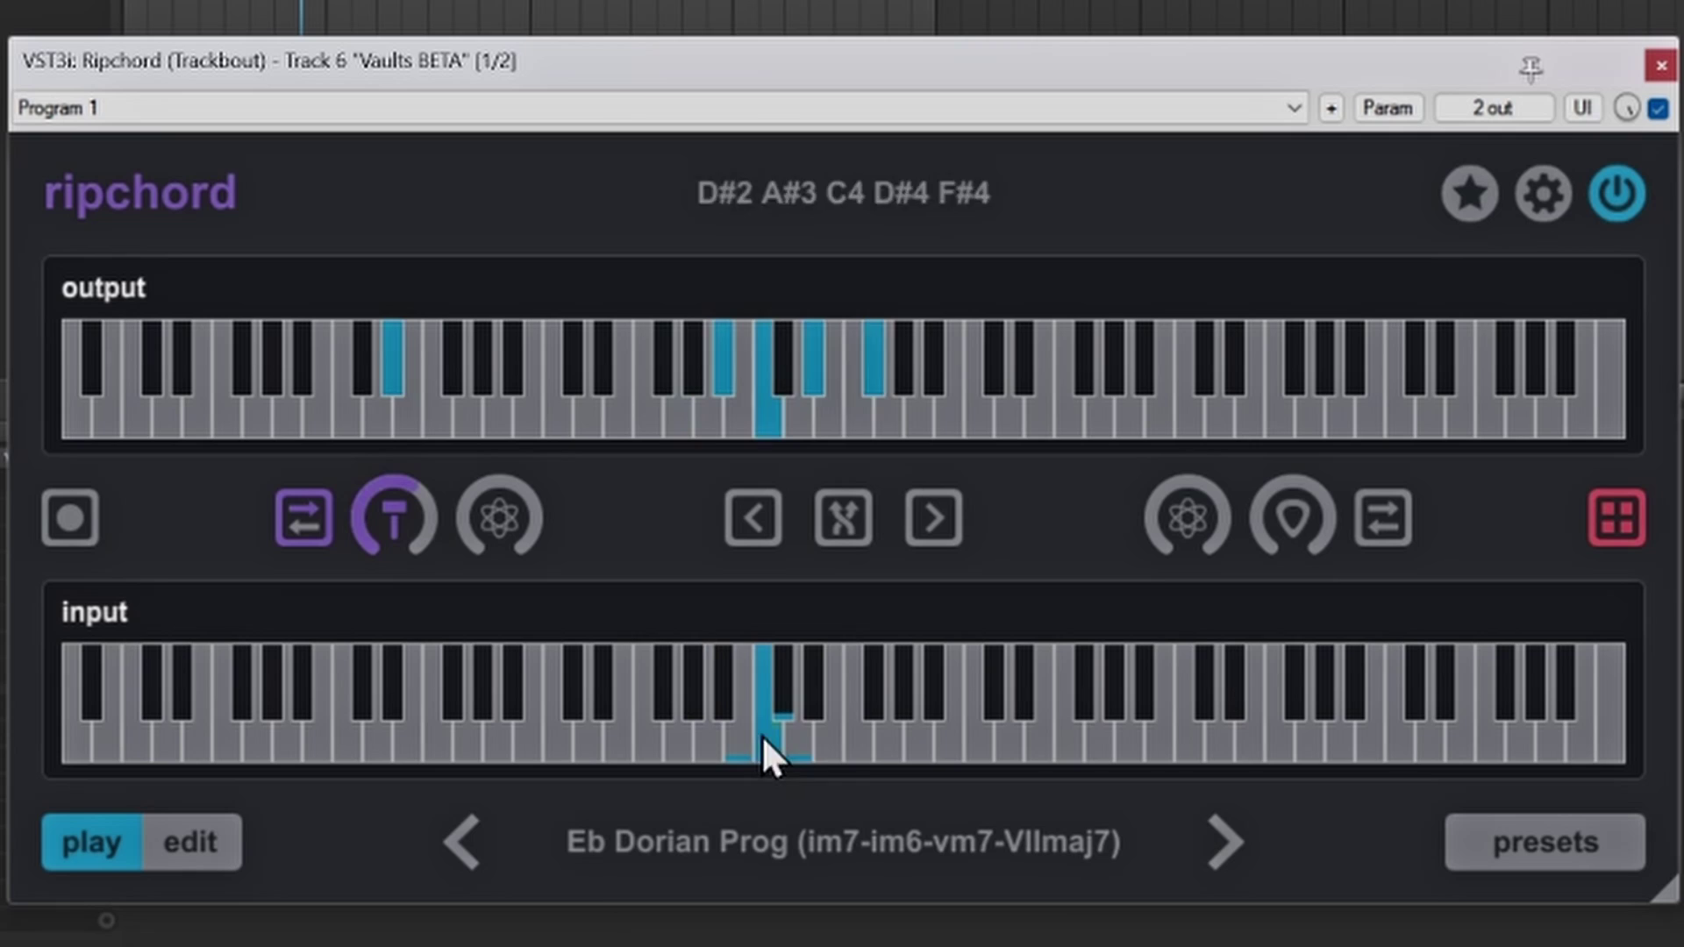
{"action": "left_click", "coordinate": [811, 735]}
{"action": "left_click", "coordinate": [784, 693]}
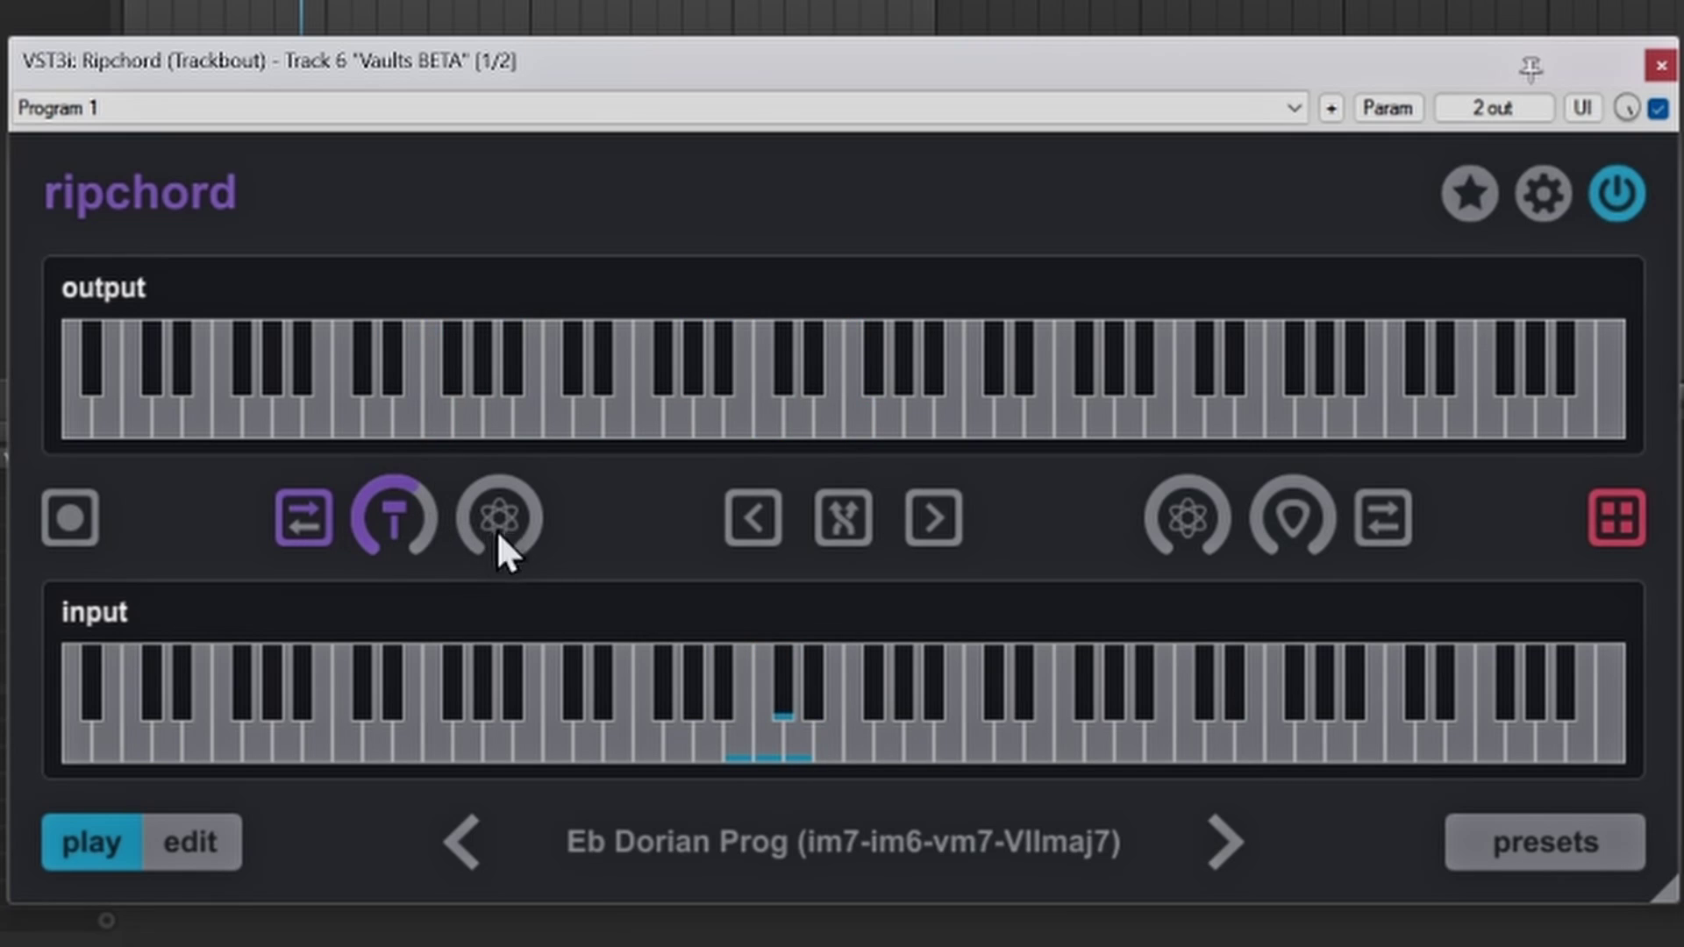
{"action": "left_click_drag", "start_coordinate": [495, 514], "coordinate": [495, 339]}
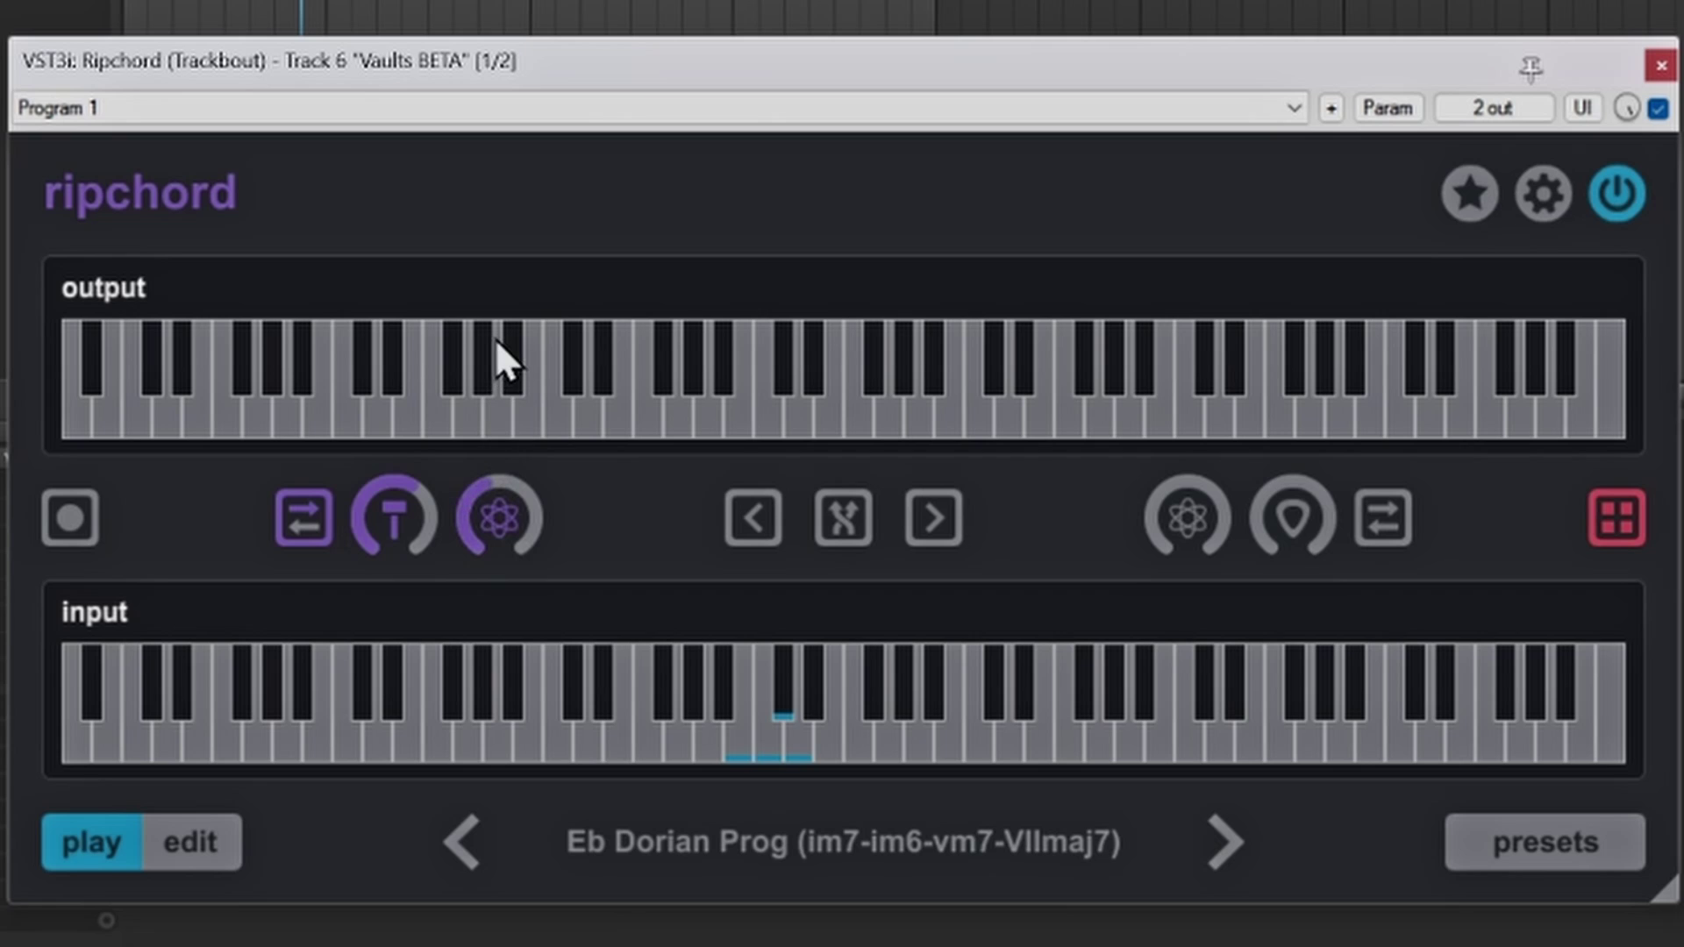
{"action": "left_click", "coordinate": [735, 735]}
{"action": "left_click", "coordinate": [740, 730]}
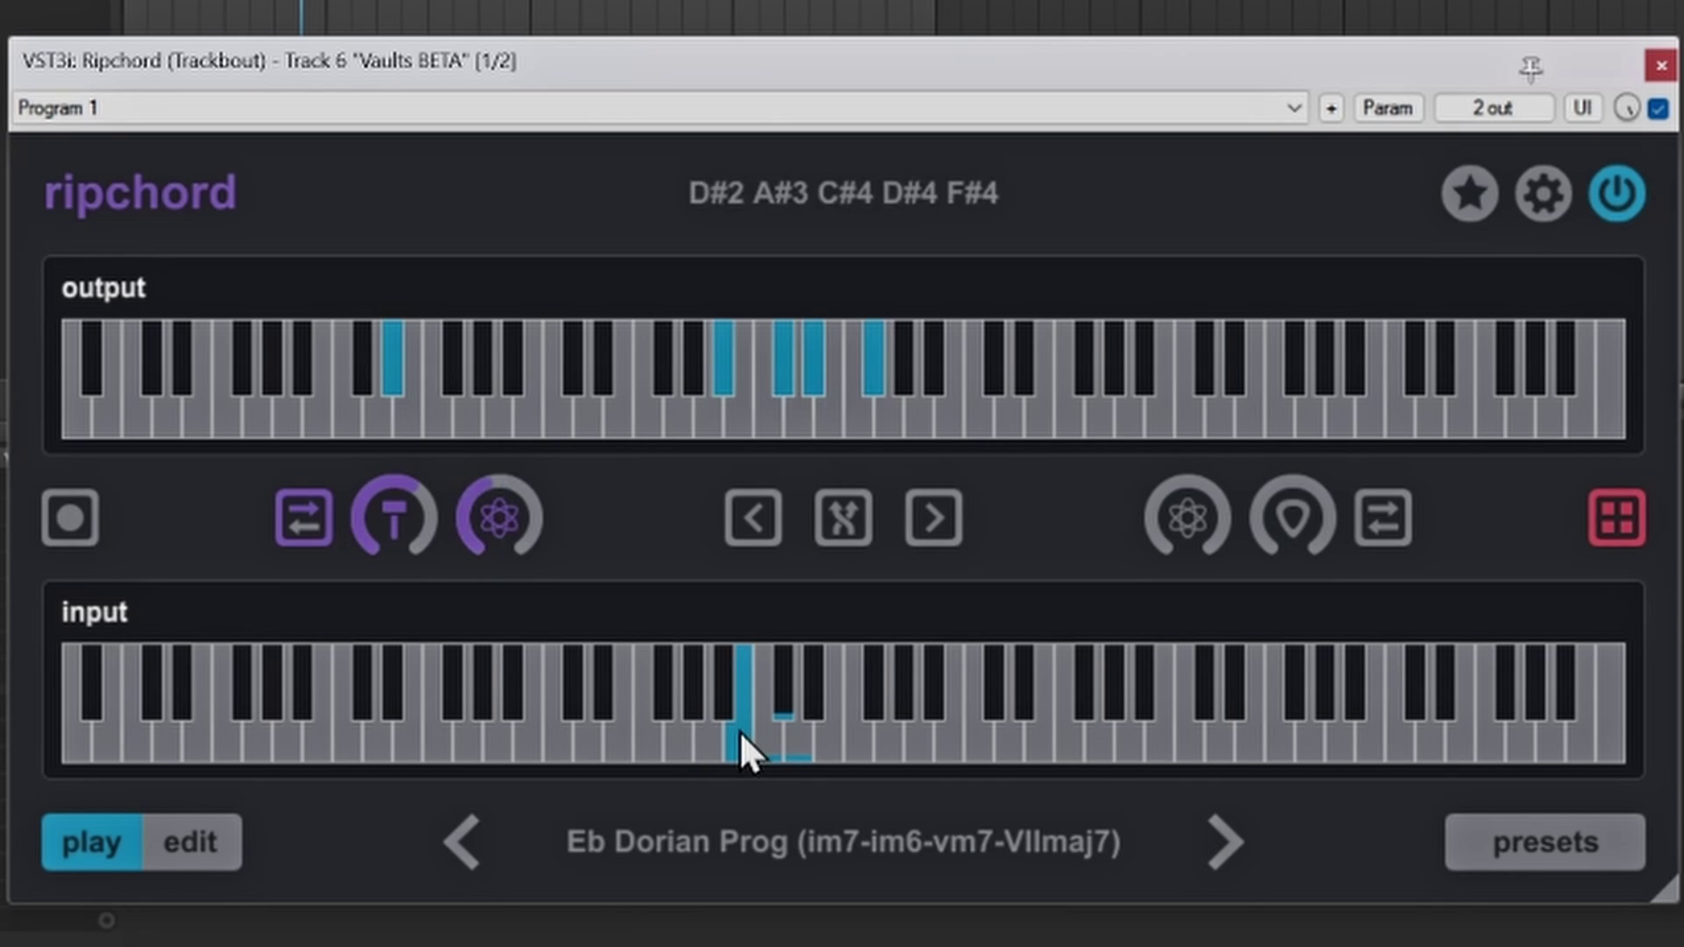
{"action": "left_click", "coordinate": [758, 729]}
{"action": "left_click", "coordinate": [783, 689]}
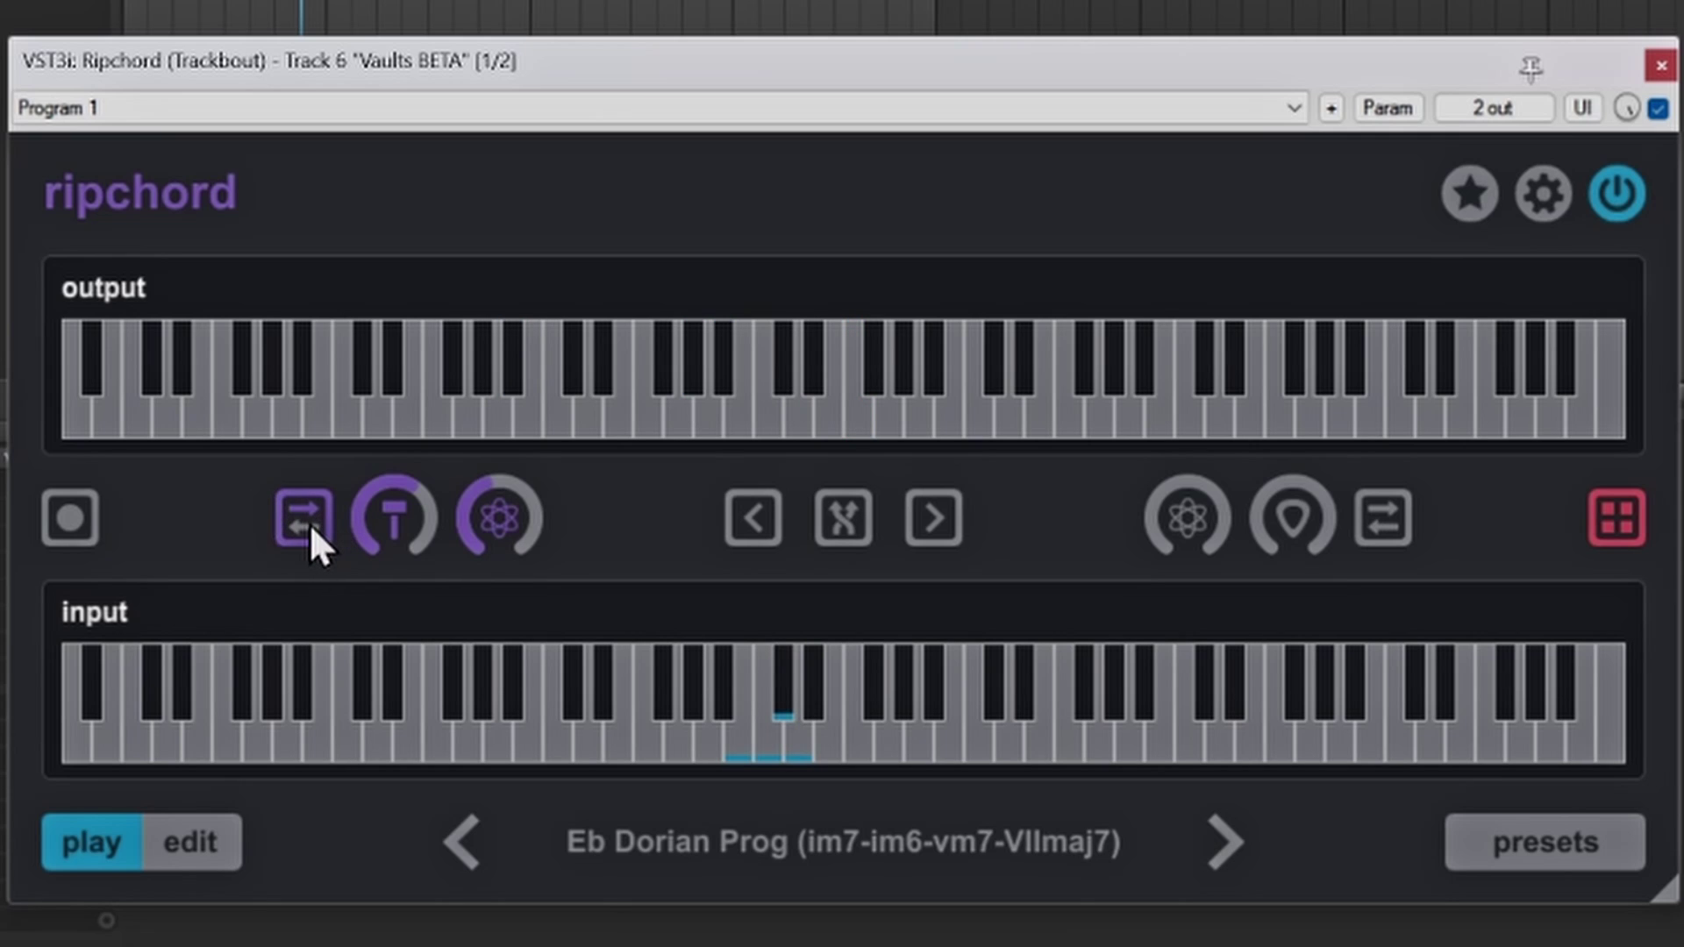
{"action": "left_click", "coordinate": [740, 735]}
{"action": "left_click", "coordinate": [739, 741]}
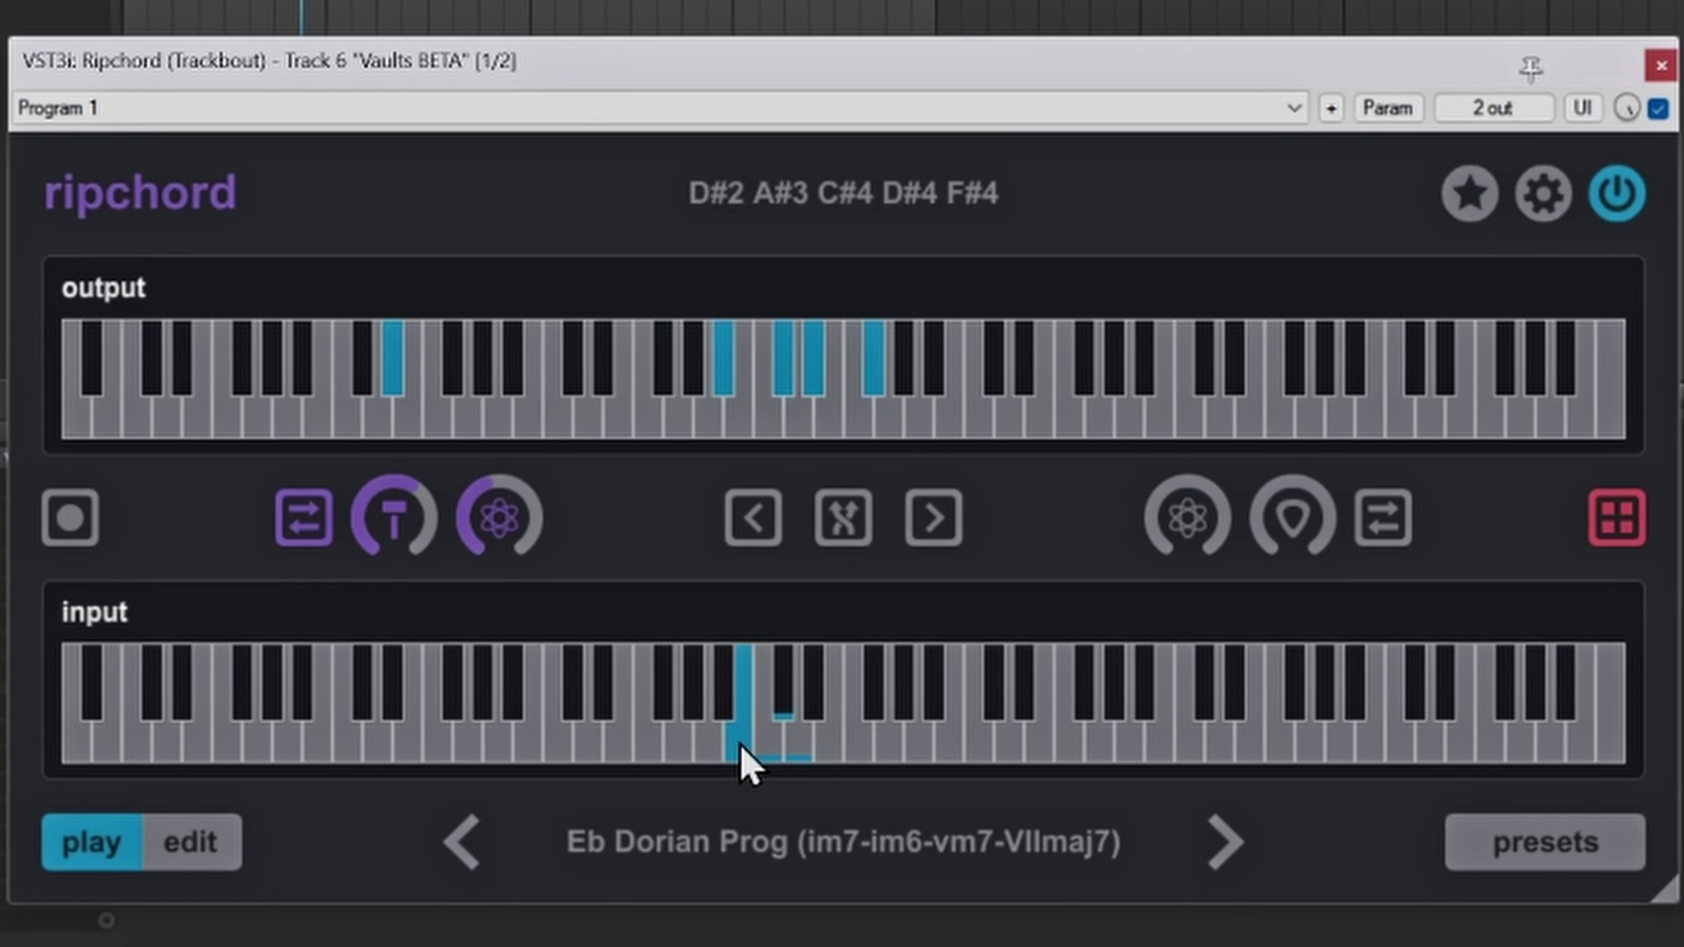
{"action": "left_click_drag", "start_coordinate": [740, 743], "coordinate": [739, 744]}
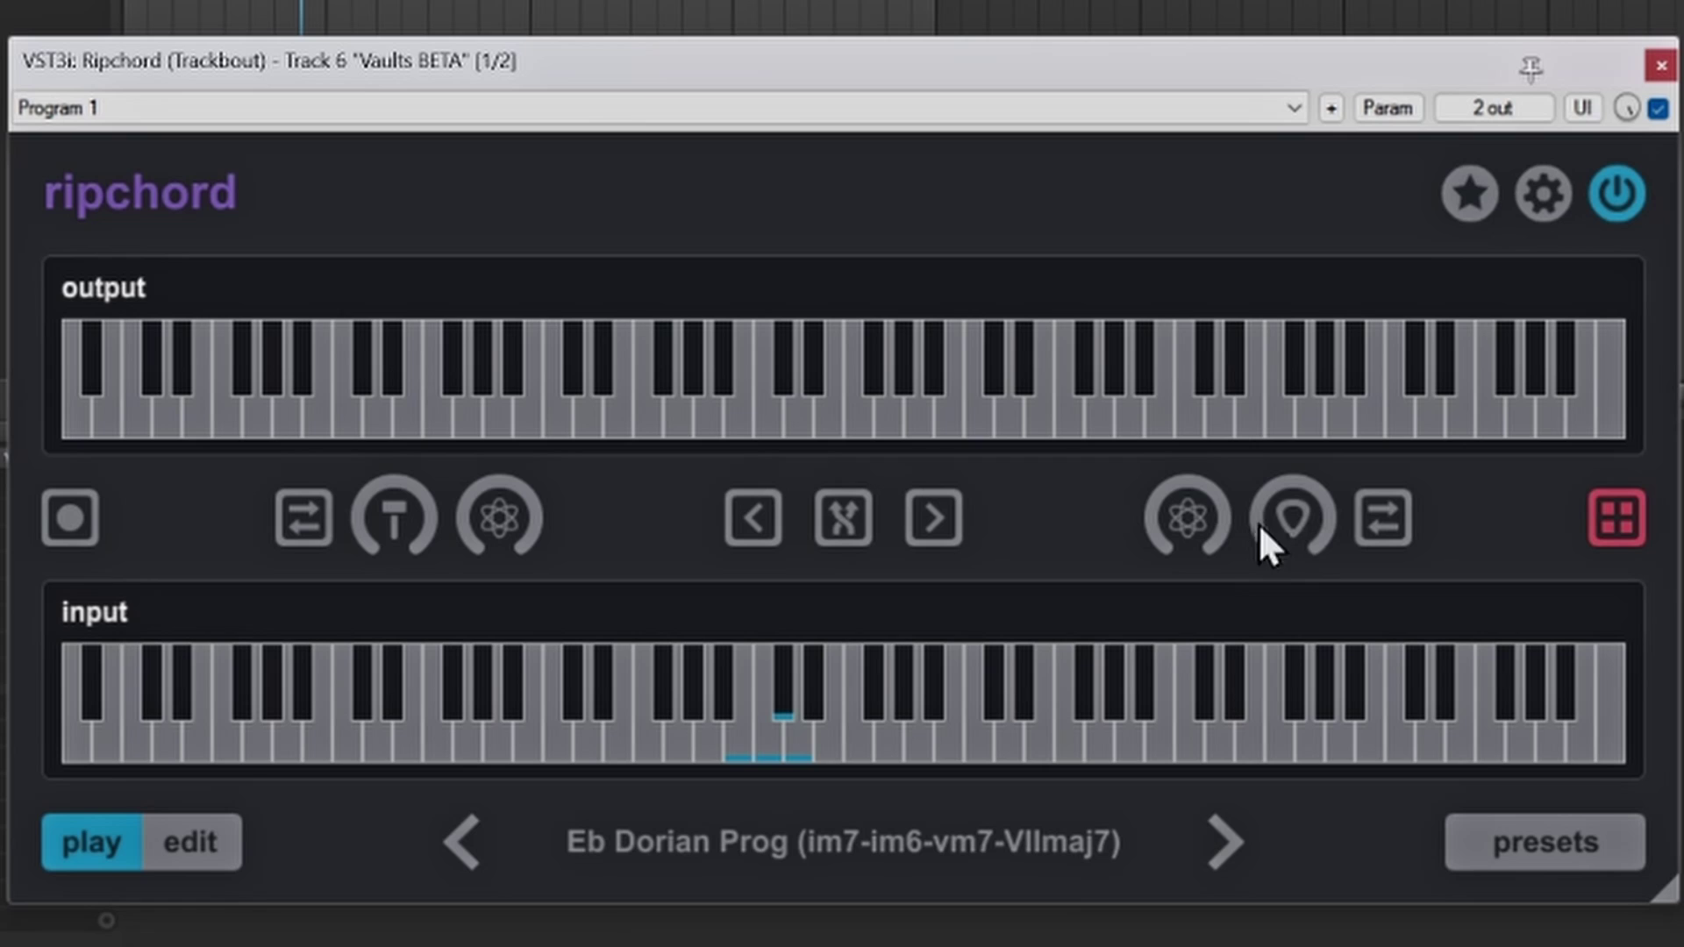
{"action": "left_click_drag", "start_coordinate": [1299, 529], "coordinate": [1292, 500]}
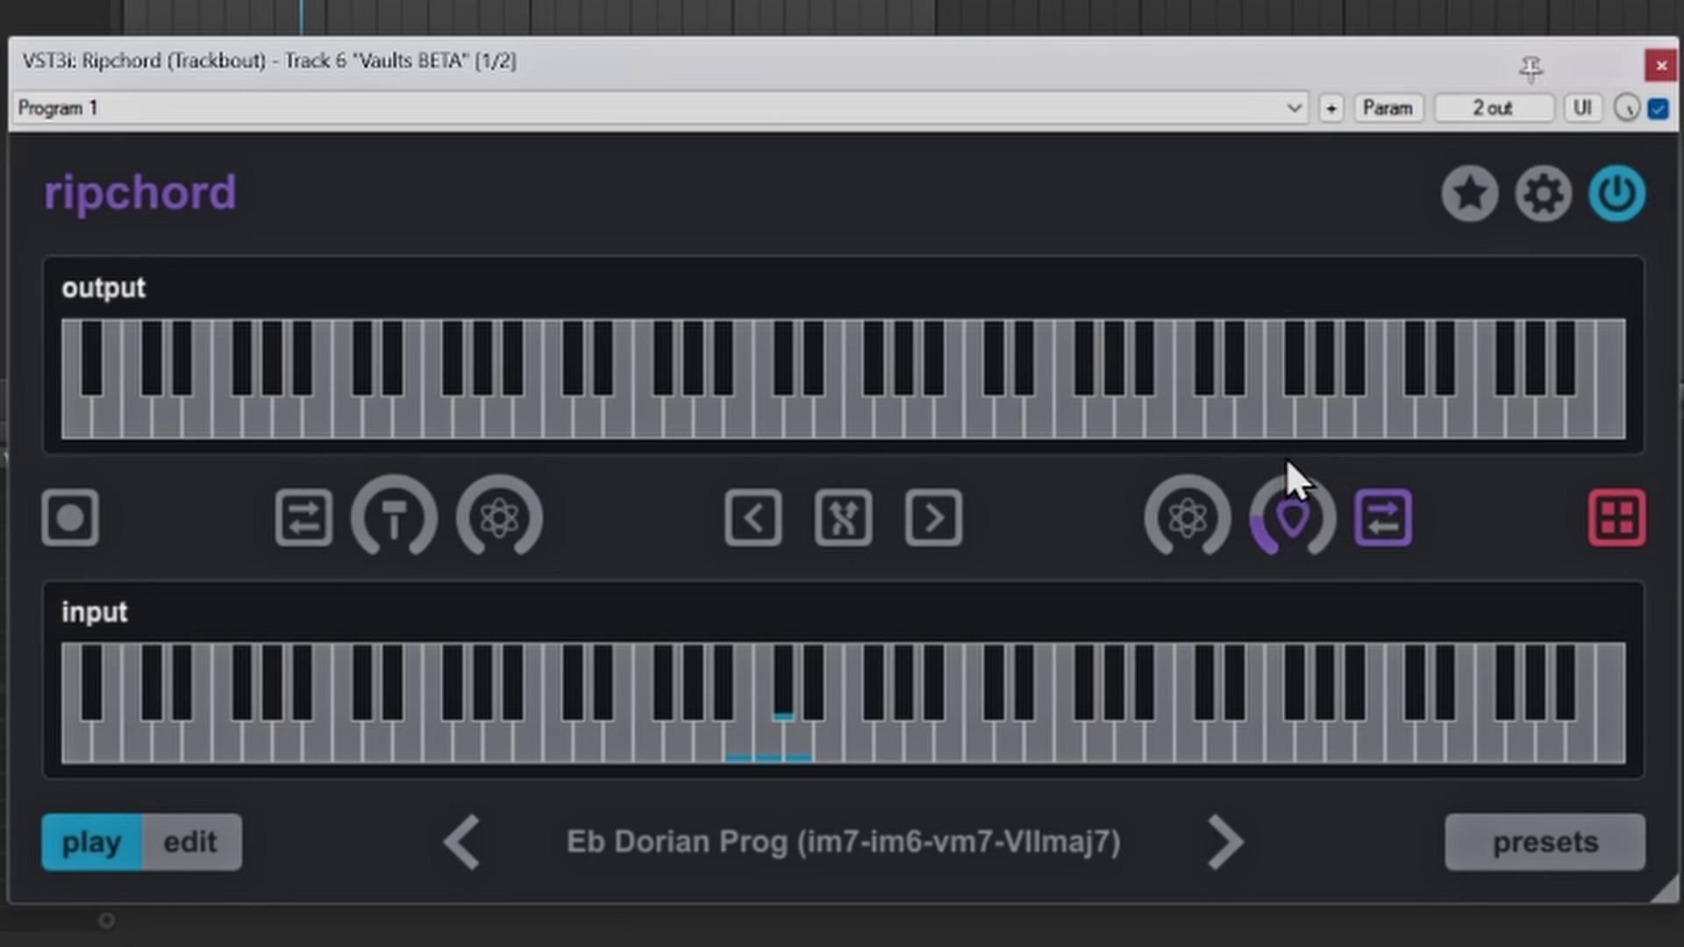
{"action": "left_click_drag", "start_coordinate": [1186, 449], "coordinate": [1155, 423]}
{"action": "left_click", "coordinate": [740, 737]}
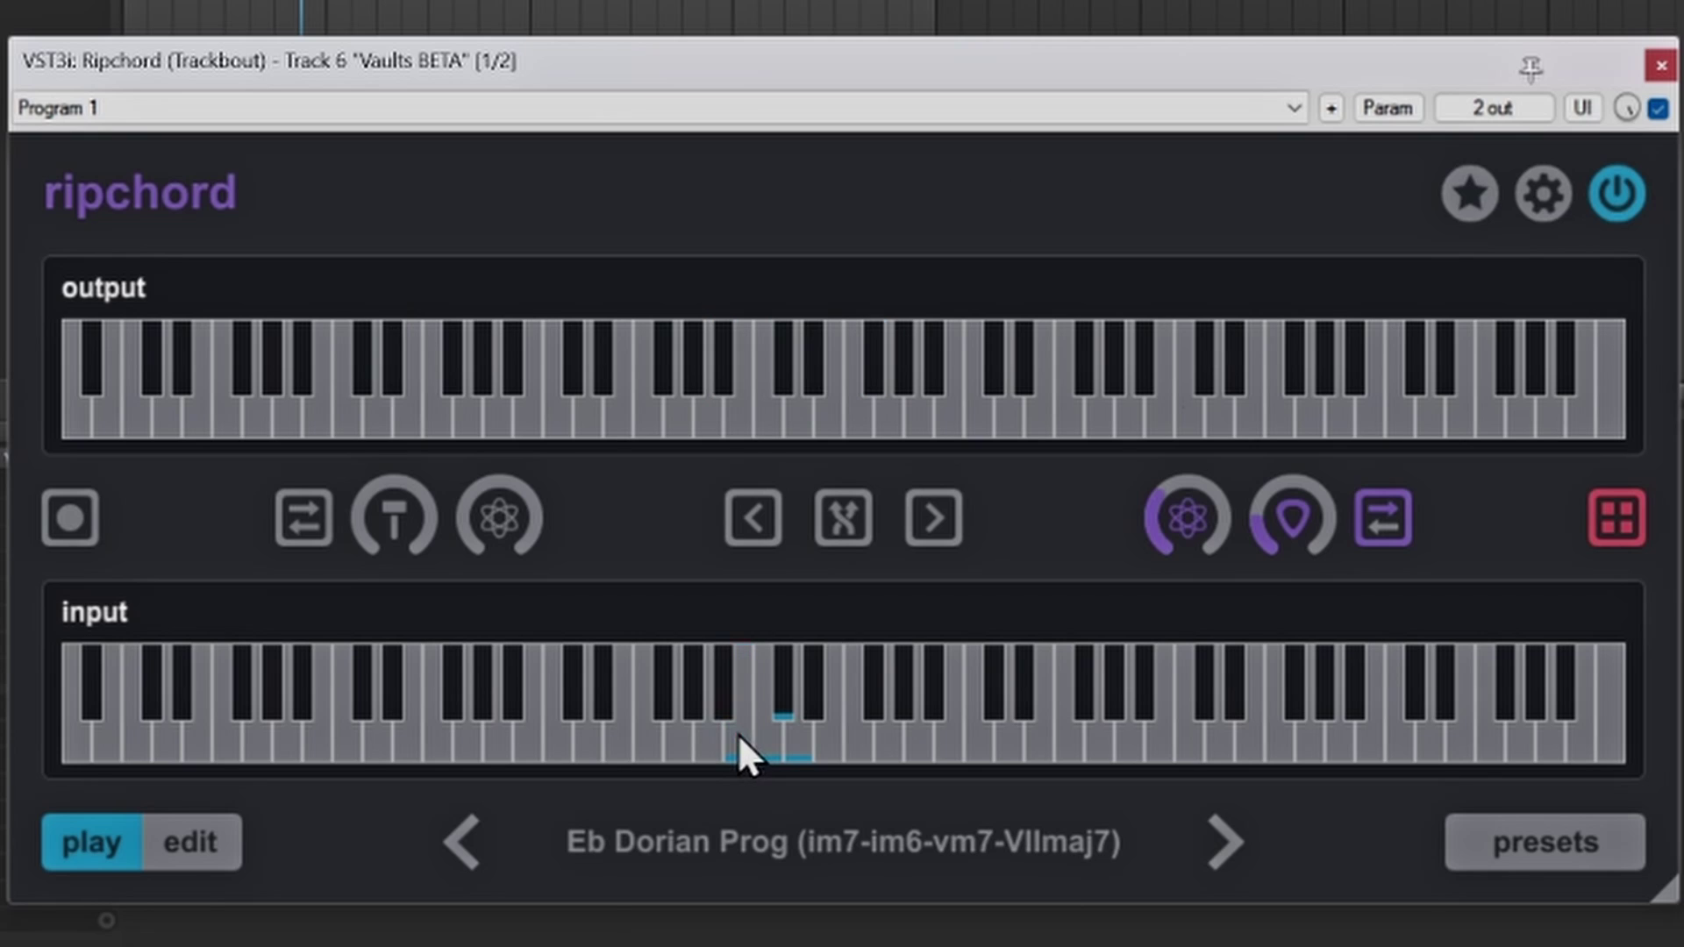
{"action": "left_click", "coordinate": [760, 735]}
{"action": "left_click", "coordinate": [741, 745]}
{"action": "left_click", "coordinate": [772, 734]}
{"action": "left_click", "coordinate": [798, 750]}
{"action": "left_click", "coordinate": [782, 707]}
{"action": "left_click", "coordinate": [736, 741]}
{"action": "left_click", "coordinate": [768, 744]}
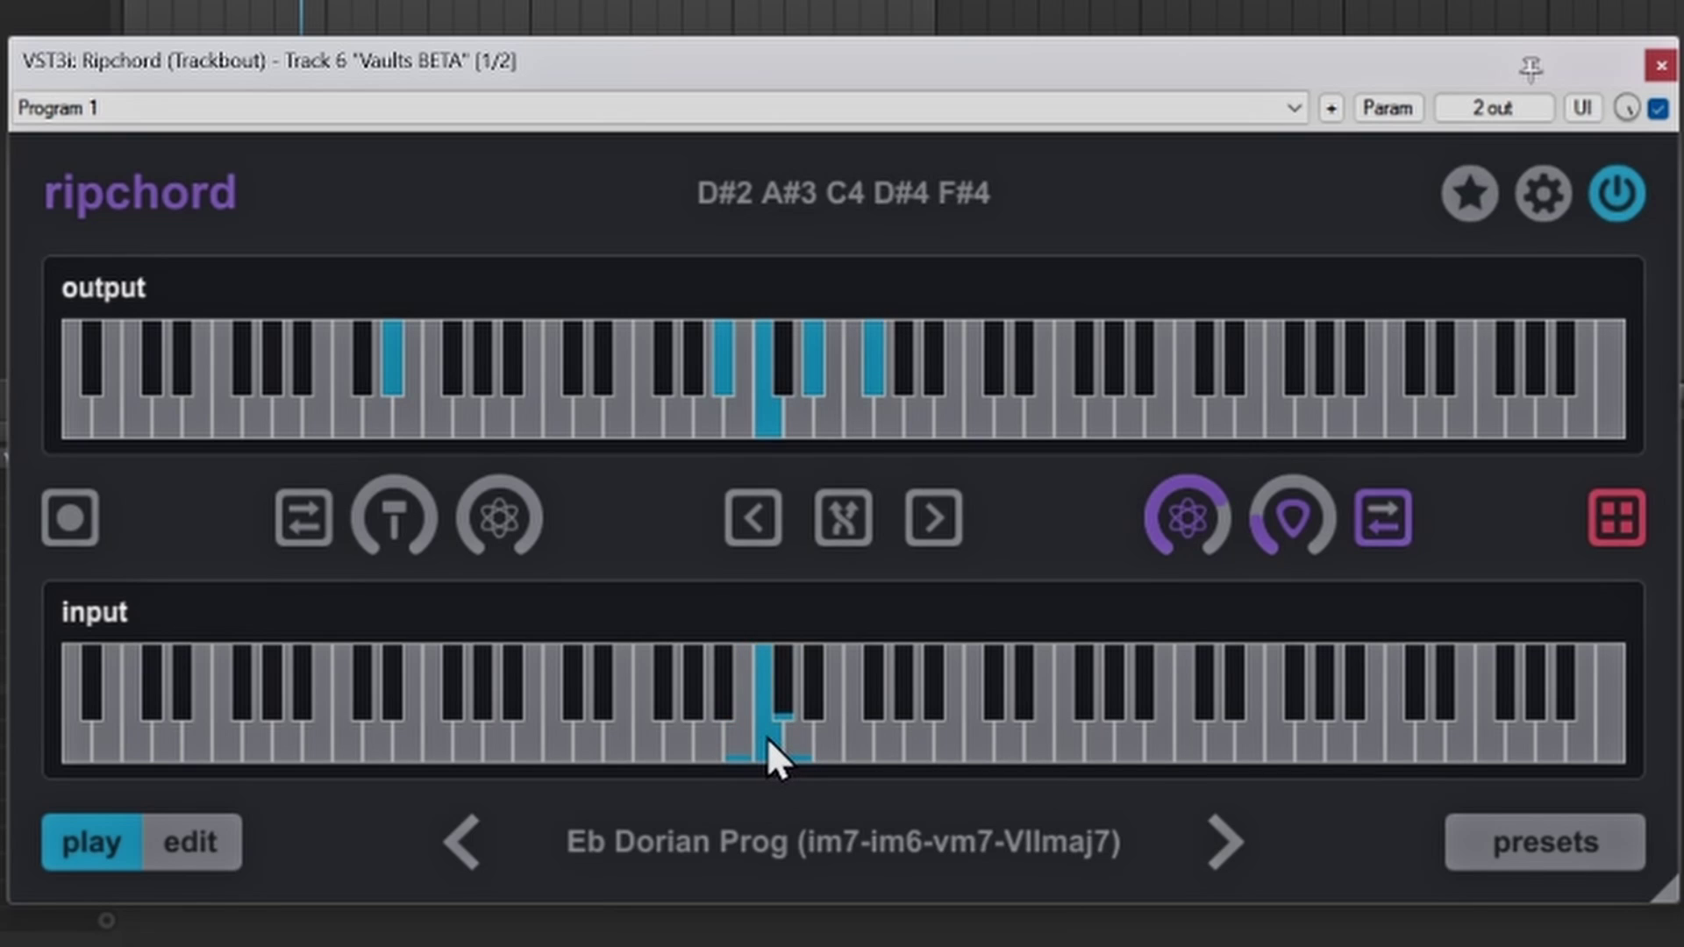
{"action": "left_click", "coordinate": [797, 737]}
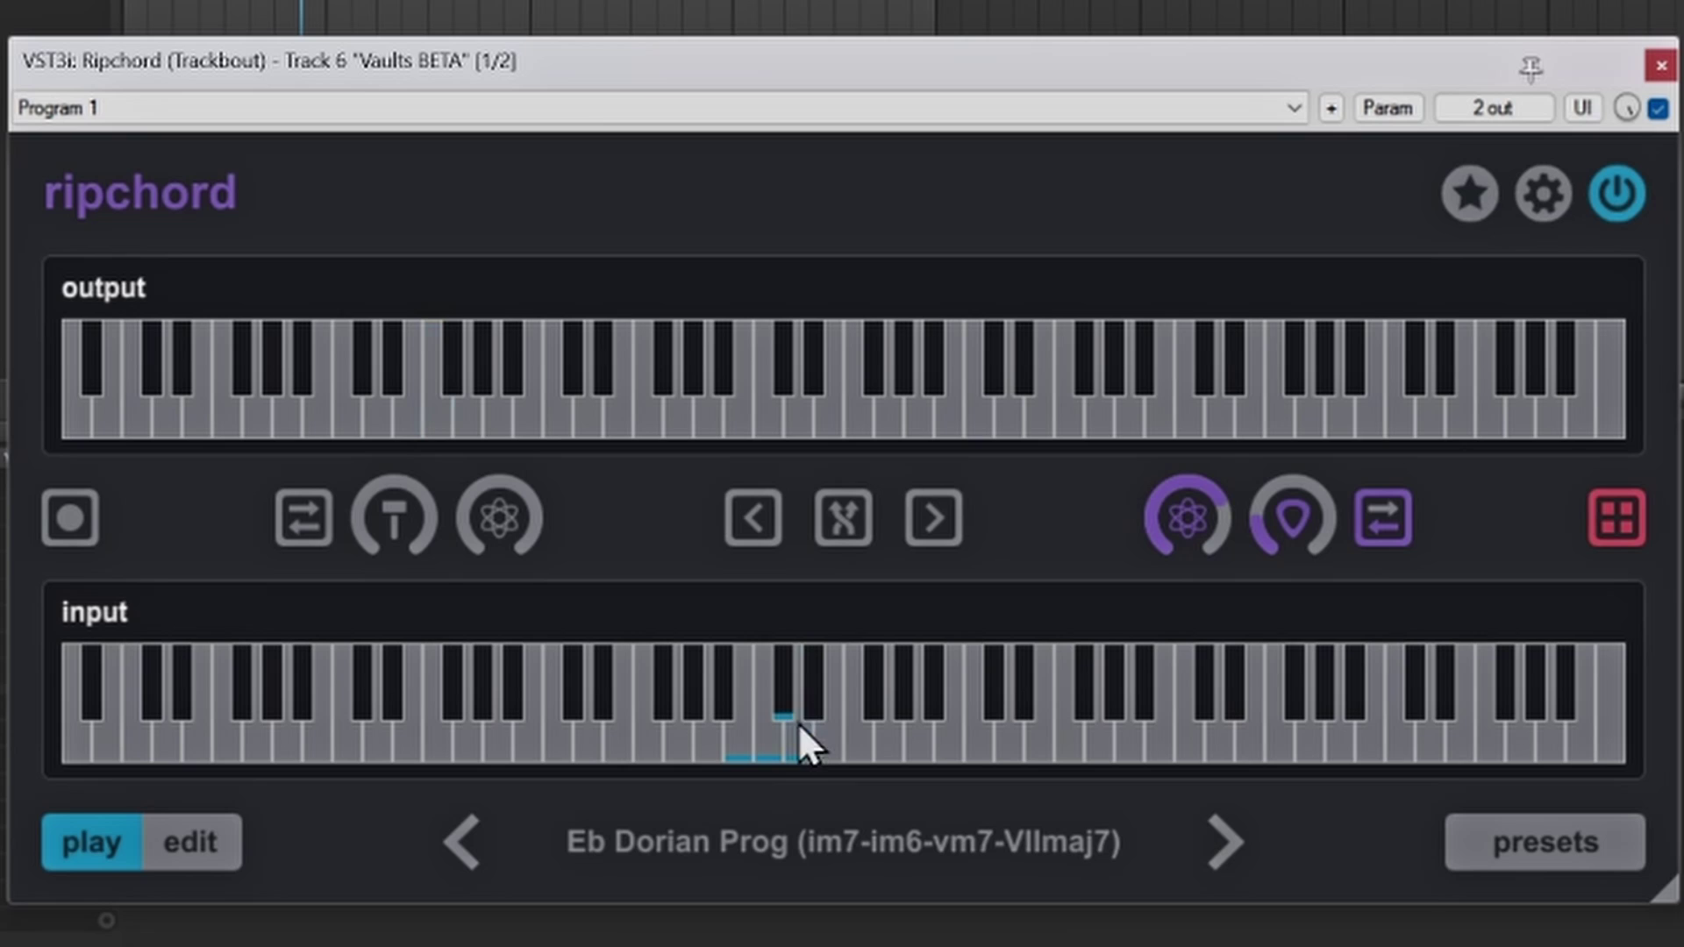
{"action": "left_click", "coordinate": [782, 697]}
{"action": "left_click", "coordinate": [742, 741]}
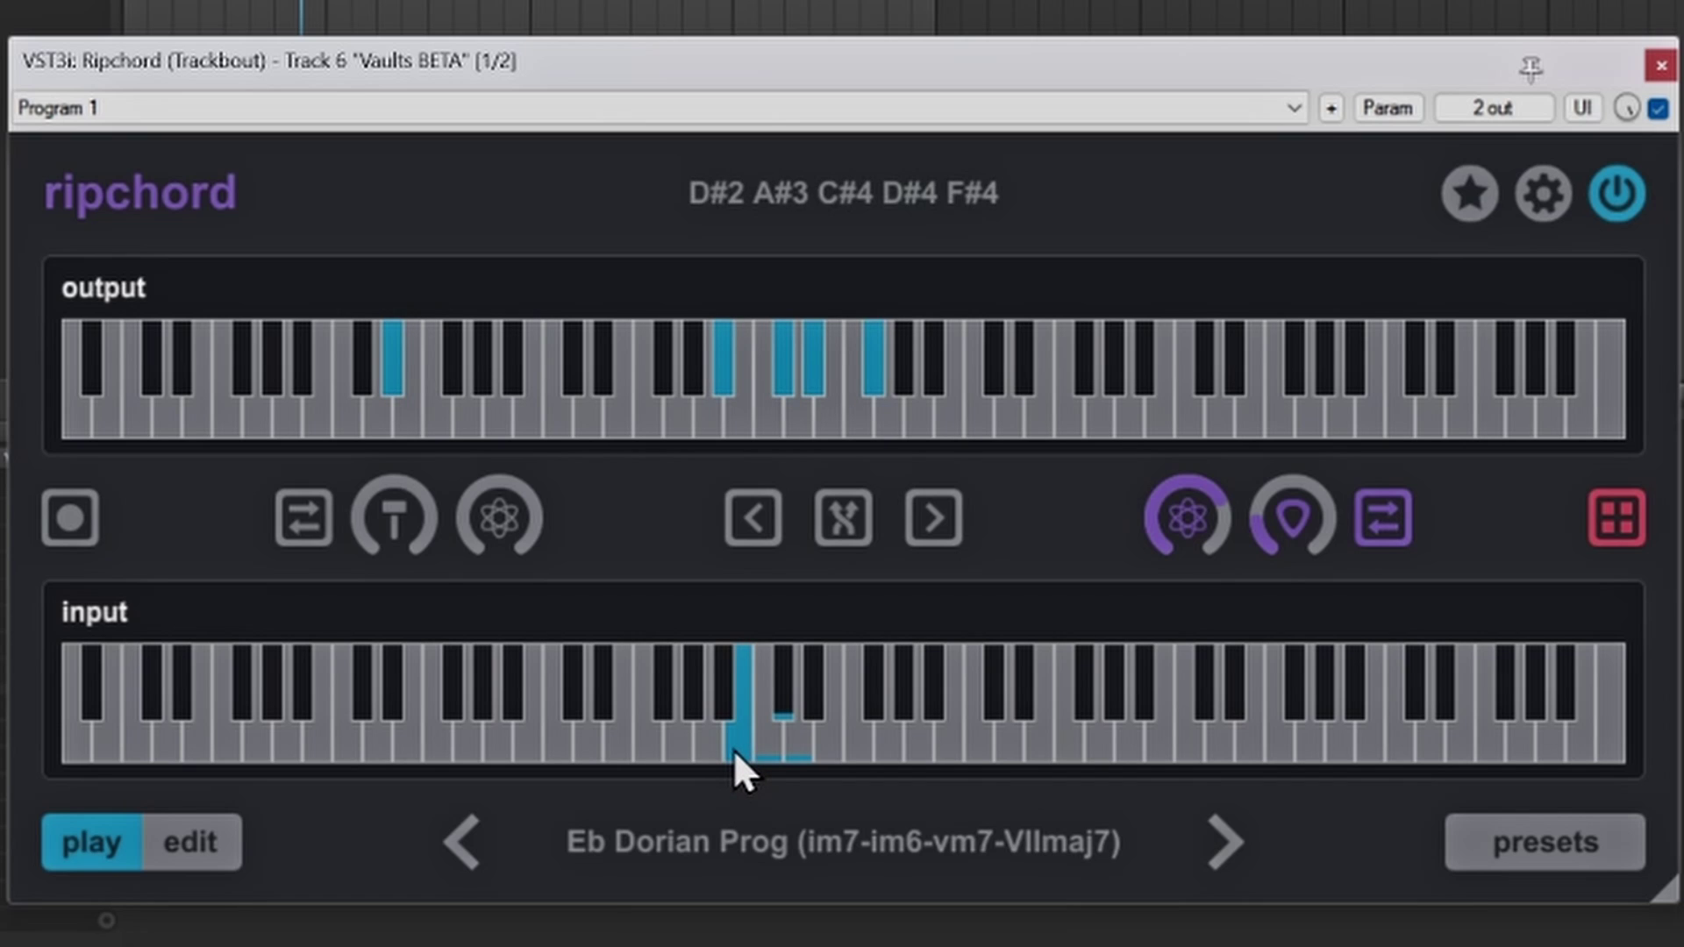
{"action": "left_click", "coordinate": [735, 751]}
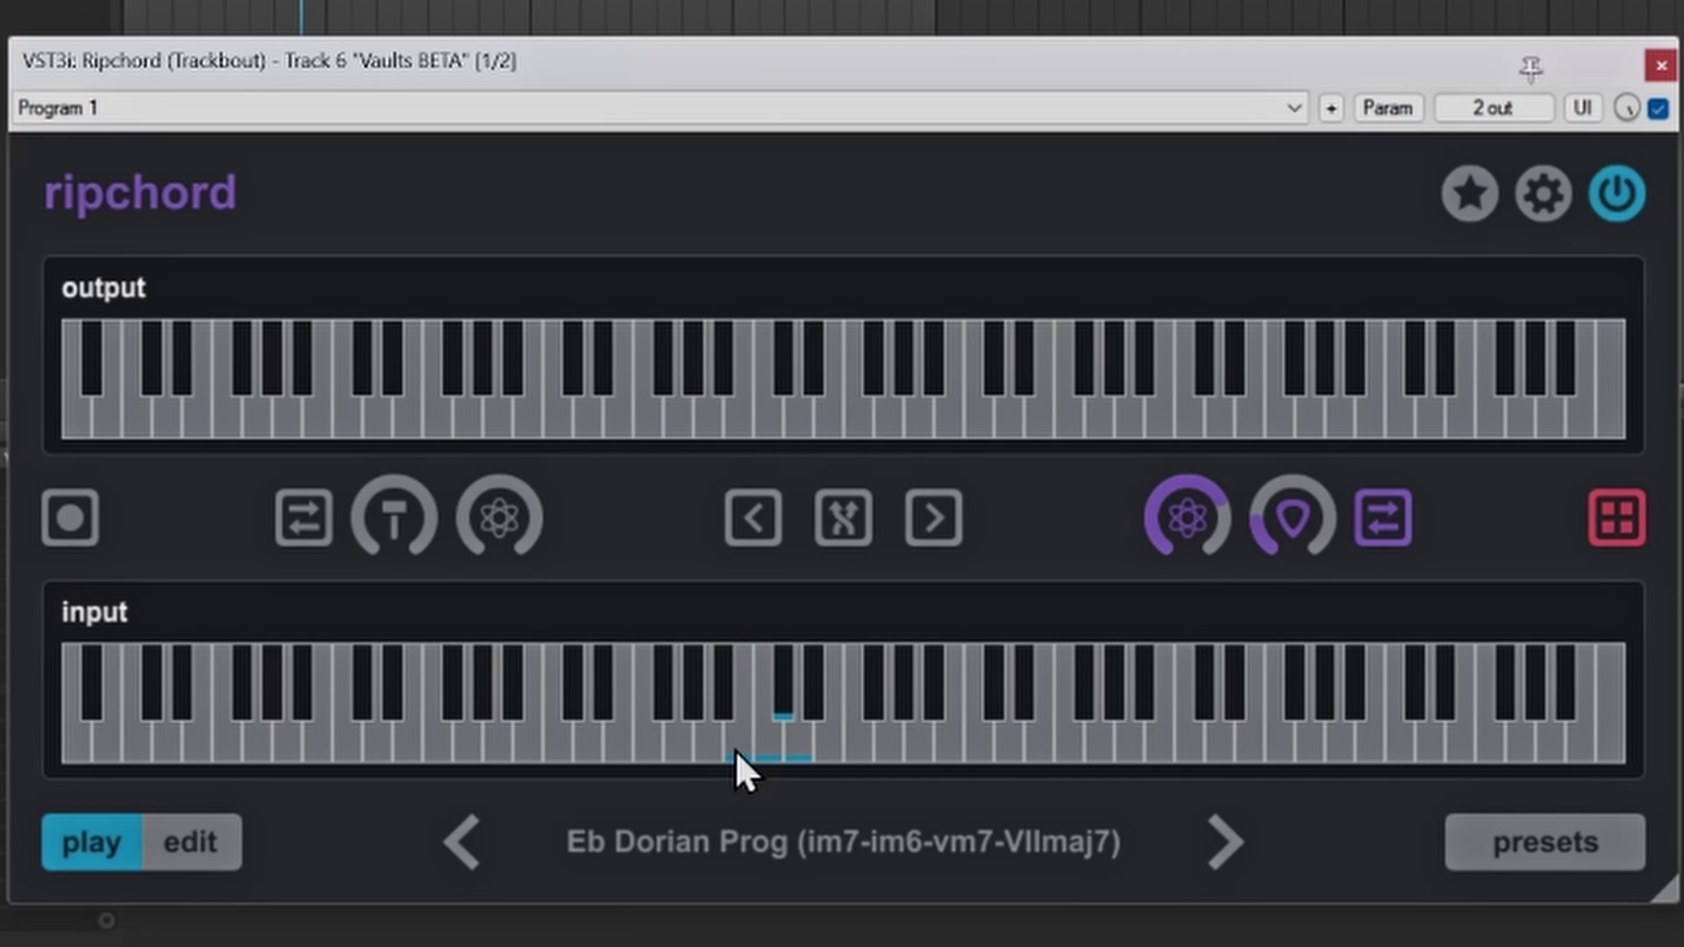
{"action": "left_click", "coordinate": [736, 749]}
{"action": "left_click", "coordinate": [735, 749]}
{"action": "left_click_drag", "start_coordinate": [1288, 513], "coordinate": [1359, 664]}
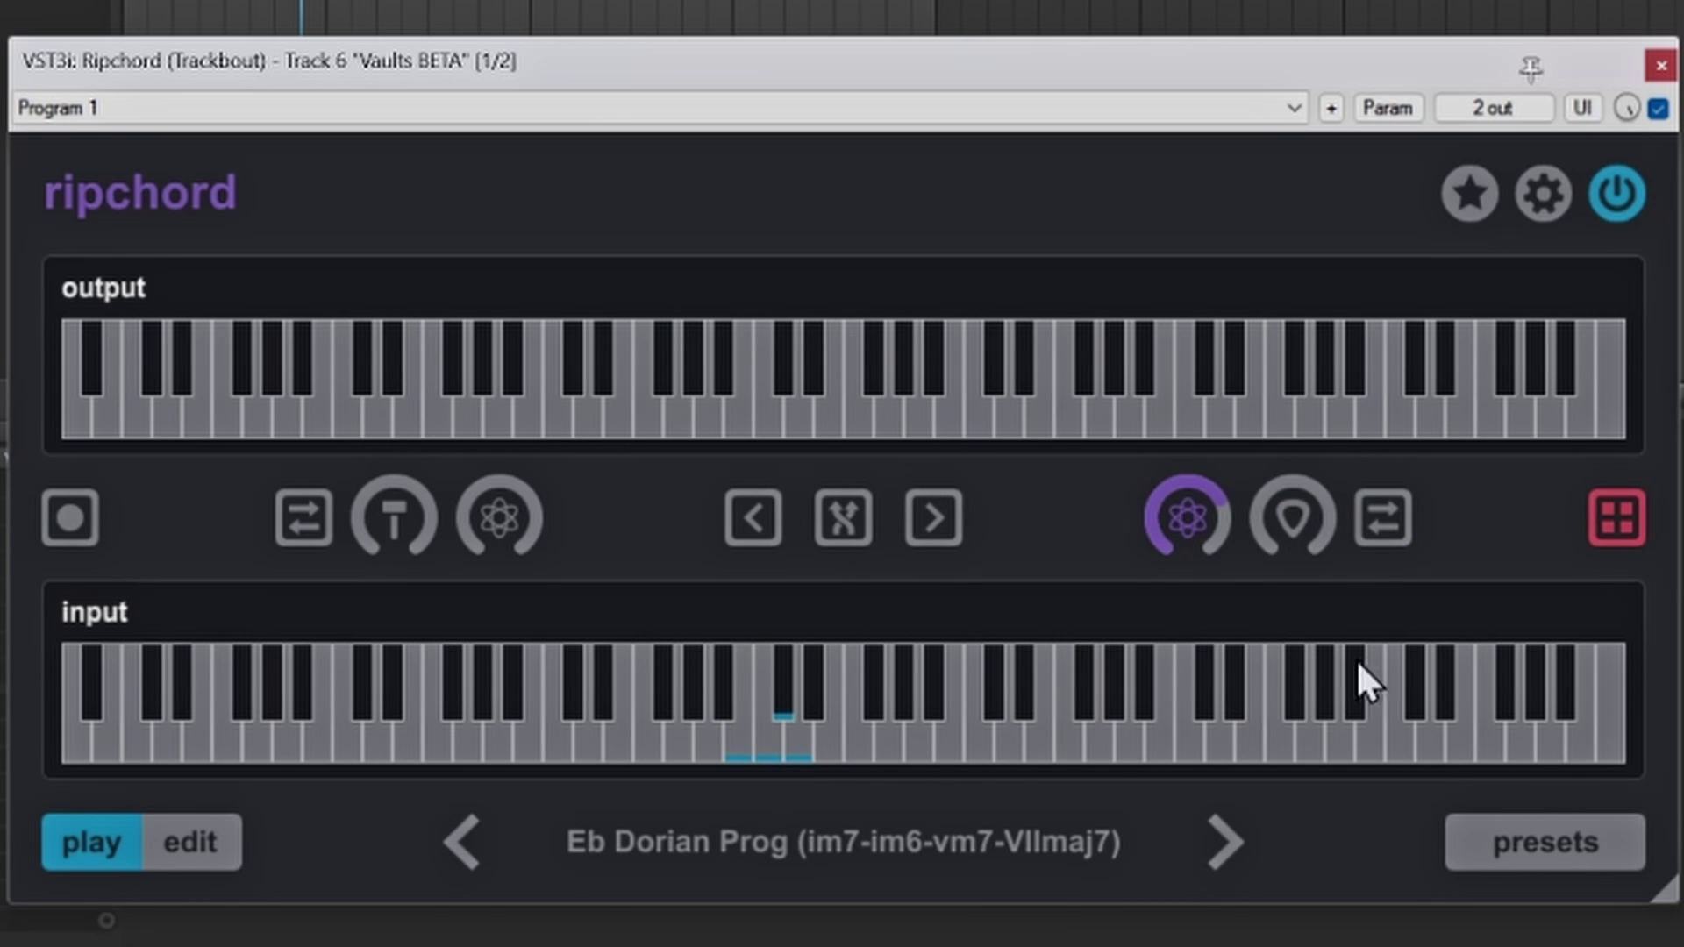
{"action": "left_click_drag", "start_coordinate": [1196, 514], "coordinate": [1196, 771]}
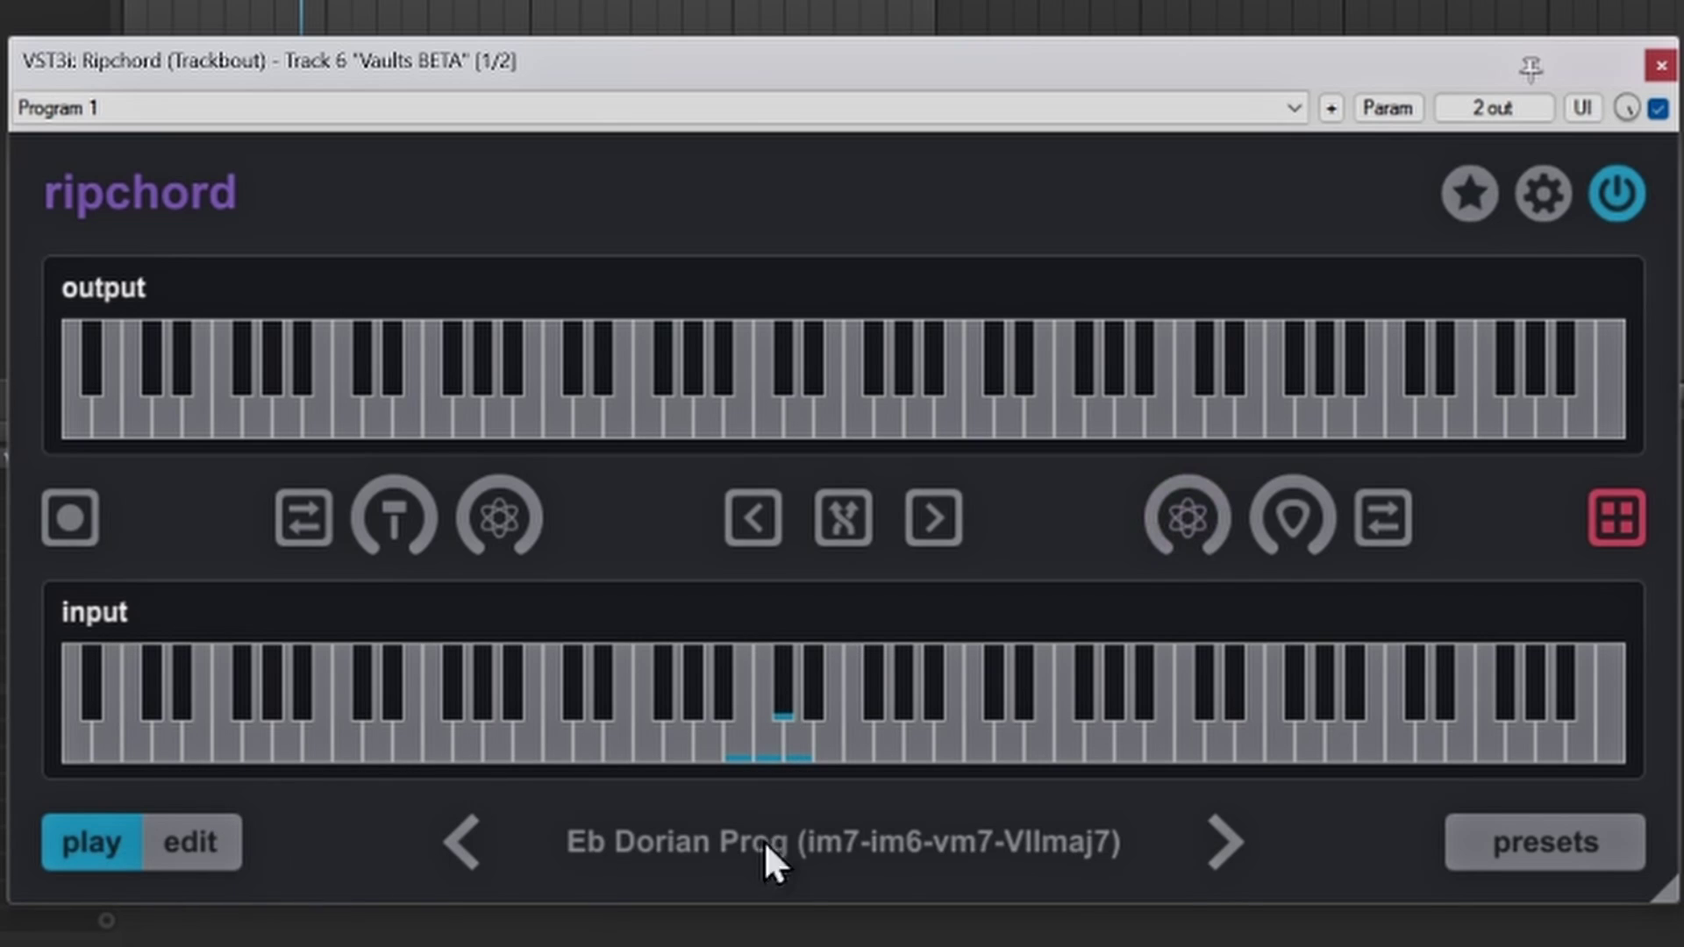
- Browse Ripchord's preset list, then return to the chord keyboards with Eb Dorian Prog still loaded
{"action": "left_click", "coordinate": [1576, 844]}
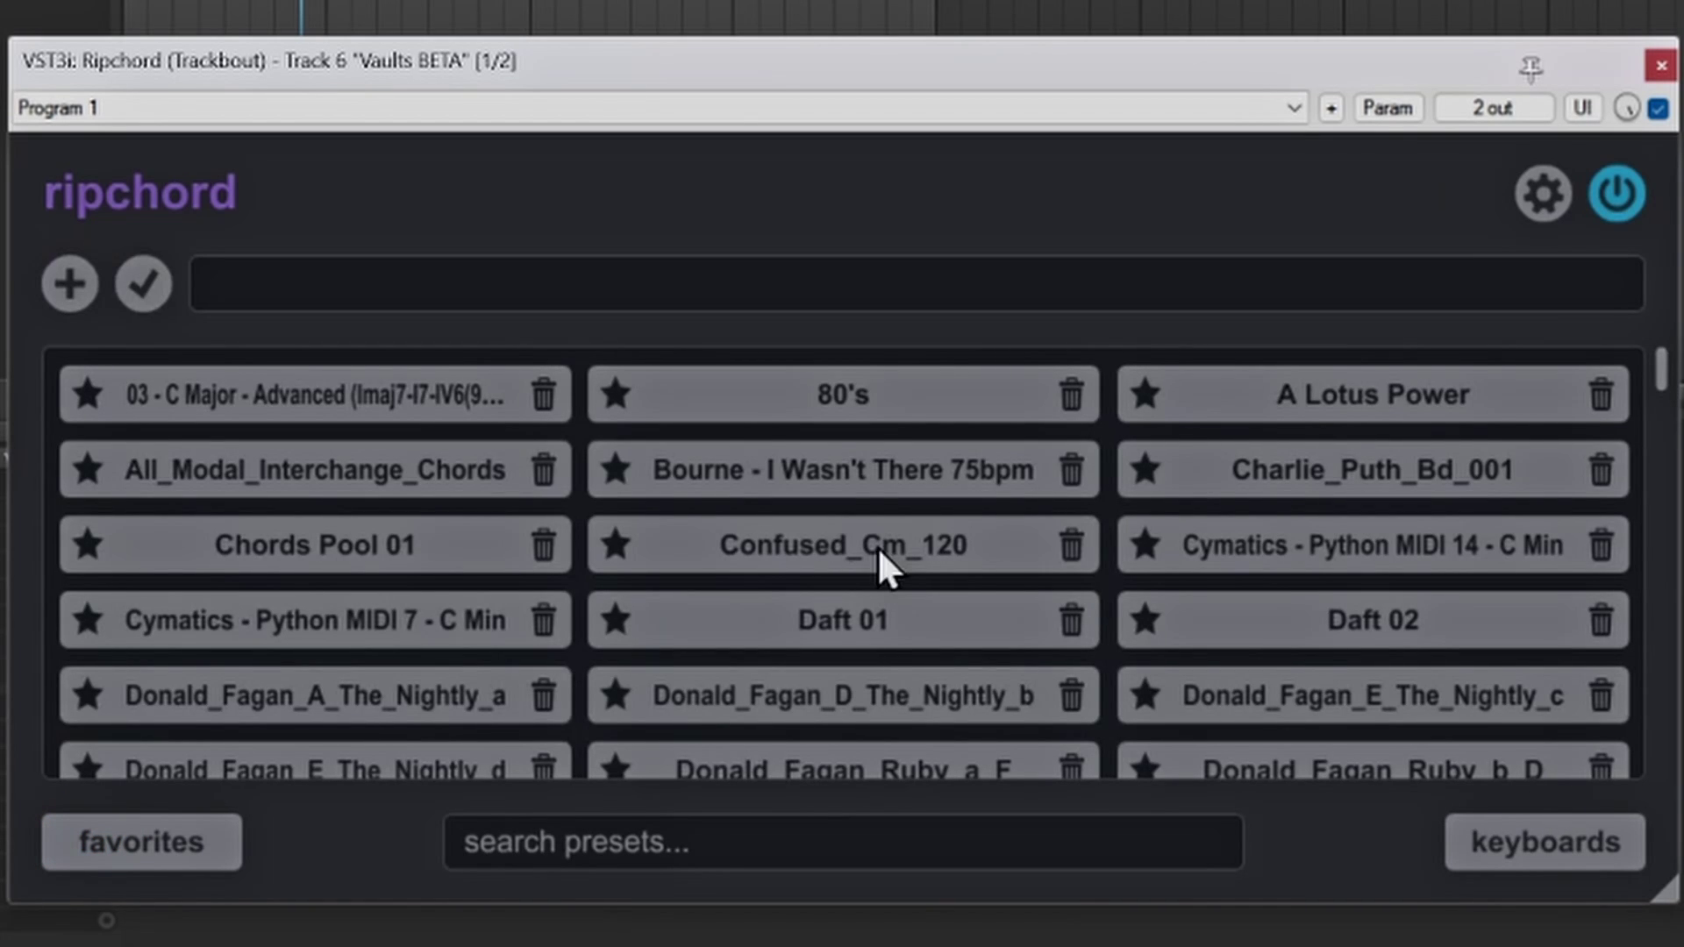
{"action": "scroll", "coordinate": [852, 463], "scroll_direction": "down", "scroll_amount": 15}
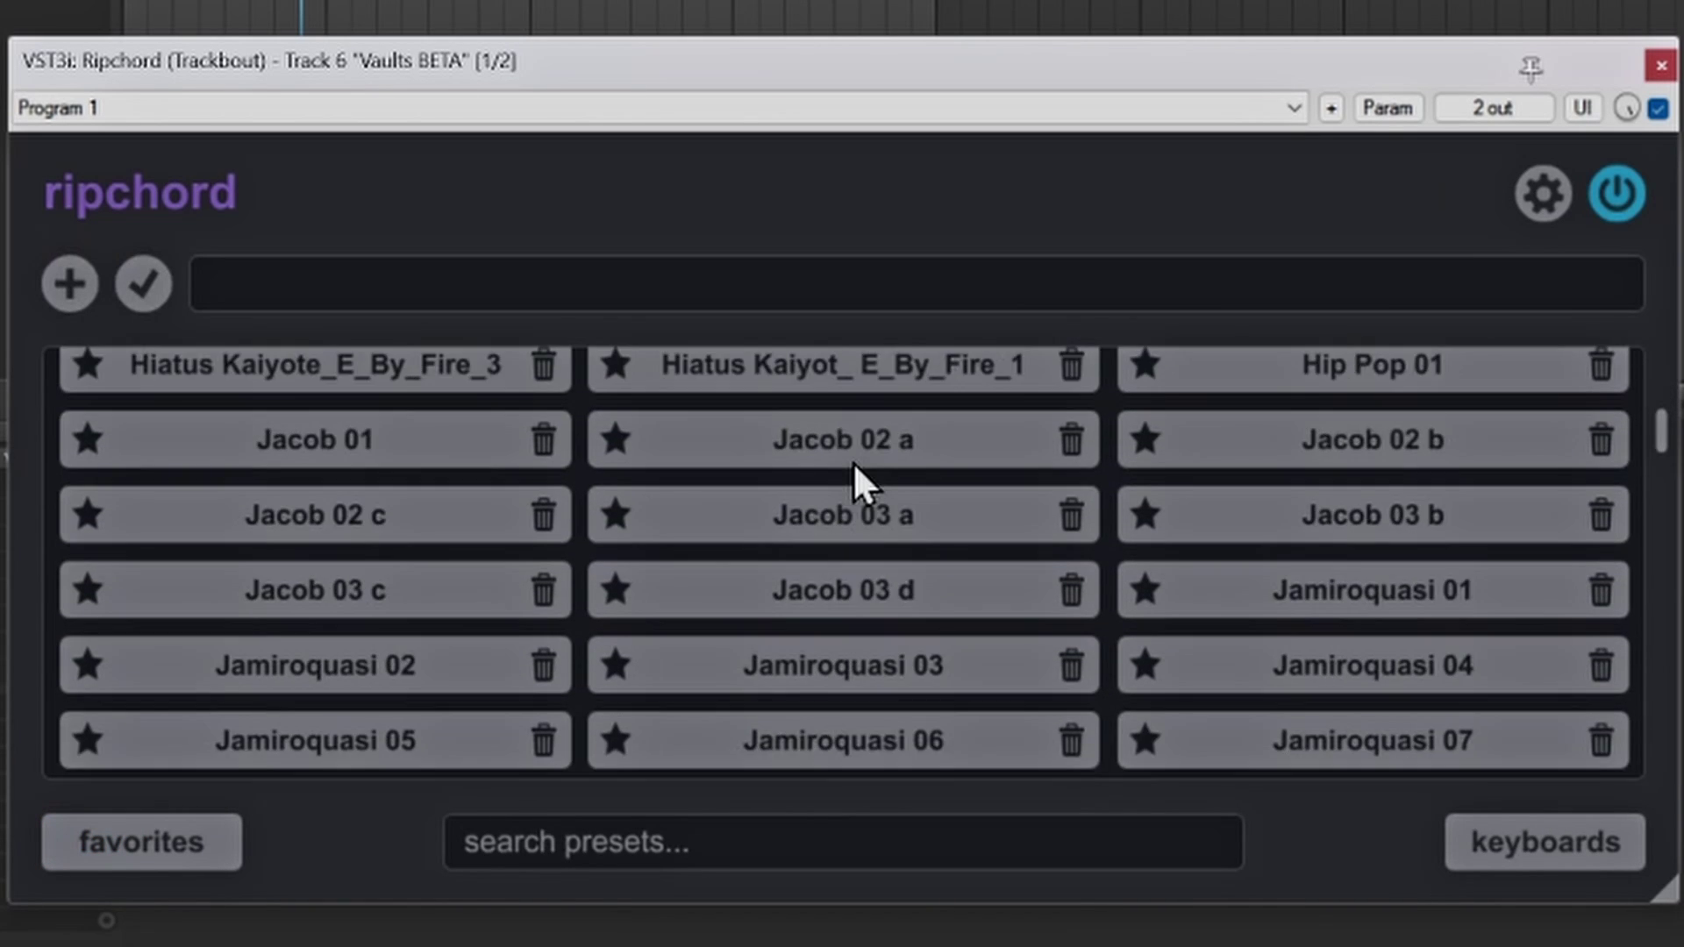
{"action": "scroll", "coordinate": [853, 474], "scroll_direction": "down", "scroll_amount": 20}
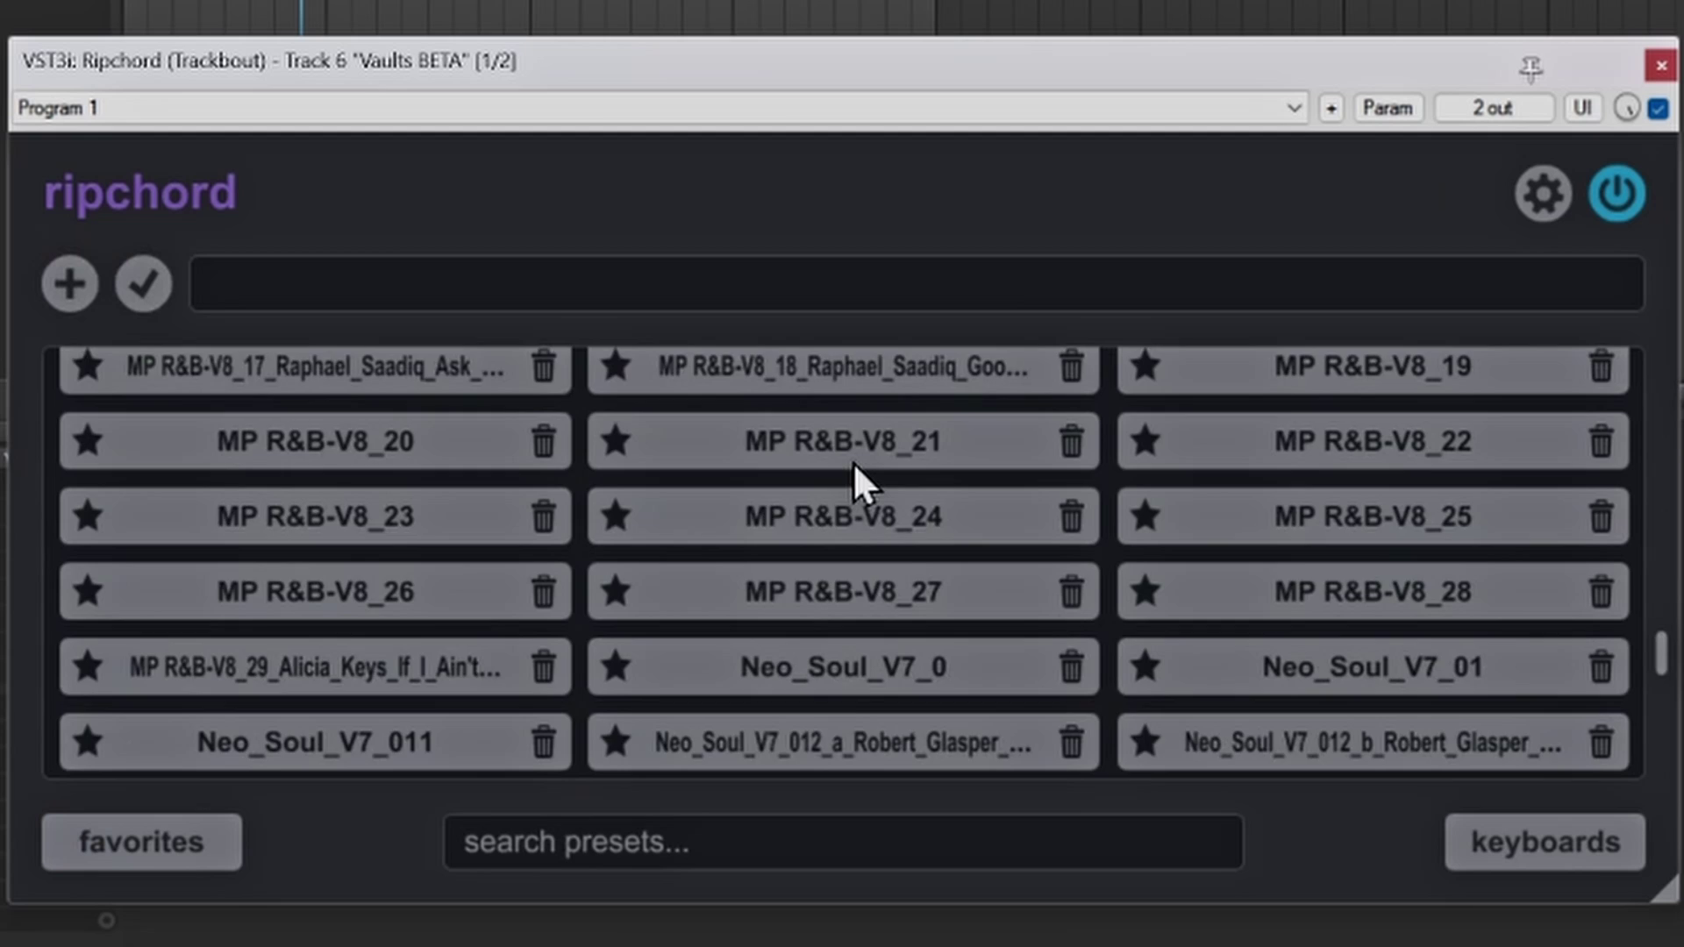
{"action": "scroll", "coordinate": [855, 465], "scroll_direction": "down", "scroll_amount": 5}
{"action": "scroll", "coordinate": [855, 465], "scroll_direction": "up", "scroll_amount": 20}
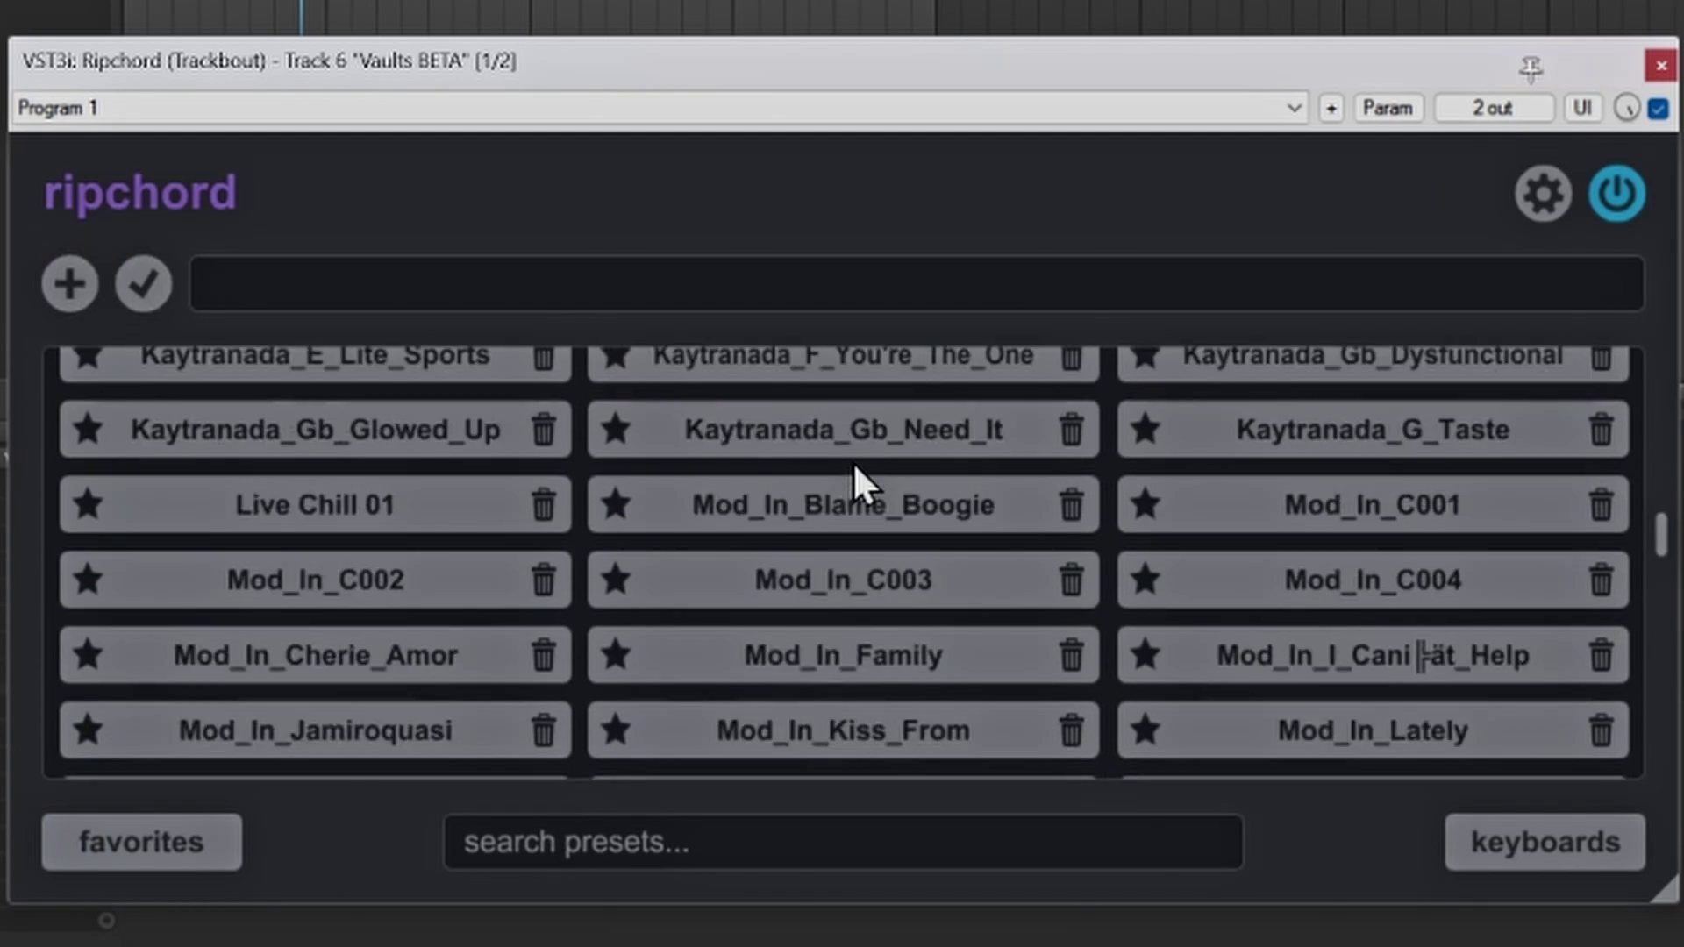
{"action": "scroll", "coordinate": [853, 481], "scroll_direction": "up", "scroll_amount": 10}
{"action": "scroll", "coordinate": [853, 467], "scroll_direction": "down", "scroll_amount": 20}
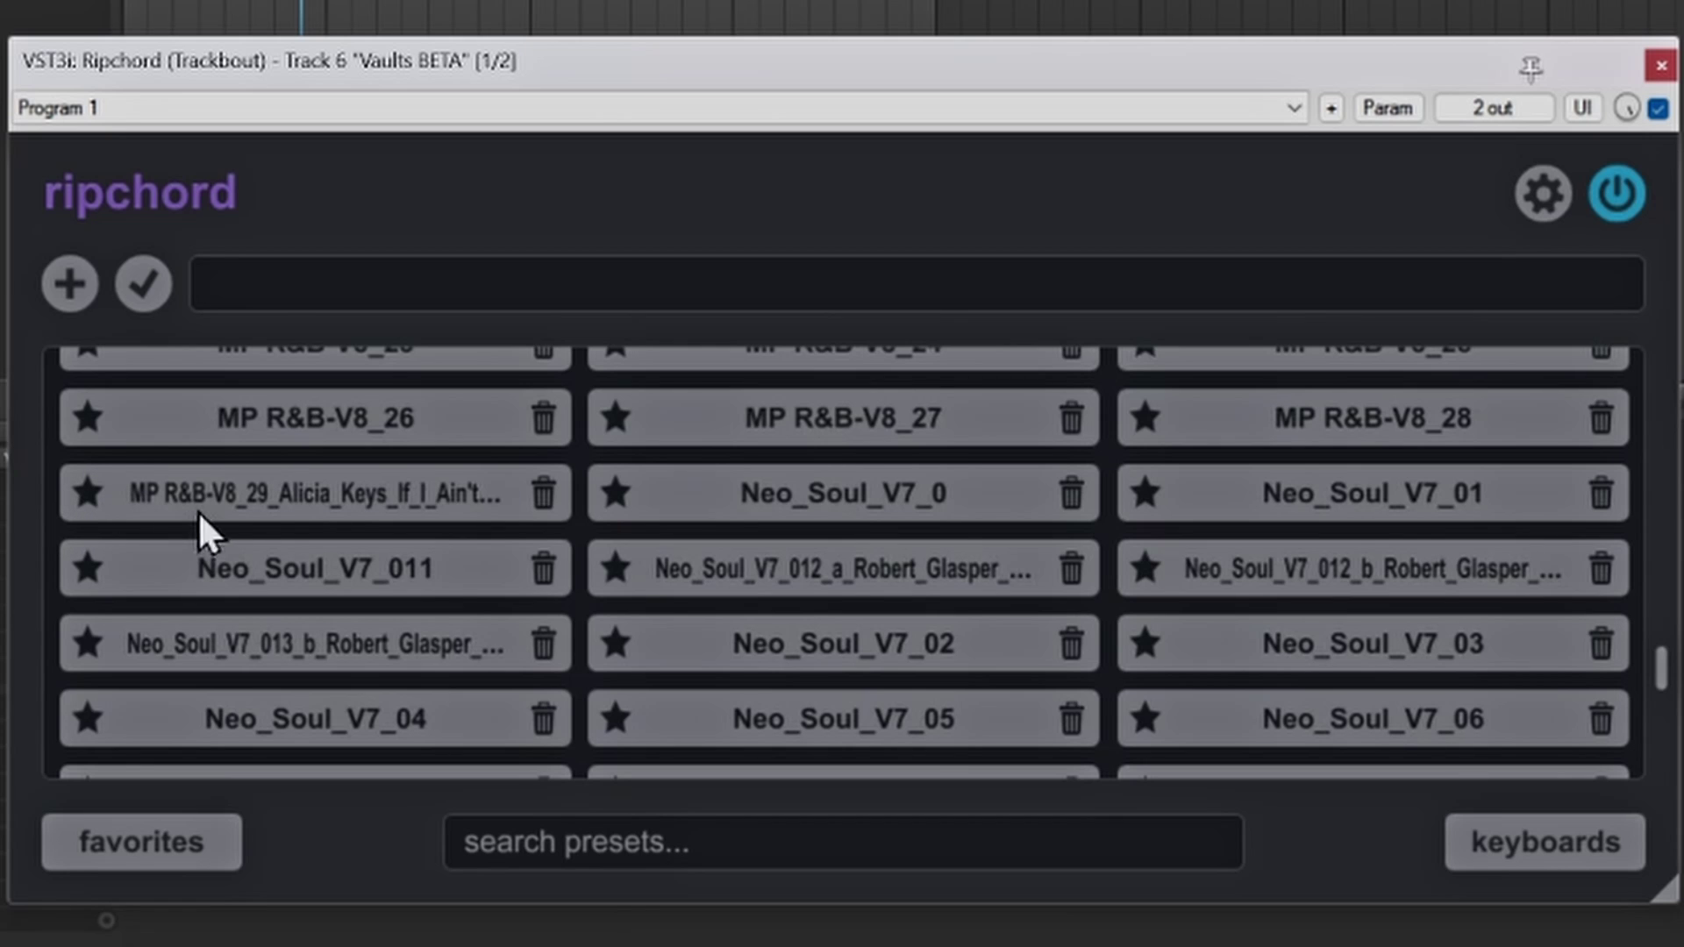
{"action": "scroll", "coordinate": [428, 588], "scroll_direction": "up", "scroll_amount": 5}
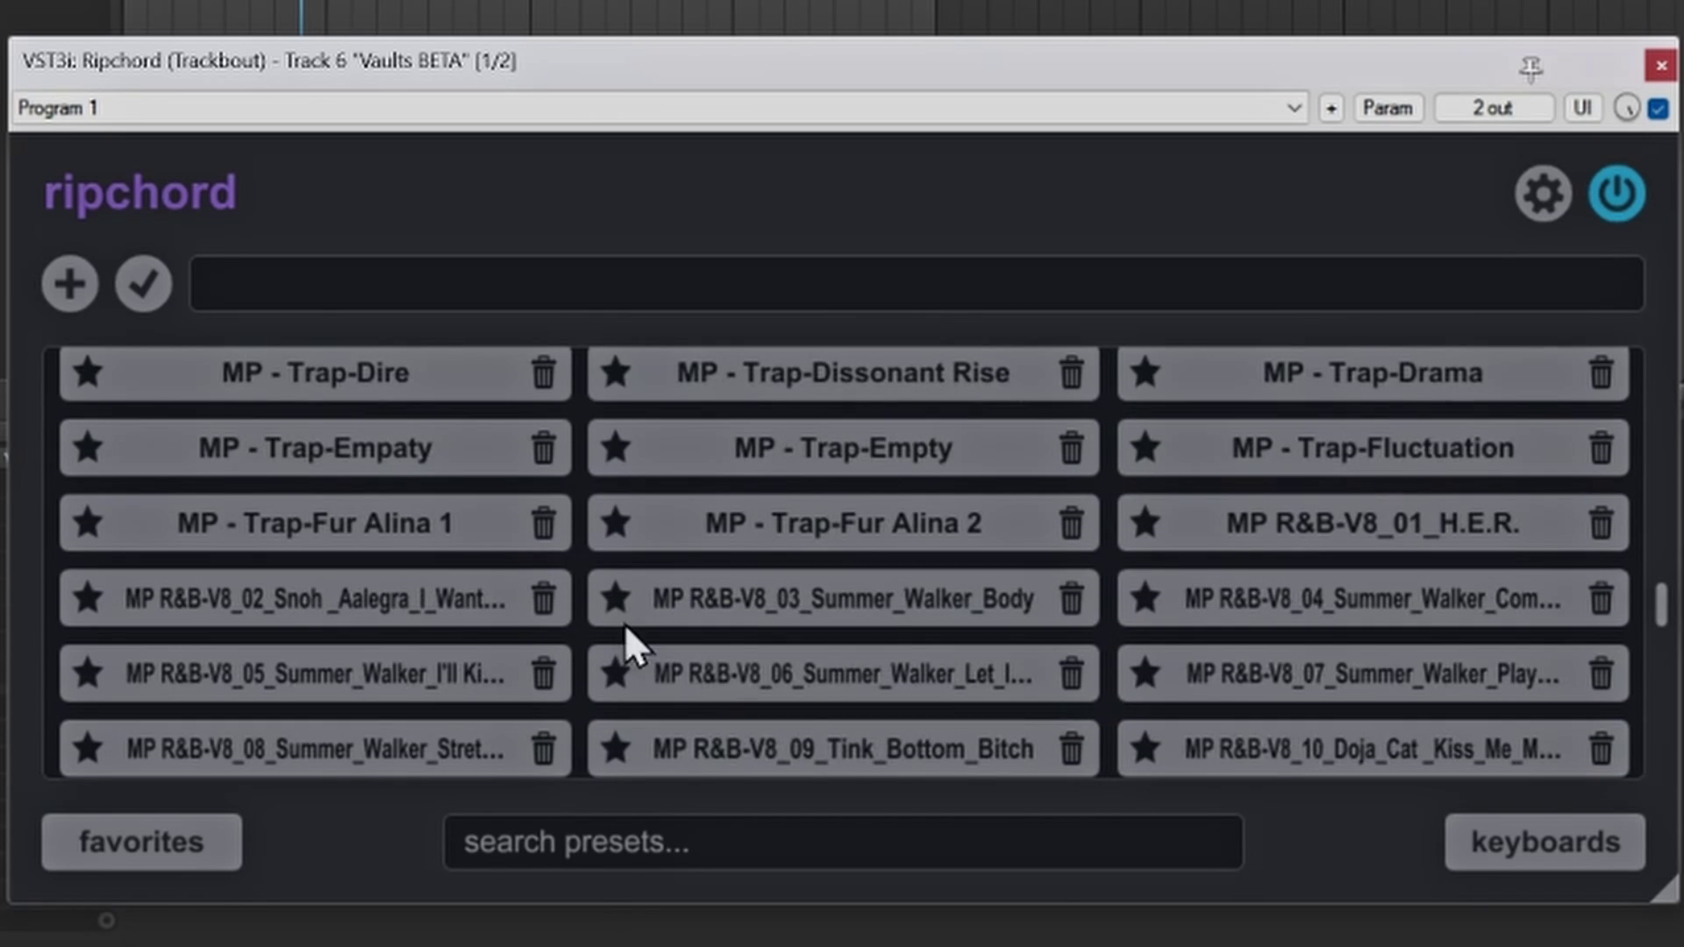
{"action": "scroll", "coordinate": [457, 535], "scroll_direction": "up", "scroll_amount": 6}
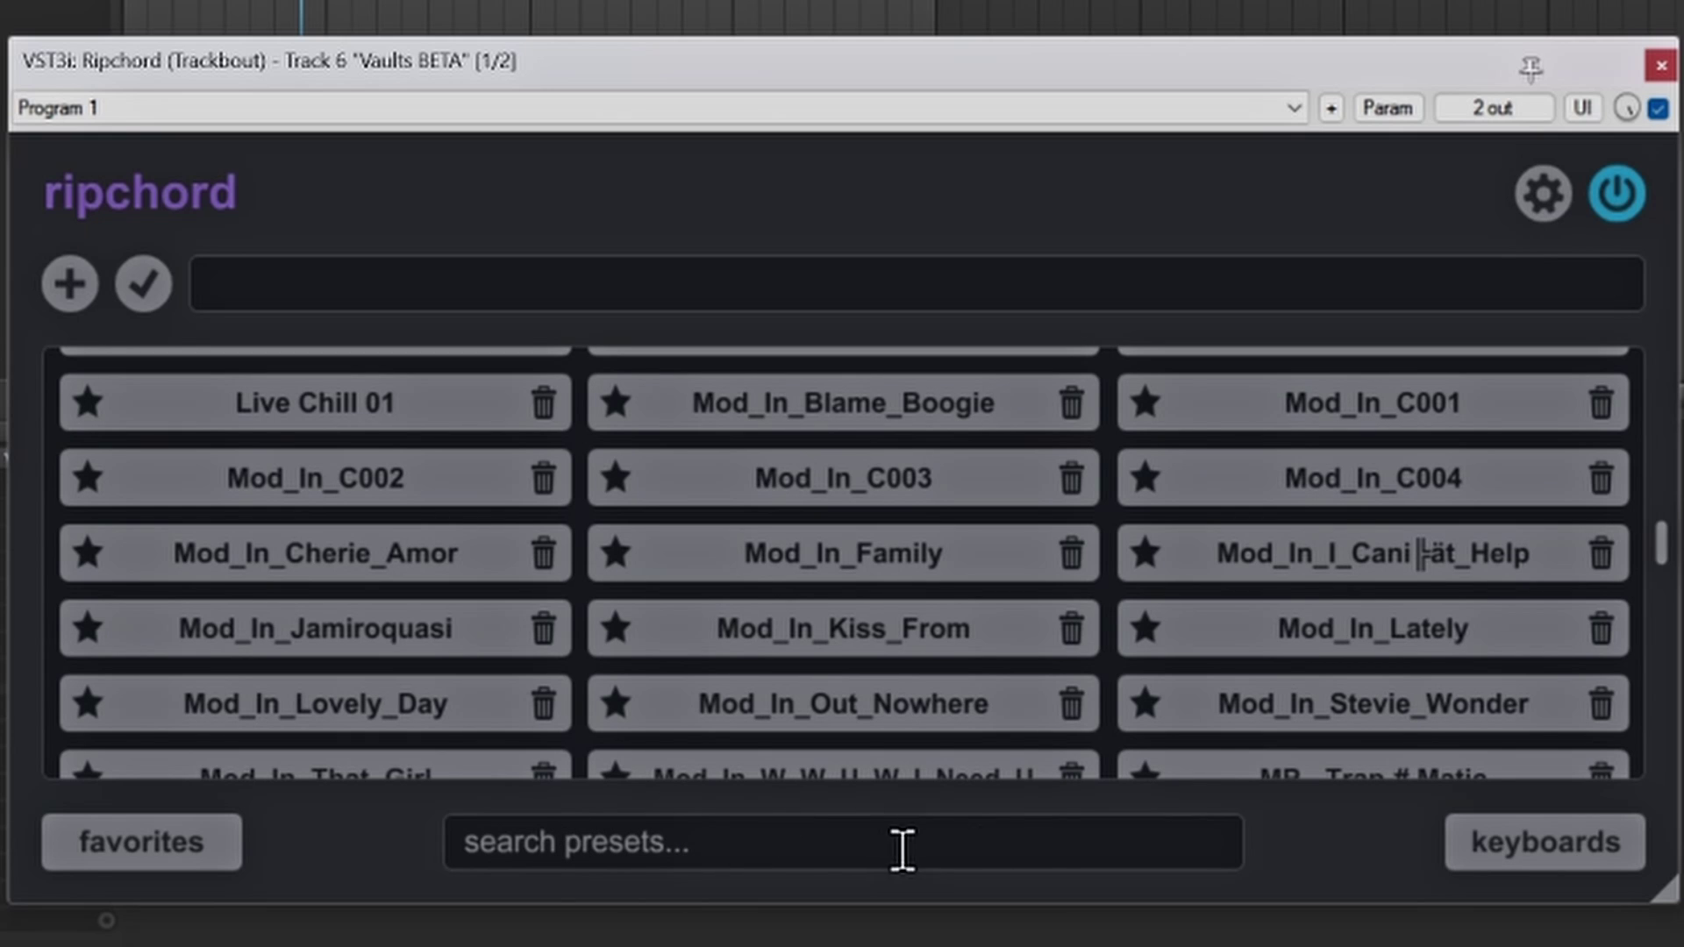
{"action": "left_click", "coordinate": [1592, 843]}
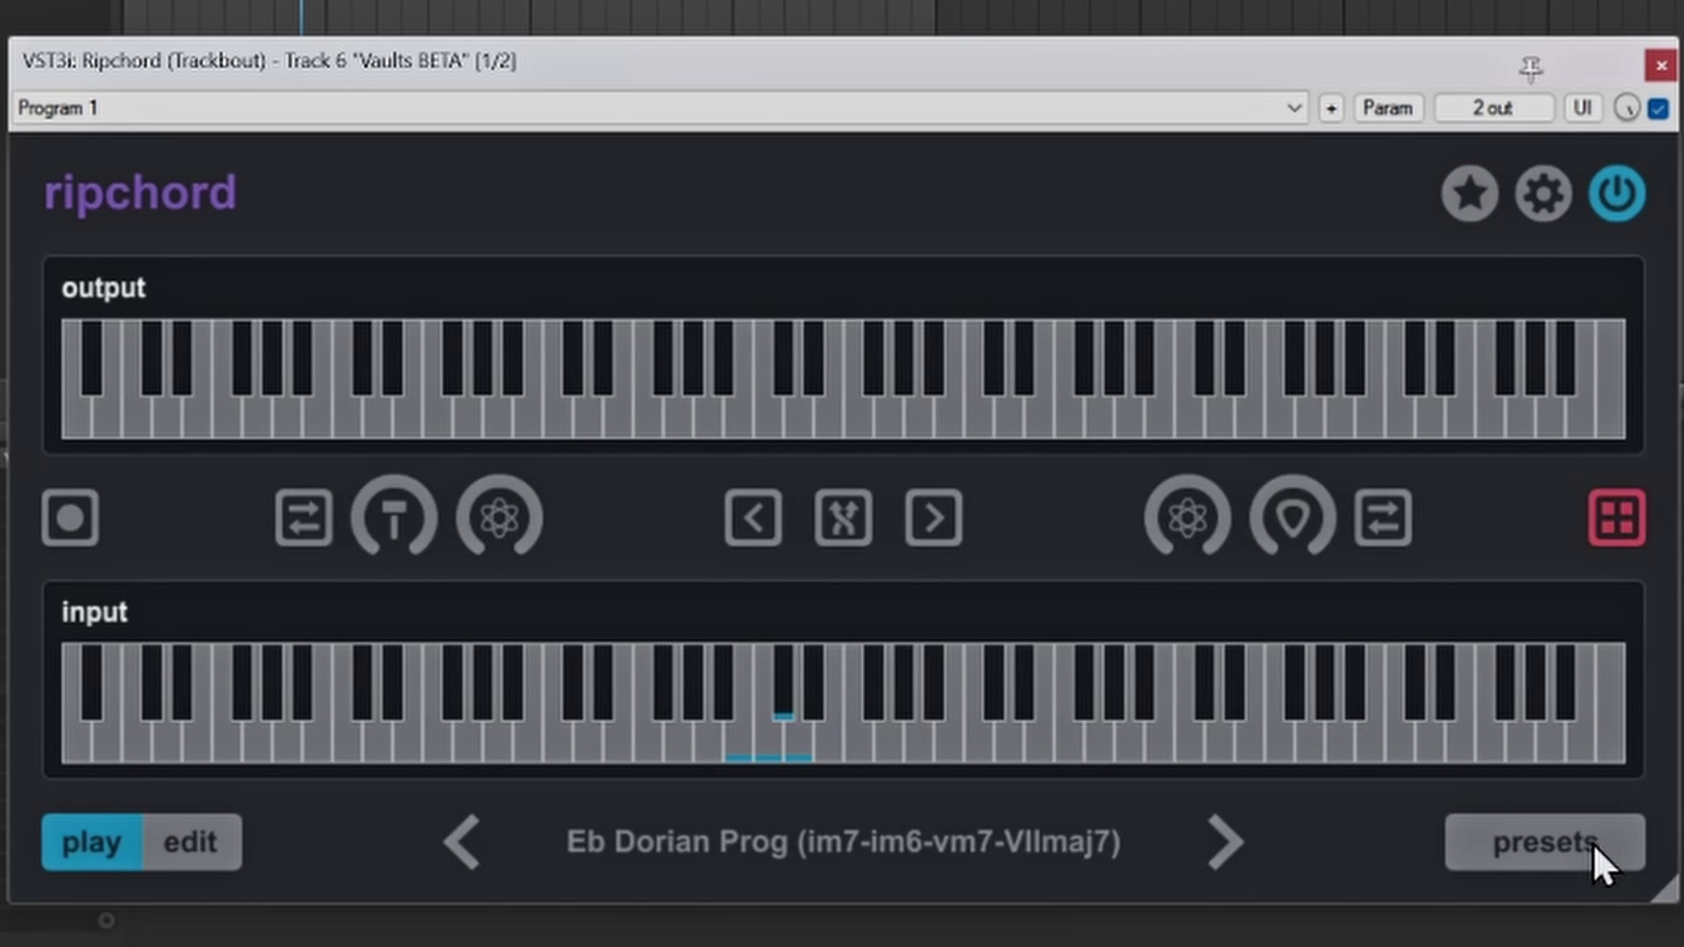
{"action": "left_click", "coordinate": [1575, 856]}
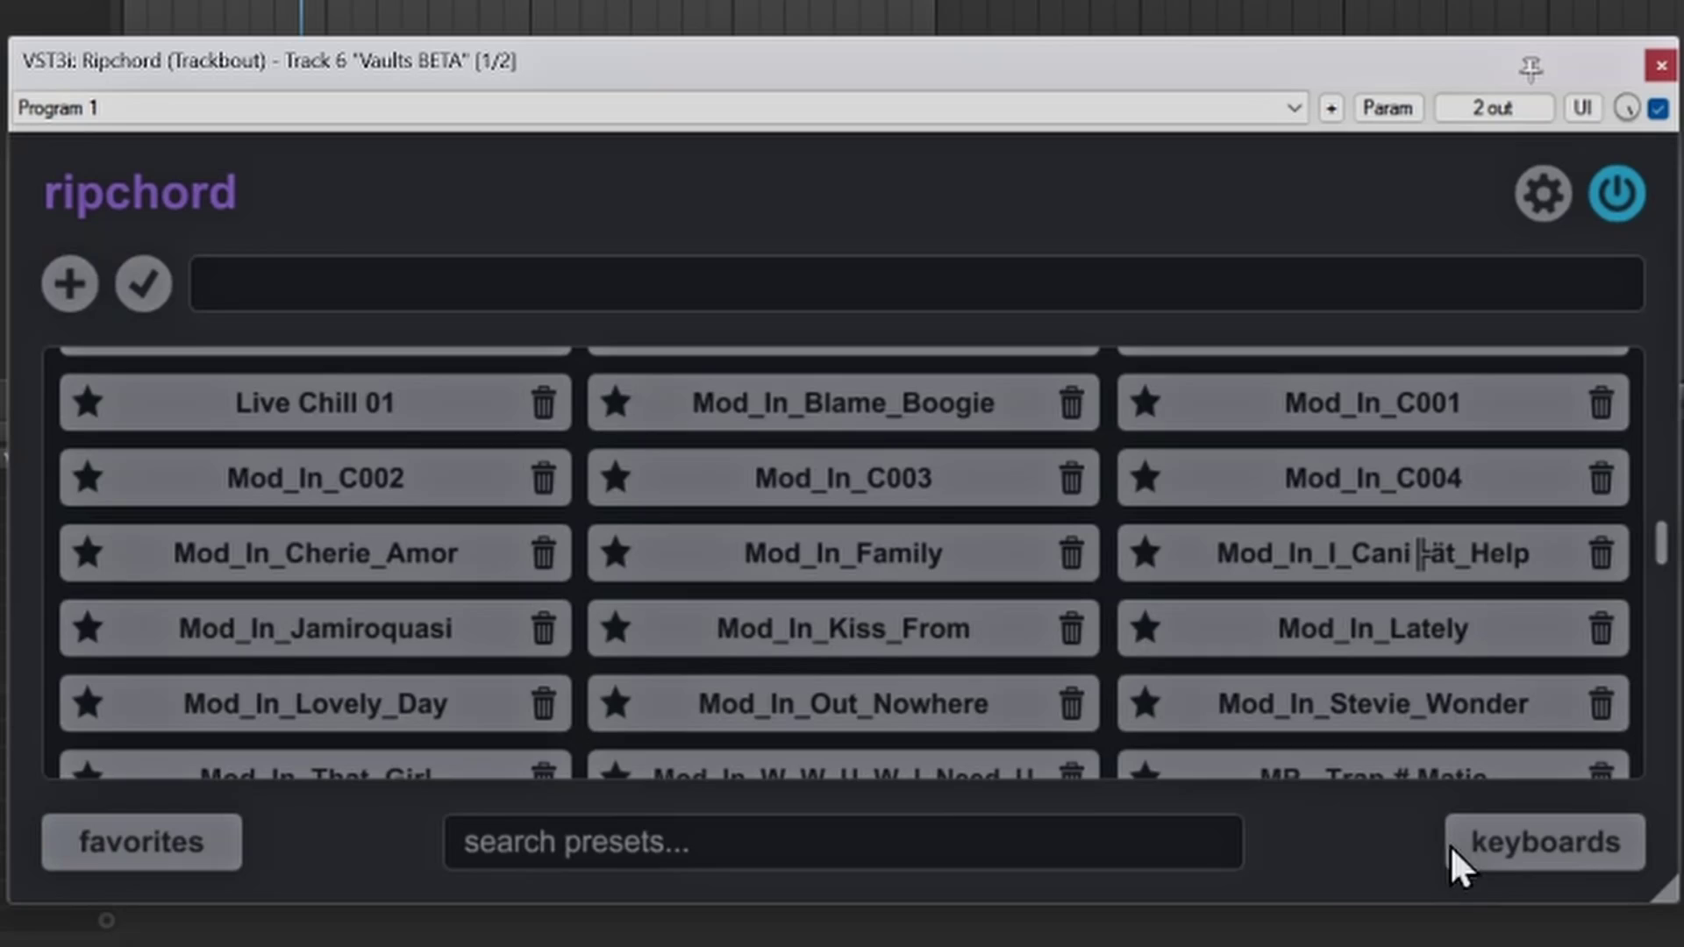
{"action": "left_click", "coordinate": [1582, 844]}
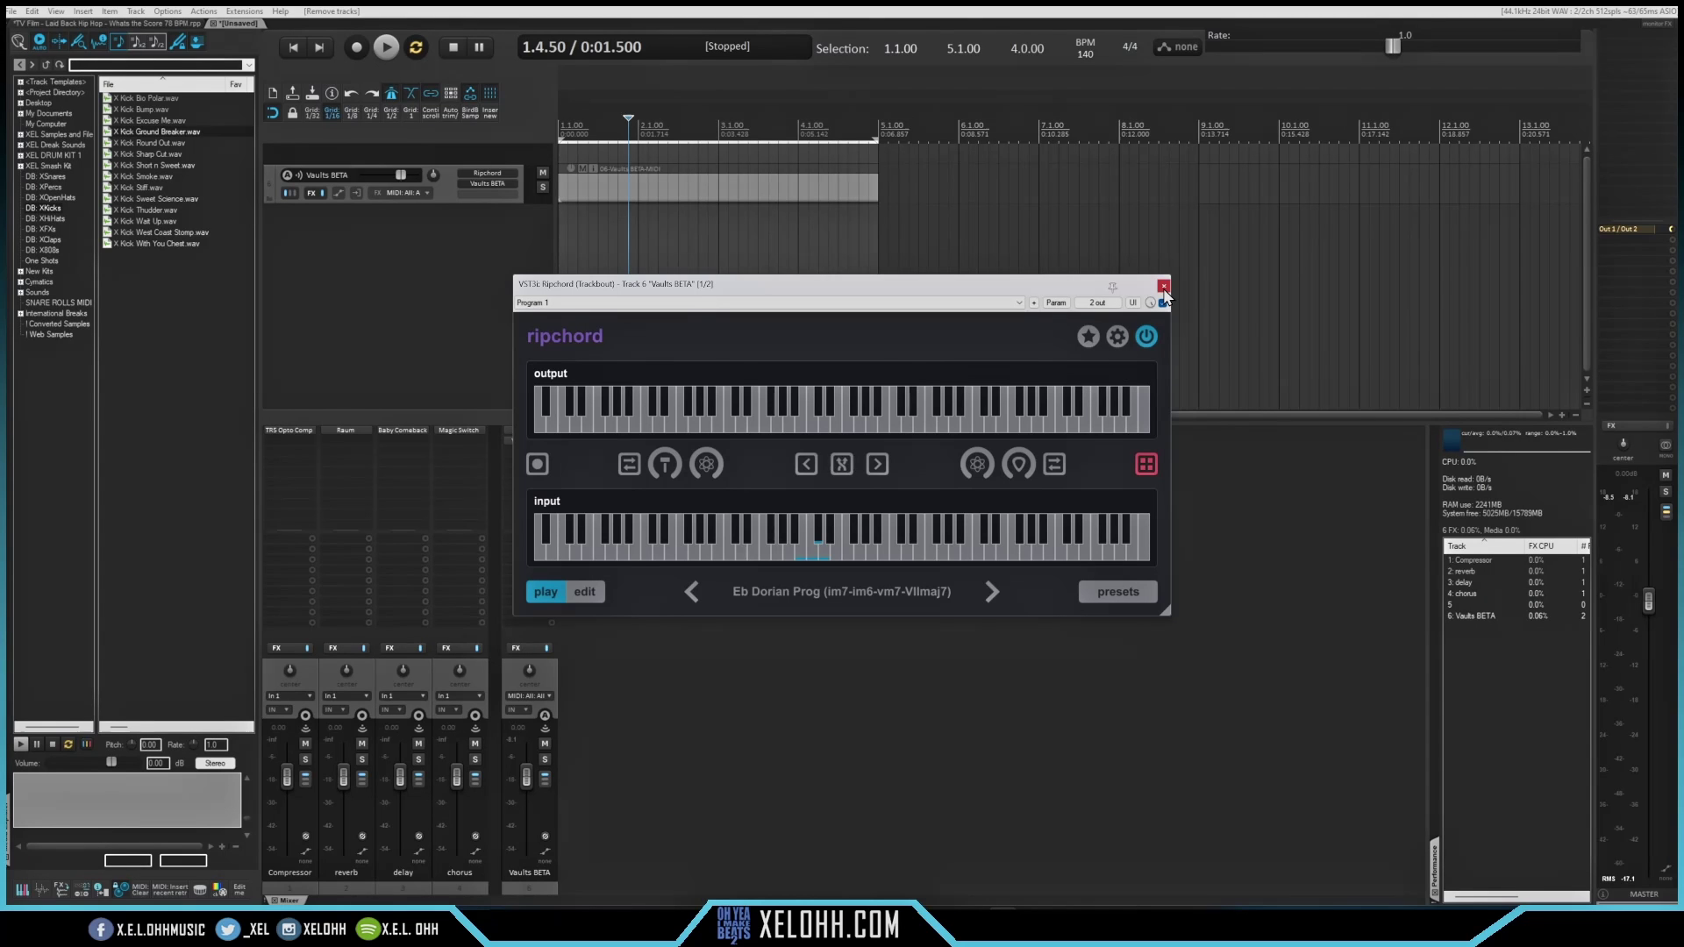
- Test a chord, then record a take from the project start with count-in and stop it
{"action": "left_click", "coordinate": [802, 553]}
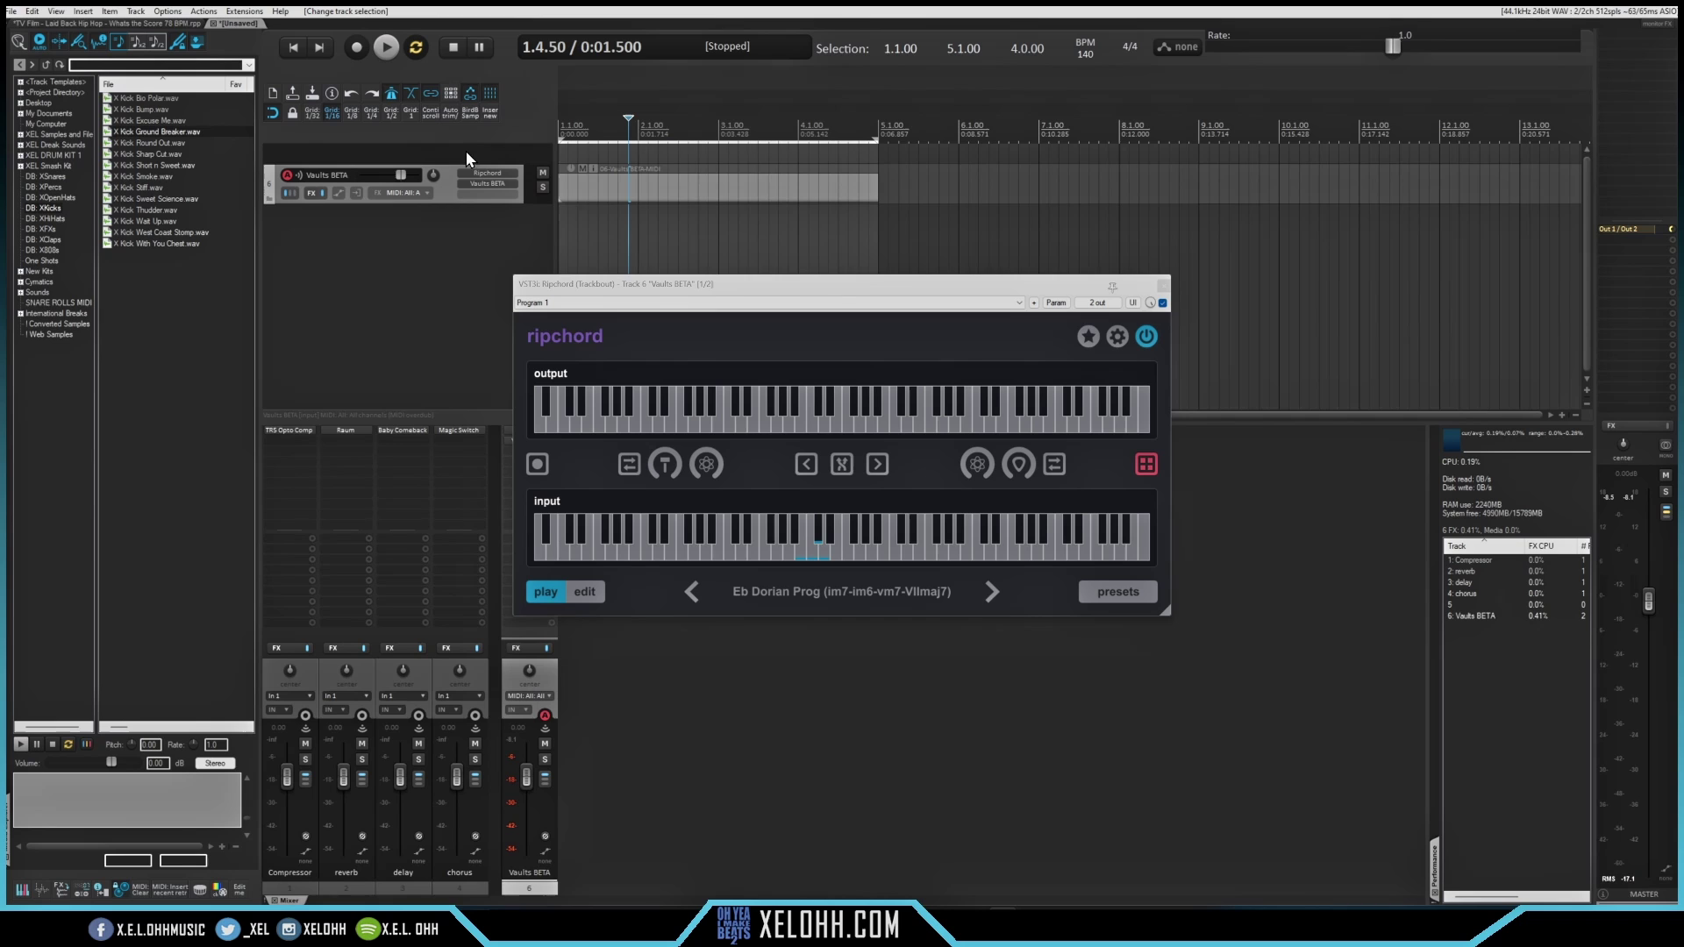
{"action": "key", "text": "Home"}
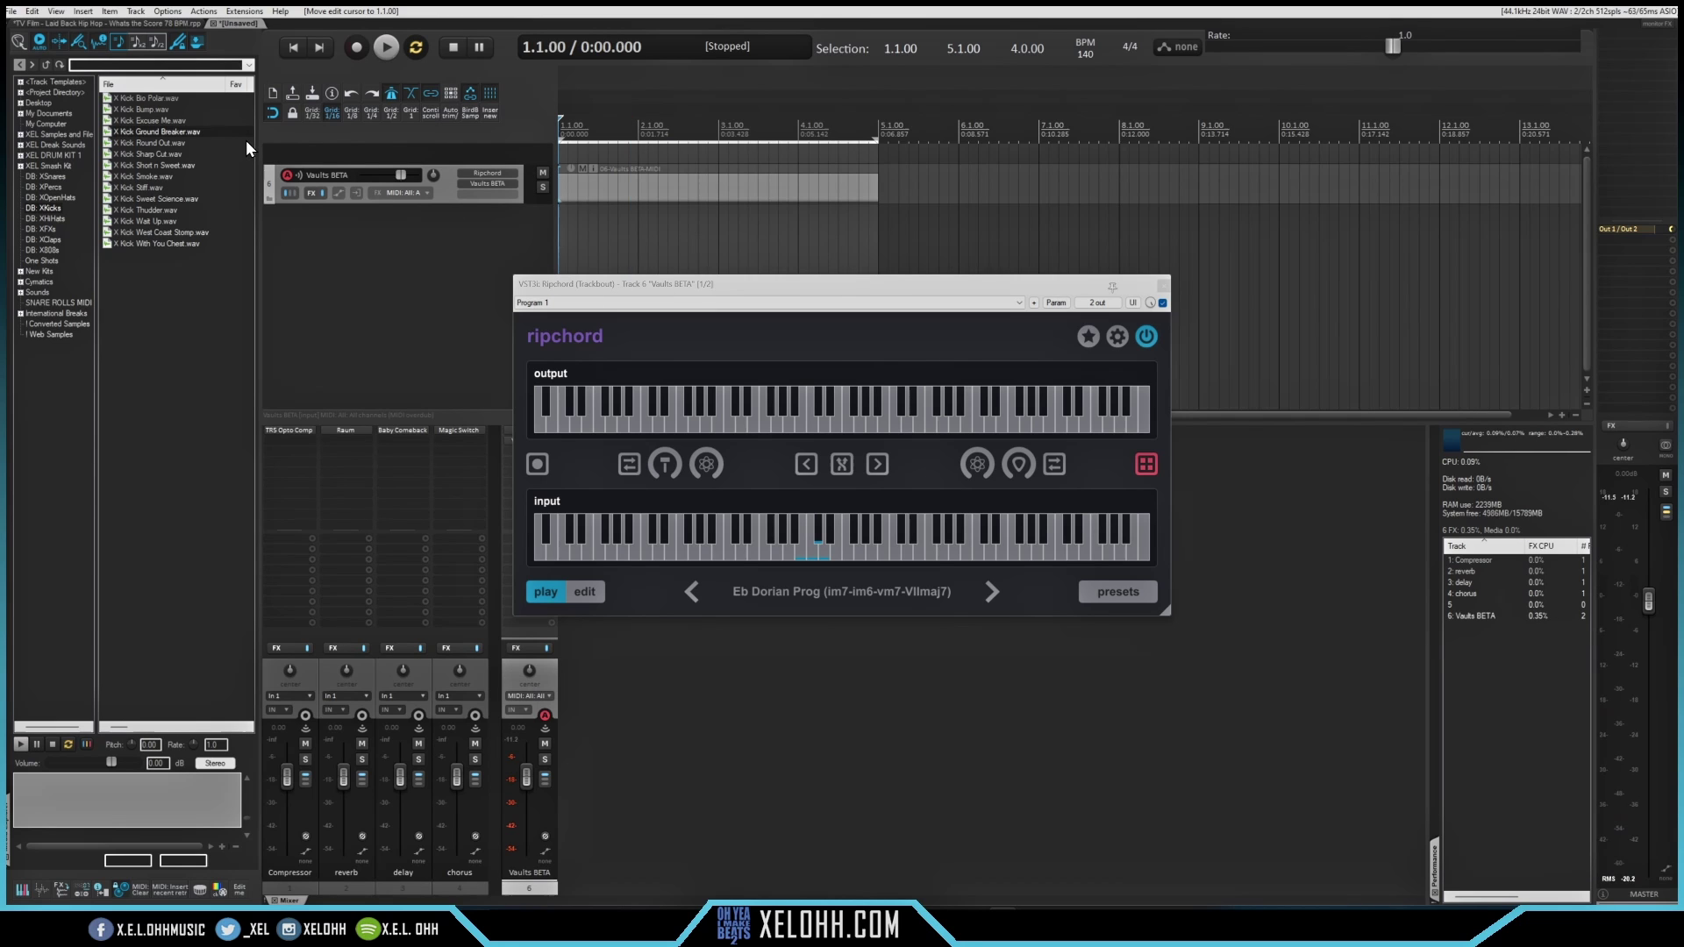
{"action": "key", "text": "ctrl+r"}
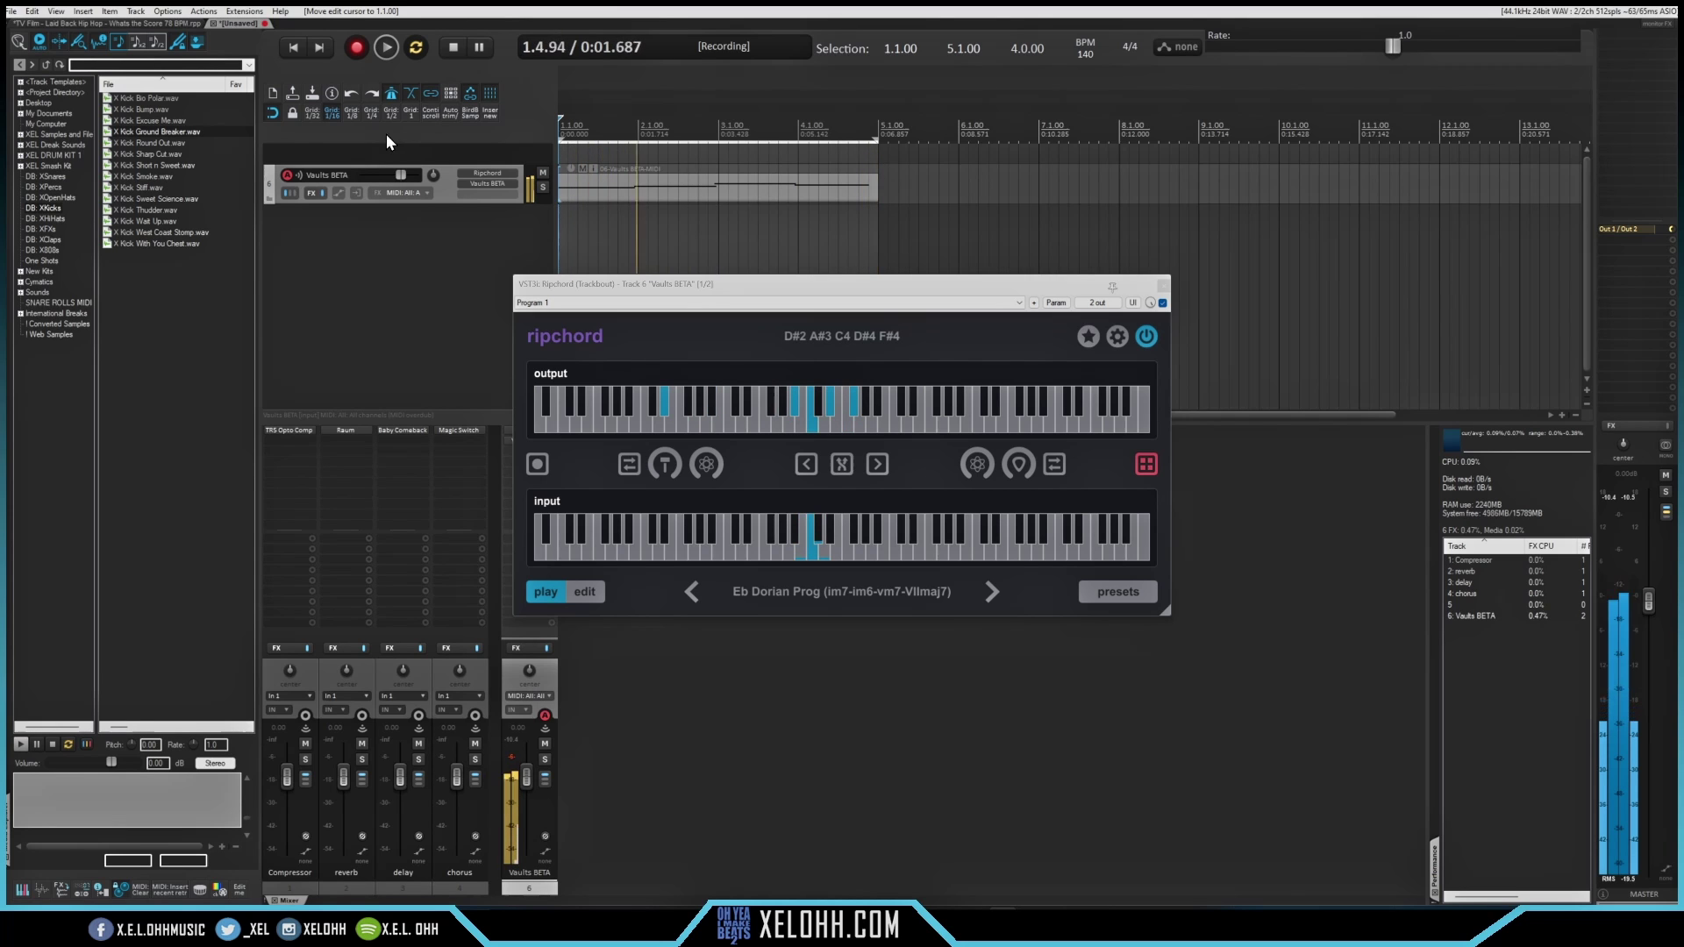
{"action": "key", "text": "space"}
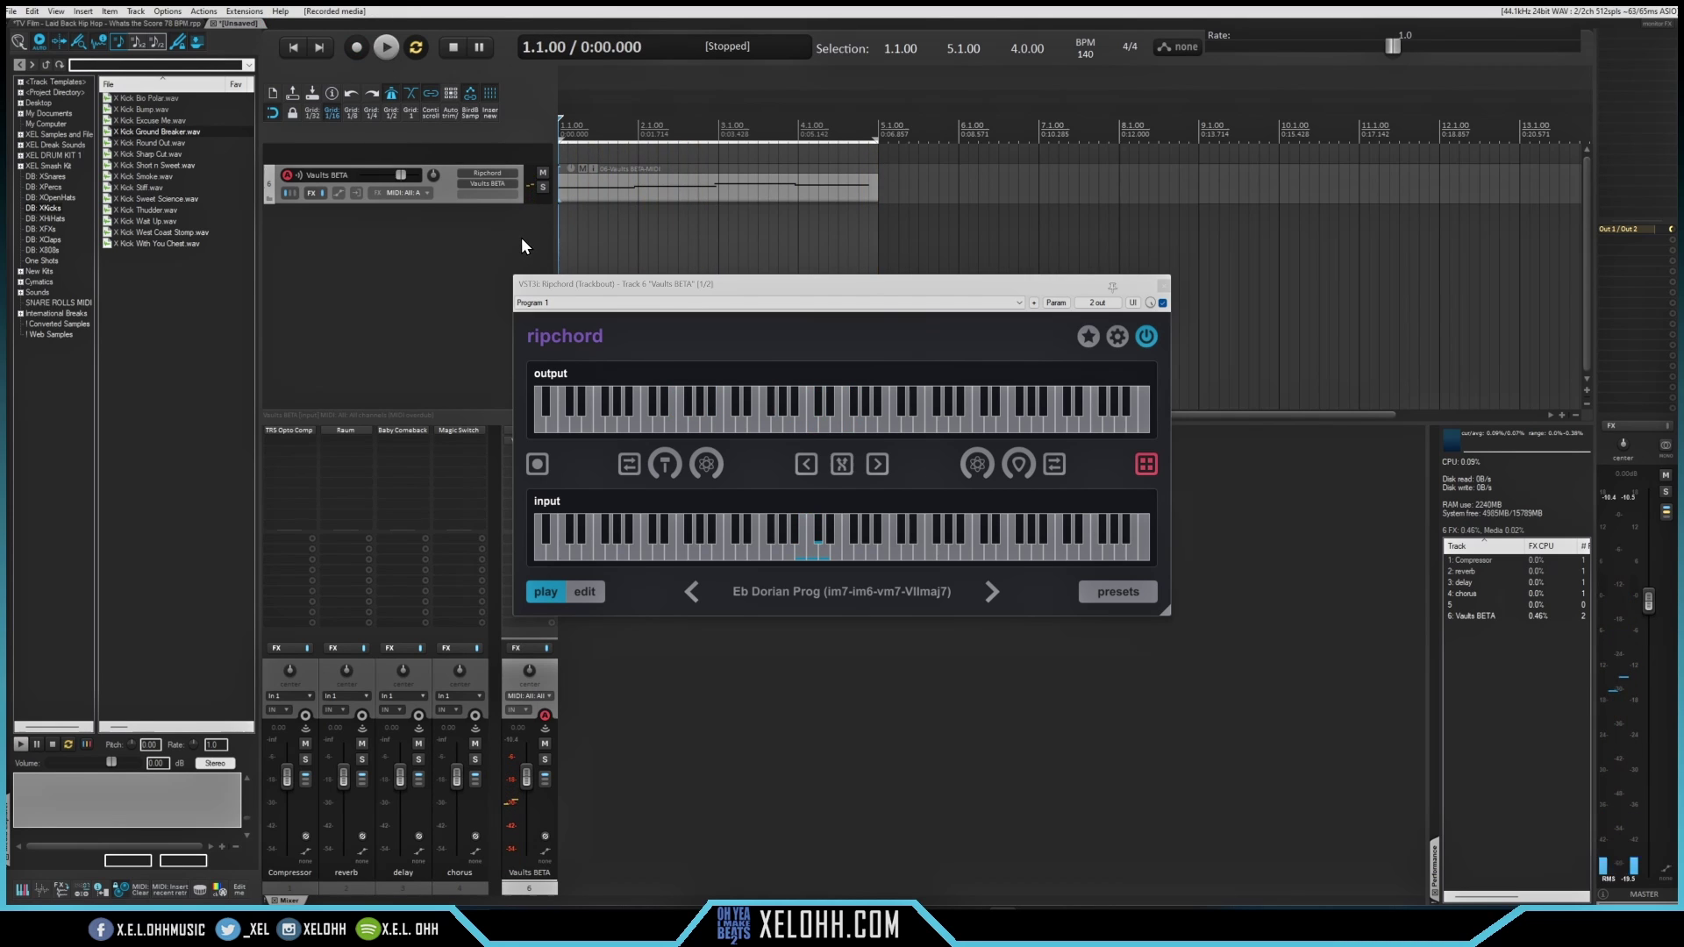
- Open the recorded MIDI item in the MIDI editor and close the Ripchord window
{"action": "left_click", "coordinate": [692, 198]}
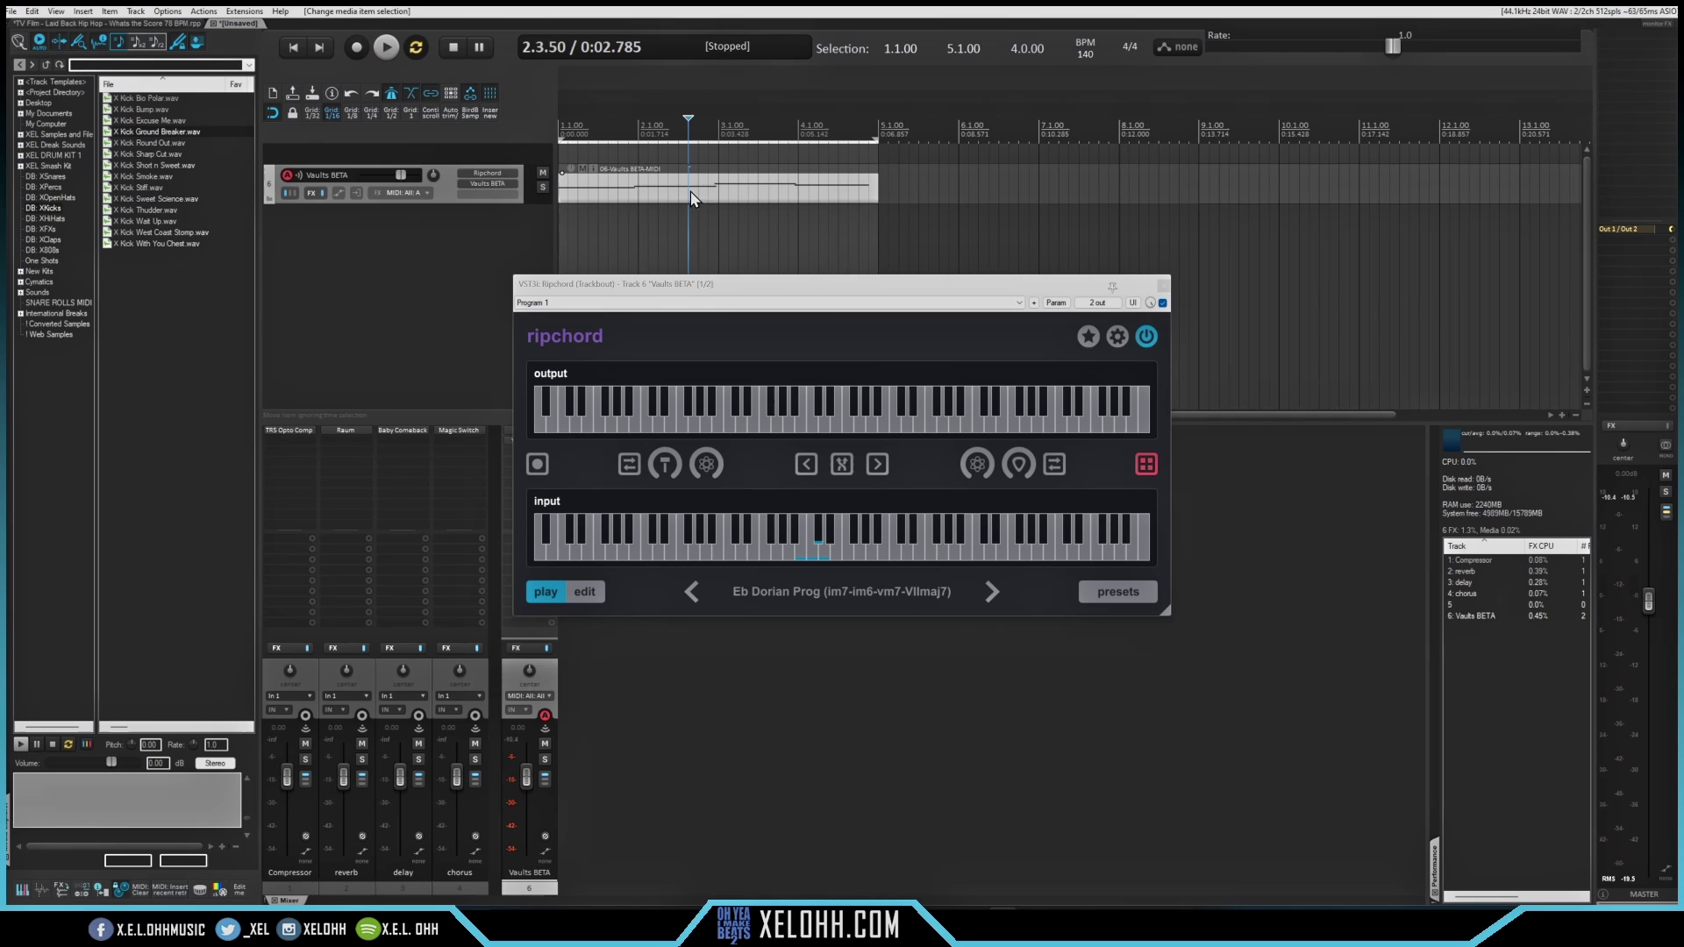
{"action": "double_click", "coordinate": [691, 189]}
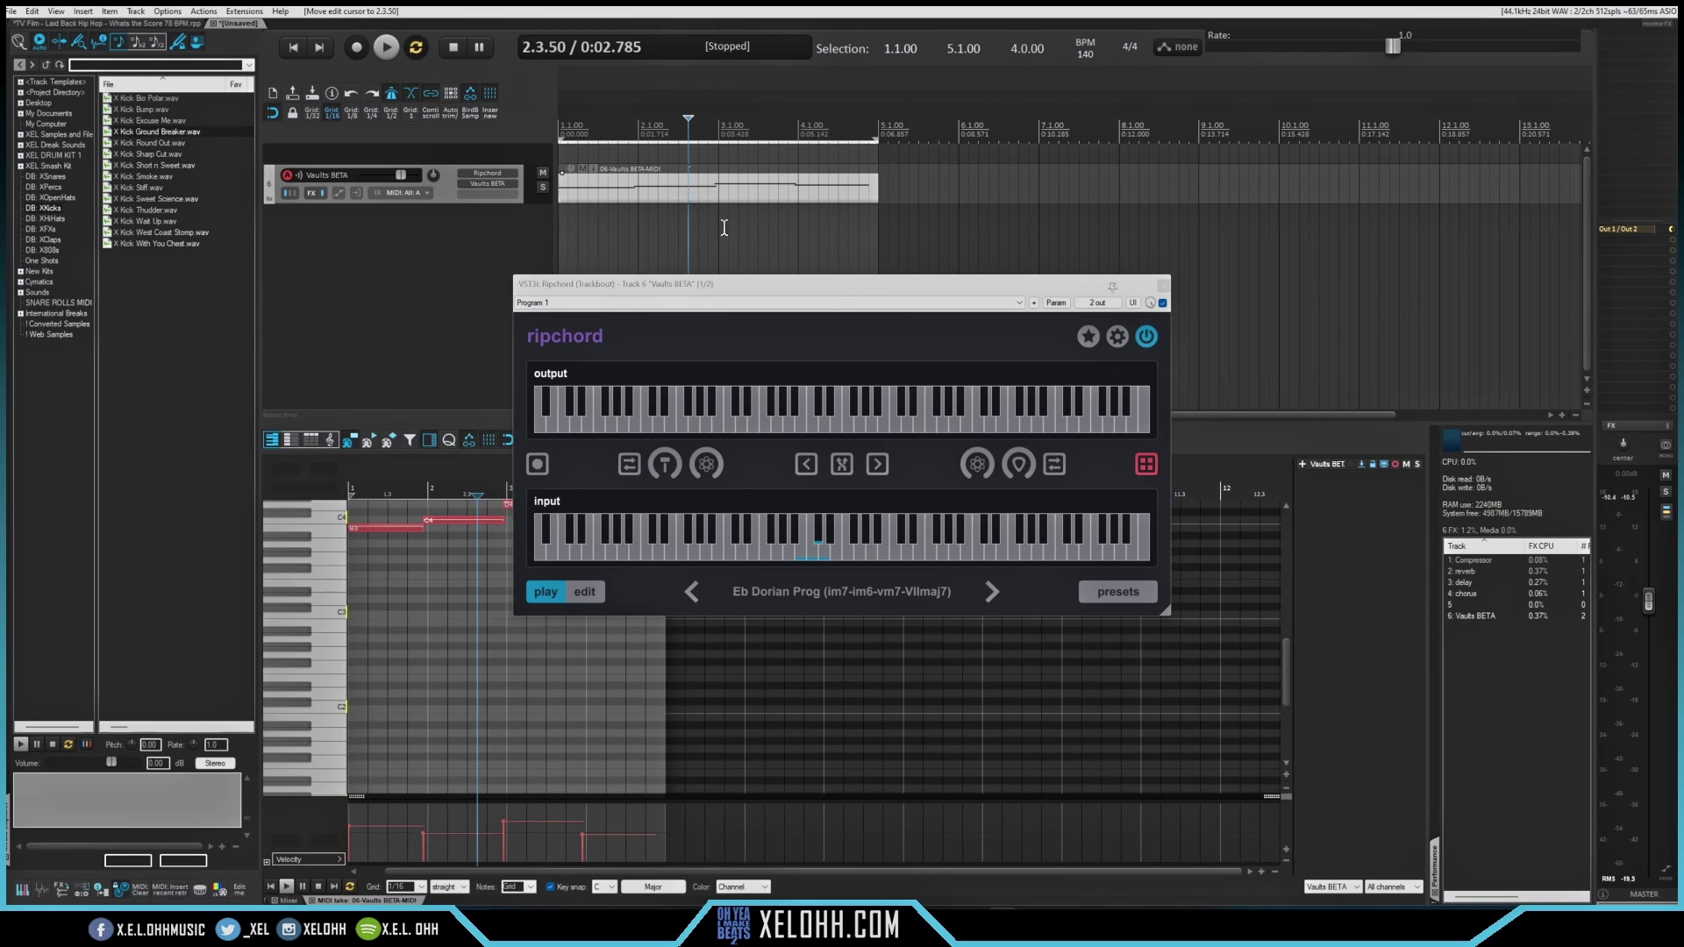
{"action": "left_click", "coordinate": [650, 195]}
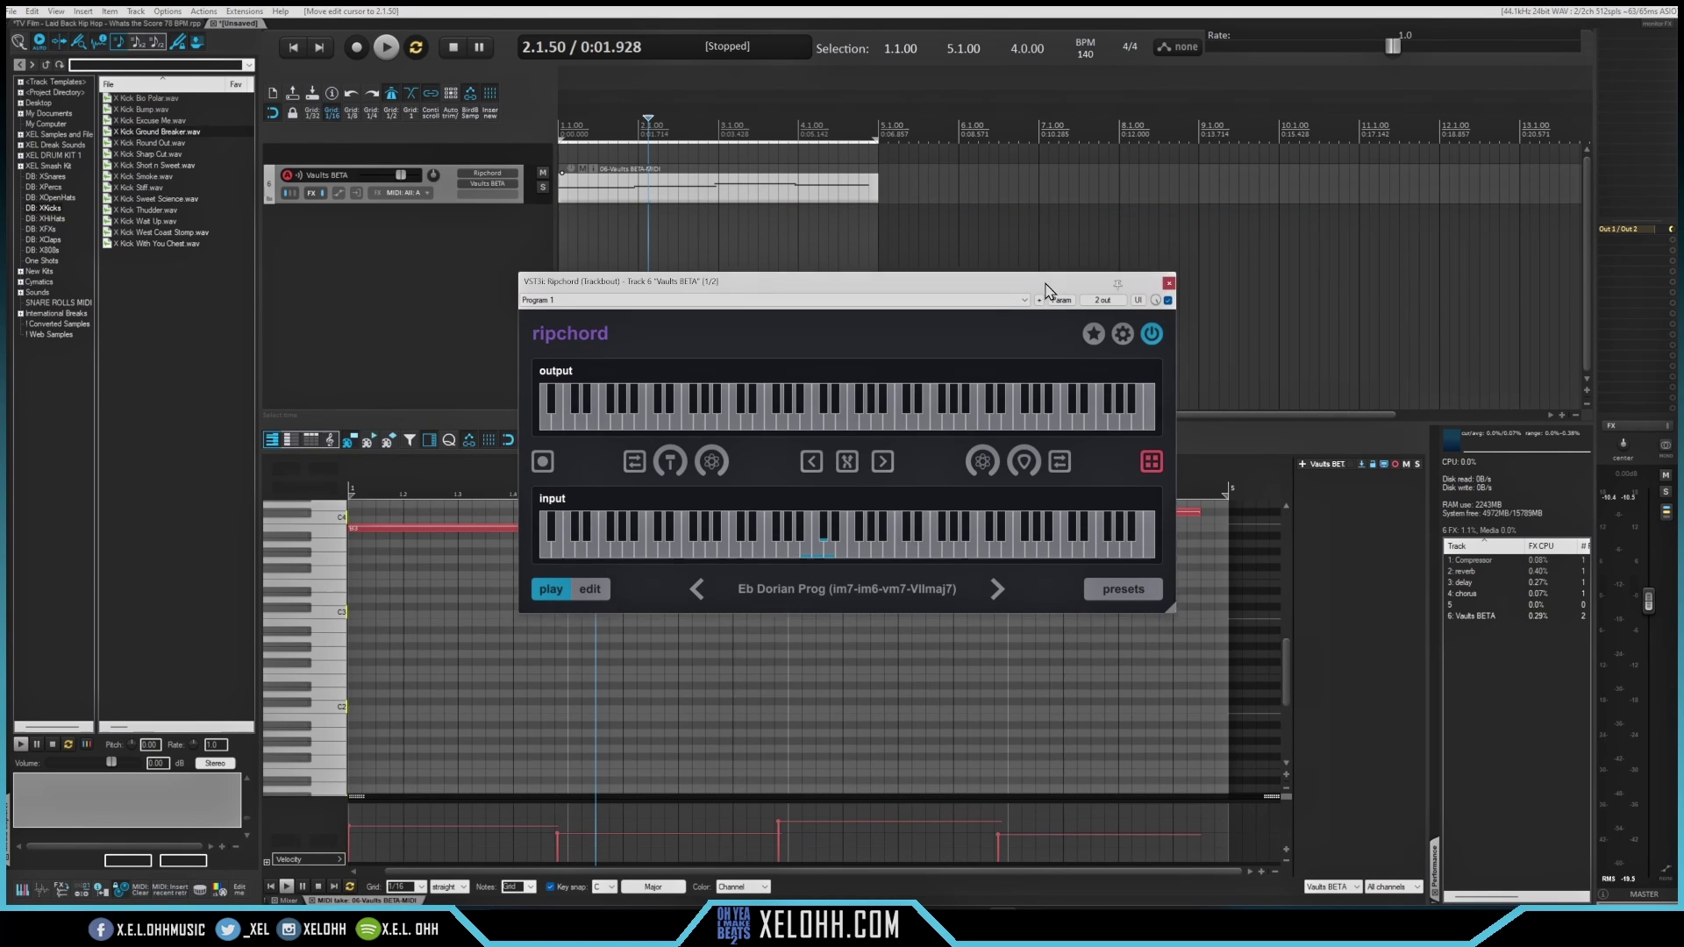
{"action": "left_click", "coordinate": [1163, 284]}
{"action": "scroll", "coordinate": [932, 649], "scroll_direction": "up", "scroll_amount": 3}
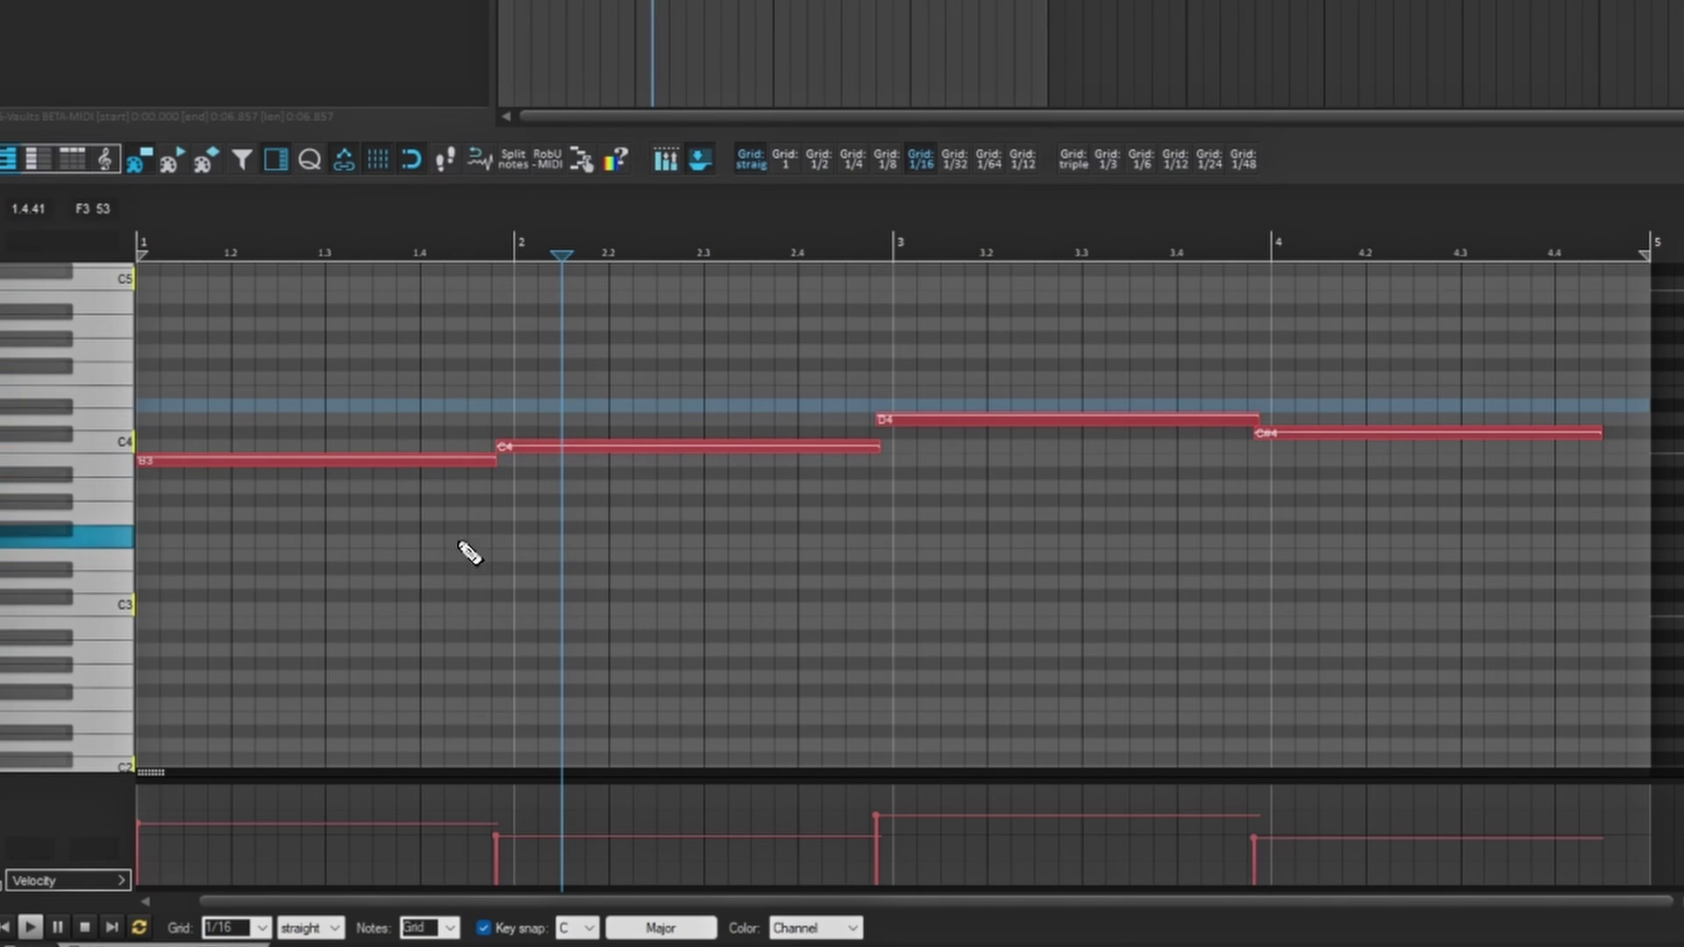
- Quantize all four recorded notes to a 1/8 grid and play them back from the start
{"action": "left_click_drag", "start_coordinate": [422, 526], "coordinate": [1491, 377]}
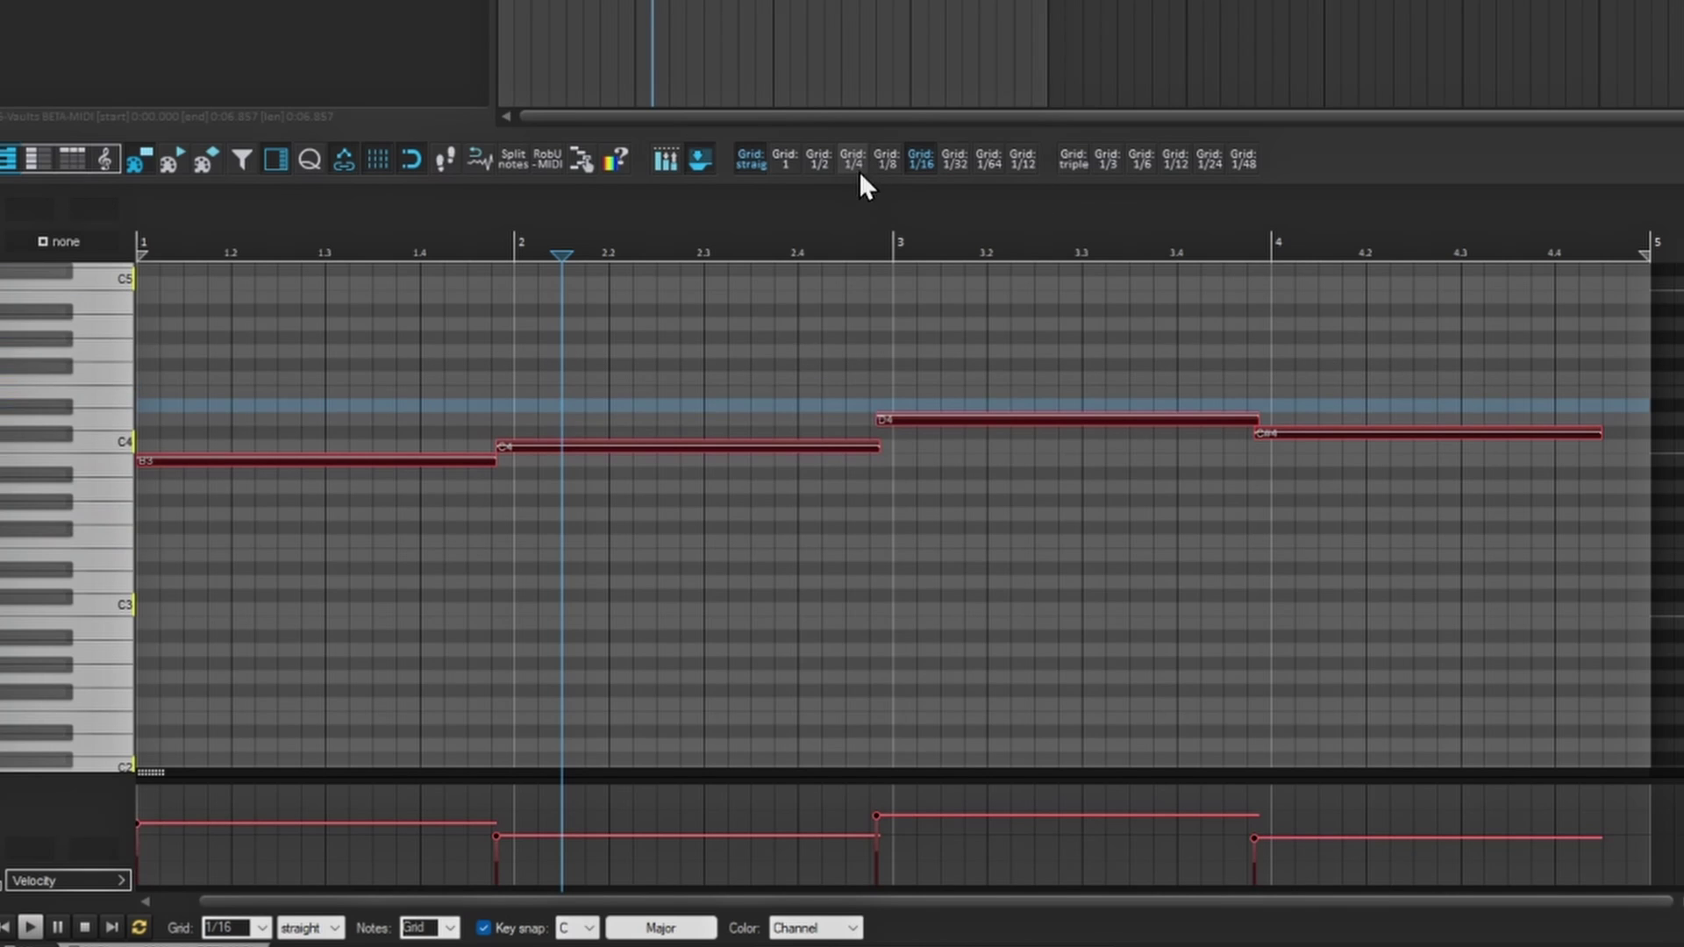
{"action": "left_click", "coordinate": [887, 159]}
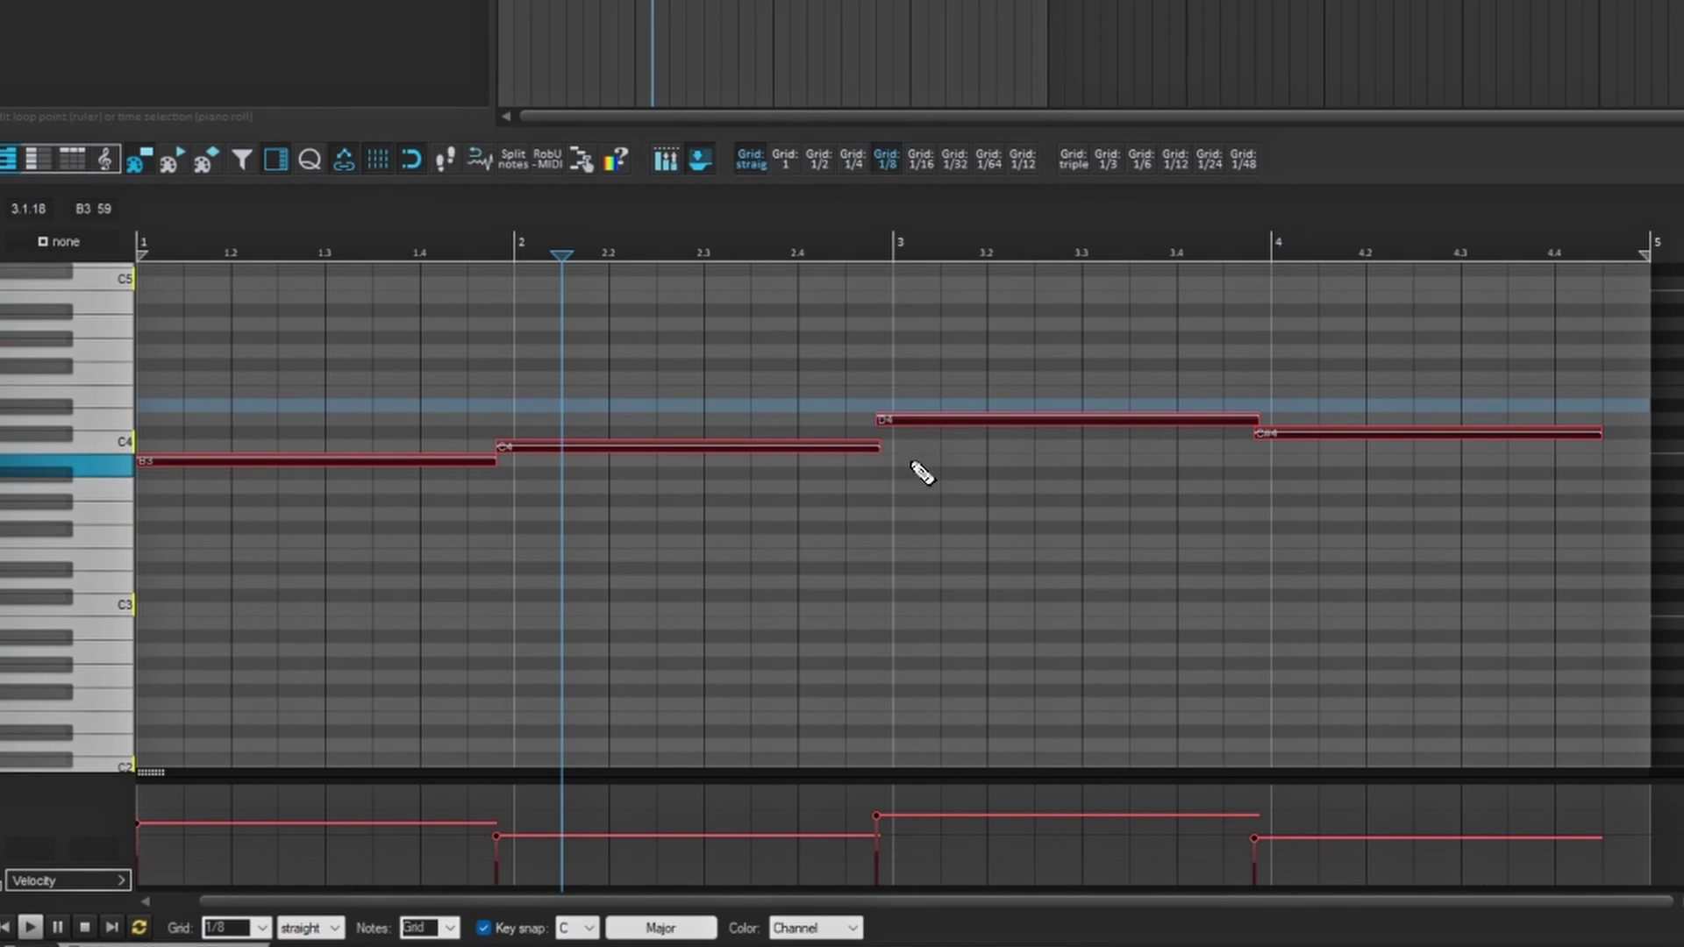
{"action": "key", "text": "q"}
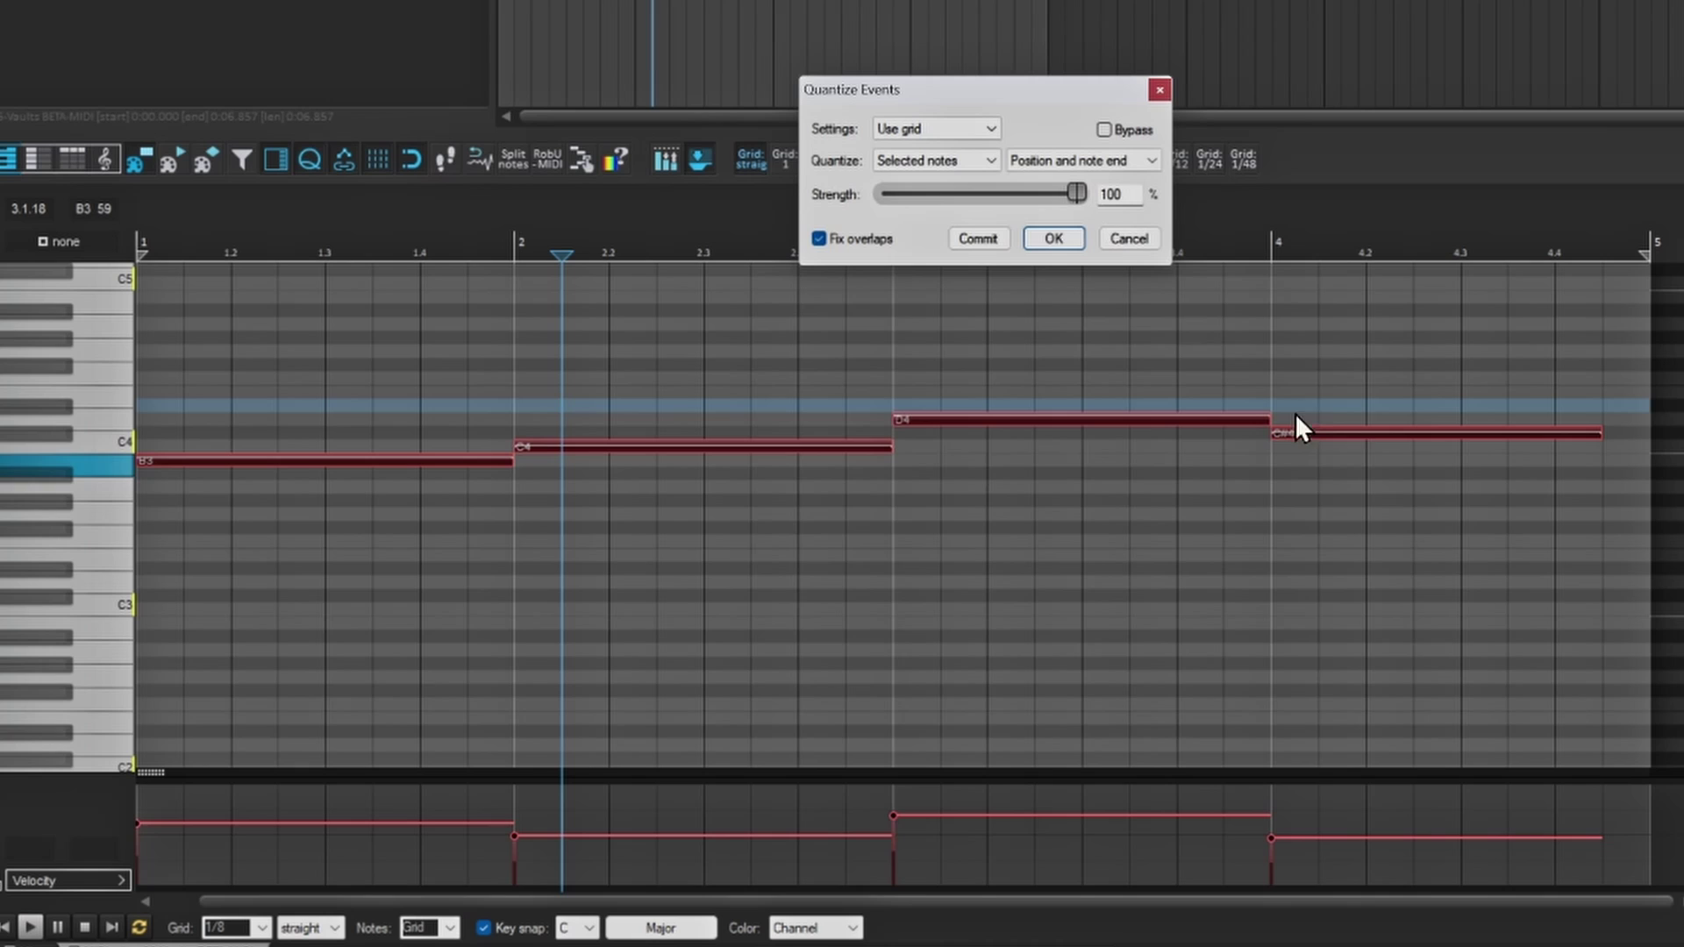
{"action": "left_click", "coordinate": [1052, 237]}
{"action": "key", "text": "Home"}
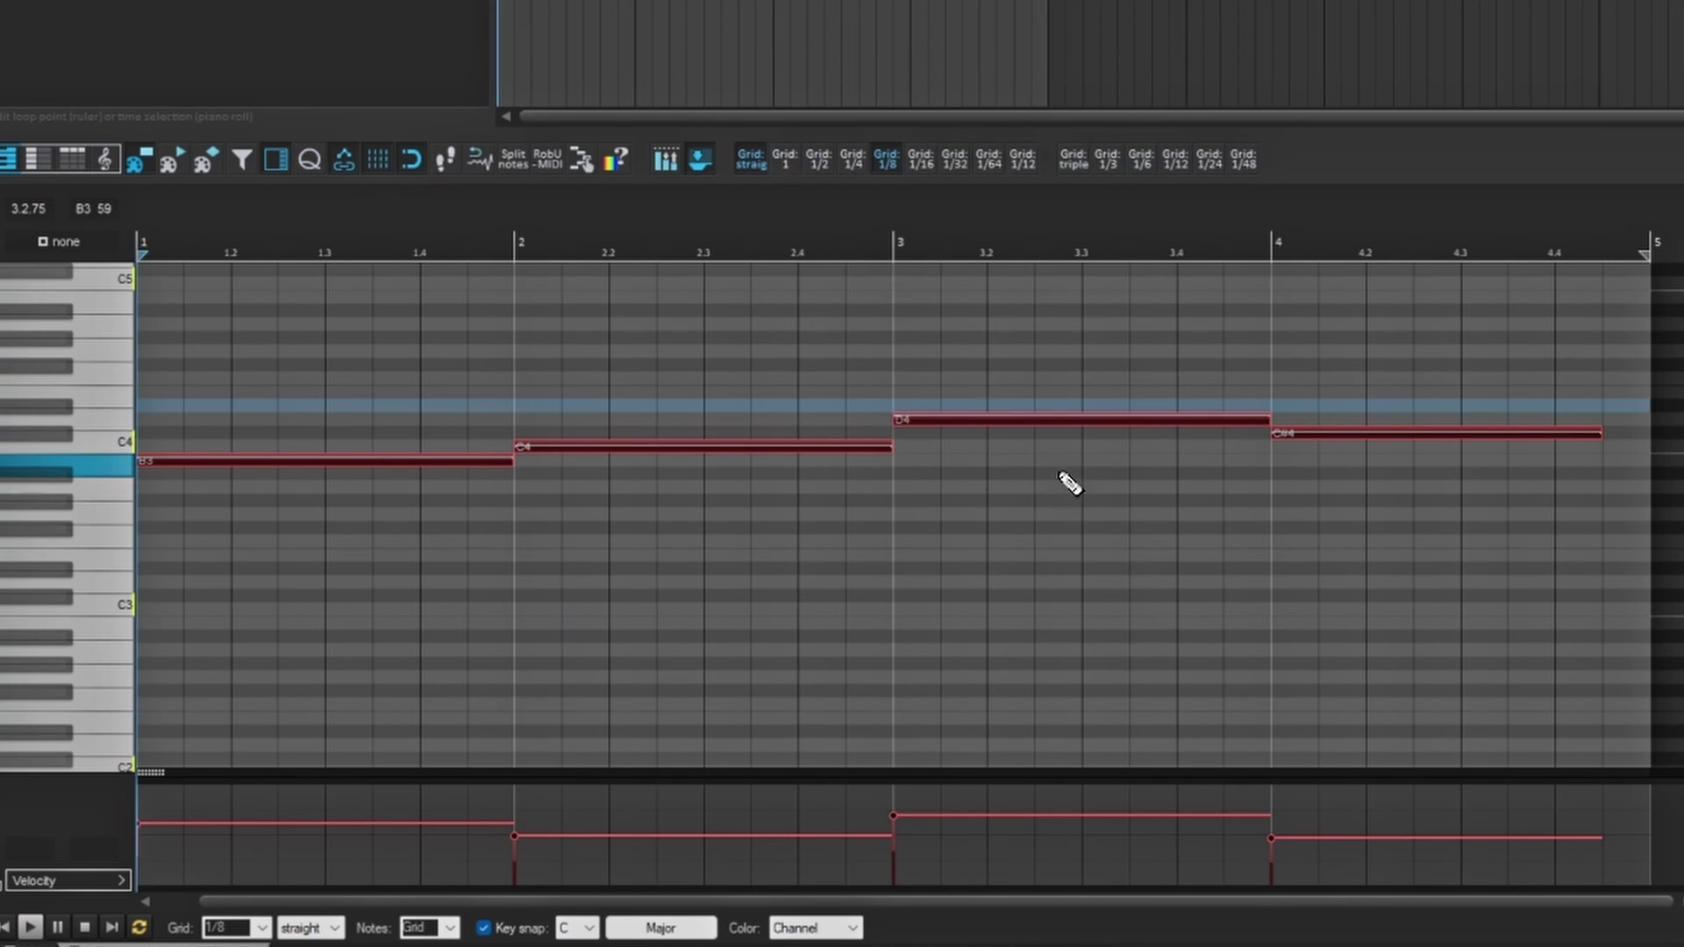
{"action": "key", "text": "space"}
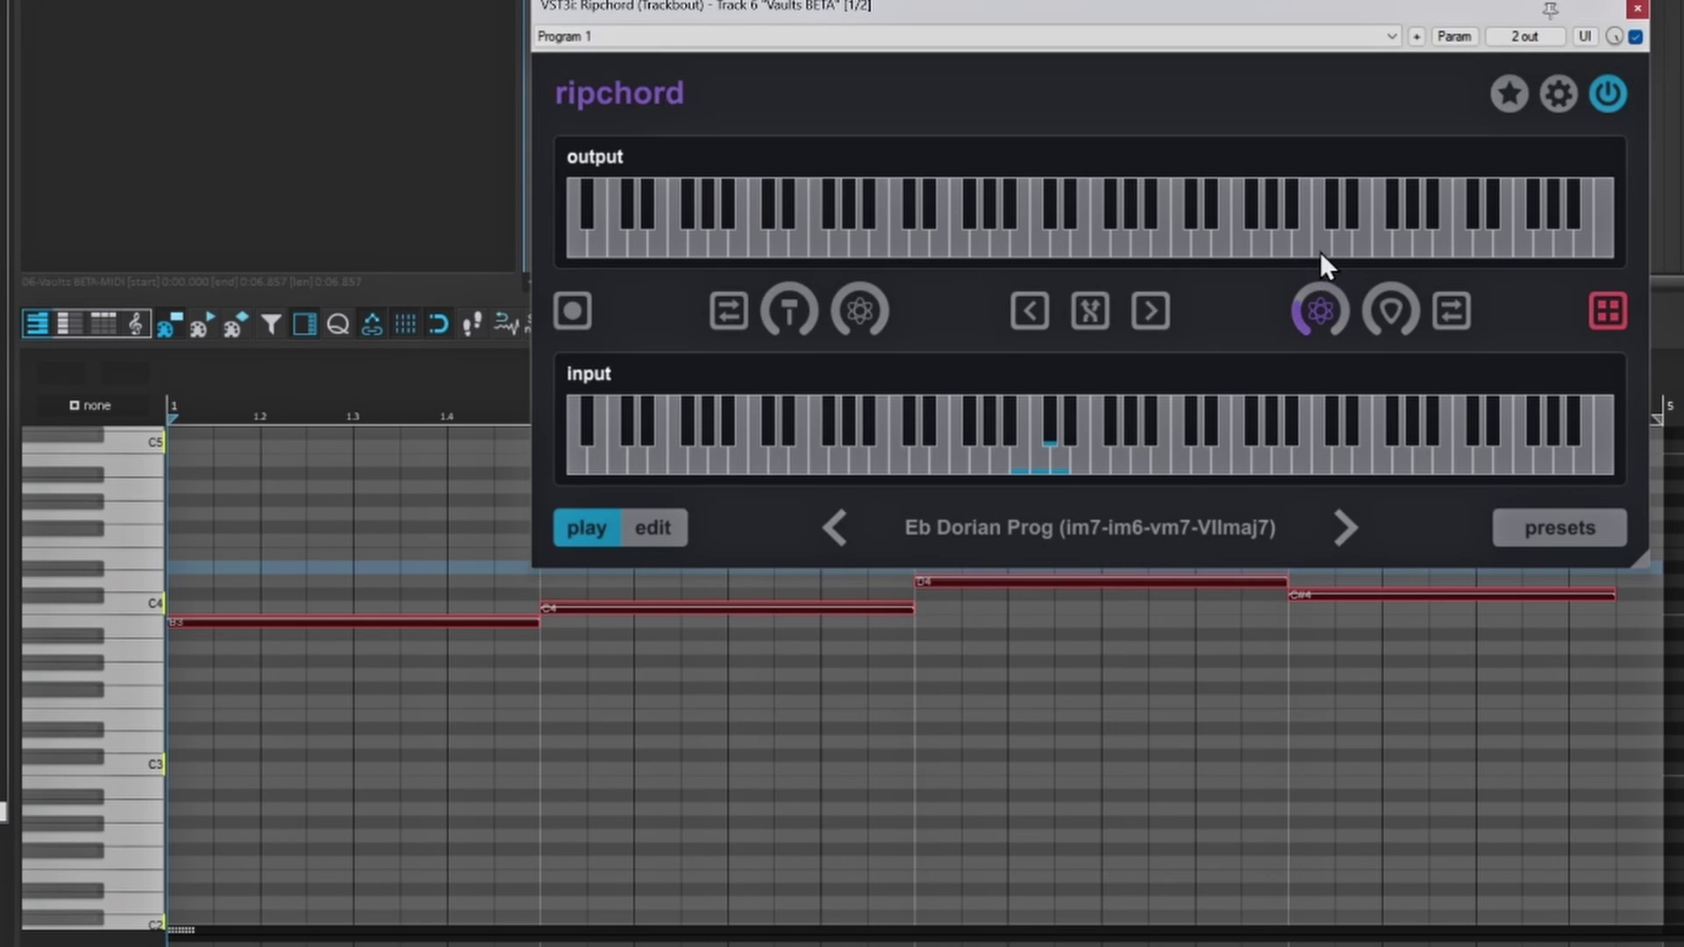
- Enable Ripchord's output-side chord effects with the atom knob
{"action": "left_click", "coordinate": [1390, 309]}
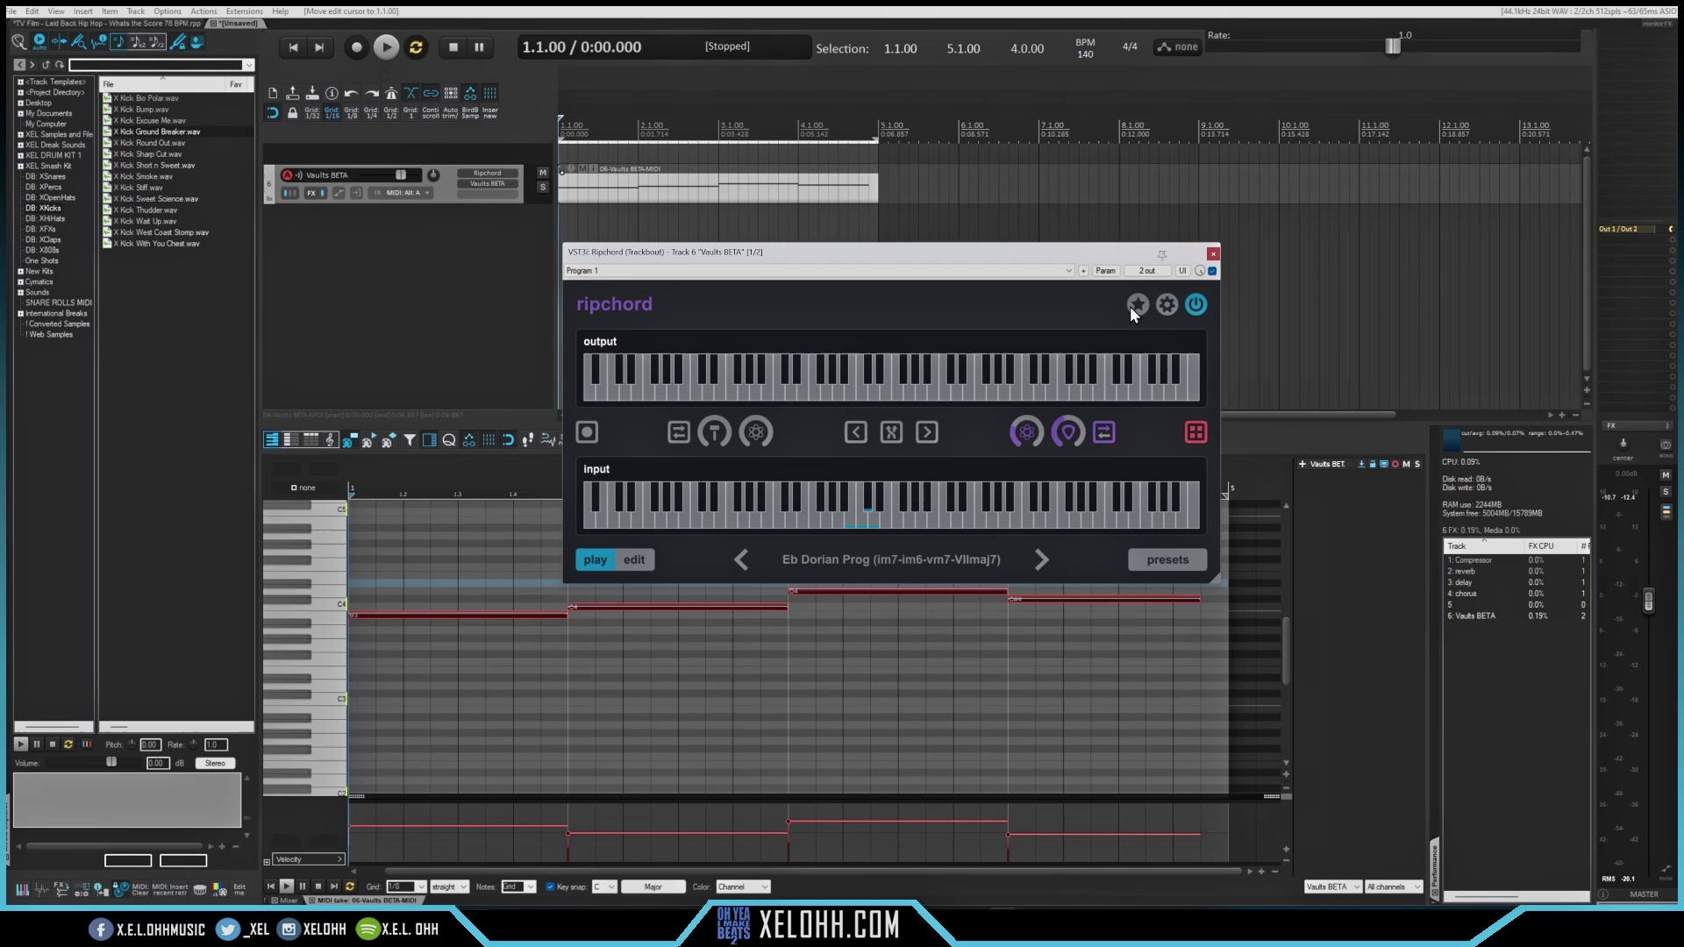
- Copy Ripchord from track 6 onto track 7's input FX and mute track 6
{"action": "left_click", "coordinate": [1214, 254]}
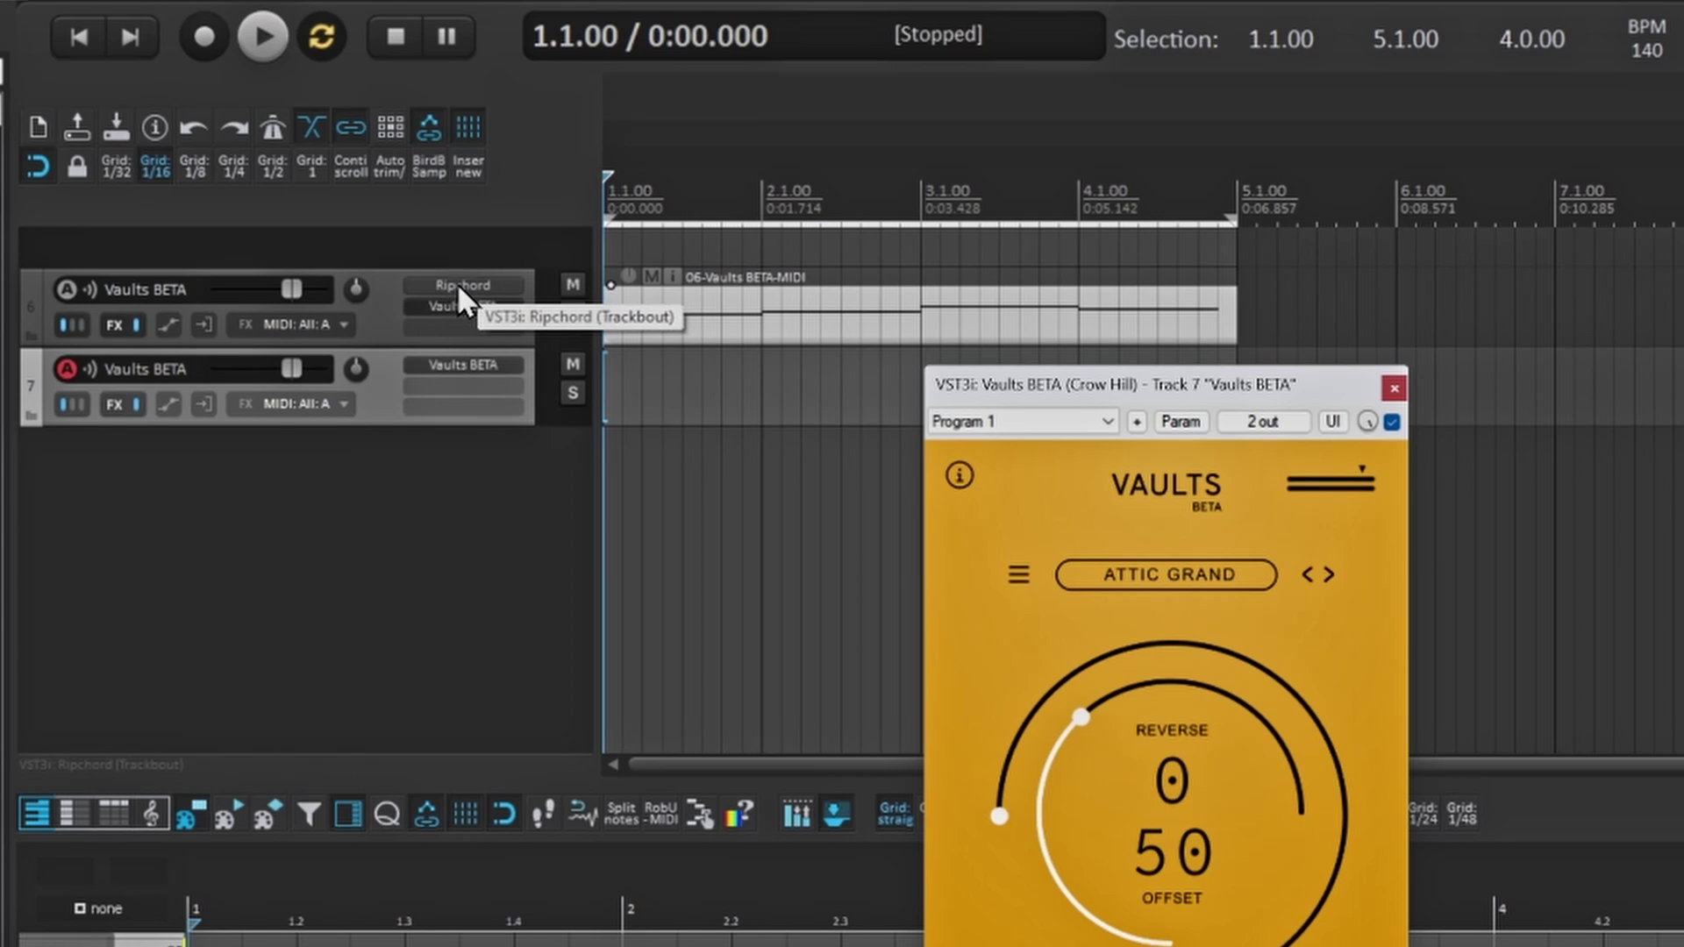
{"action": "left_click", "coordinate": [457, 284]}
{"action": "left_click_drag", "start_coordinate": [458, 286], "coordinate": [245, 403]}
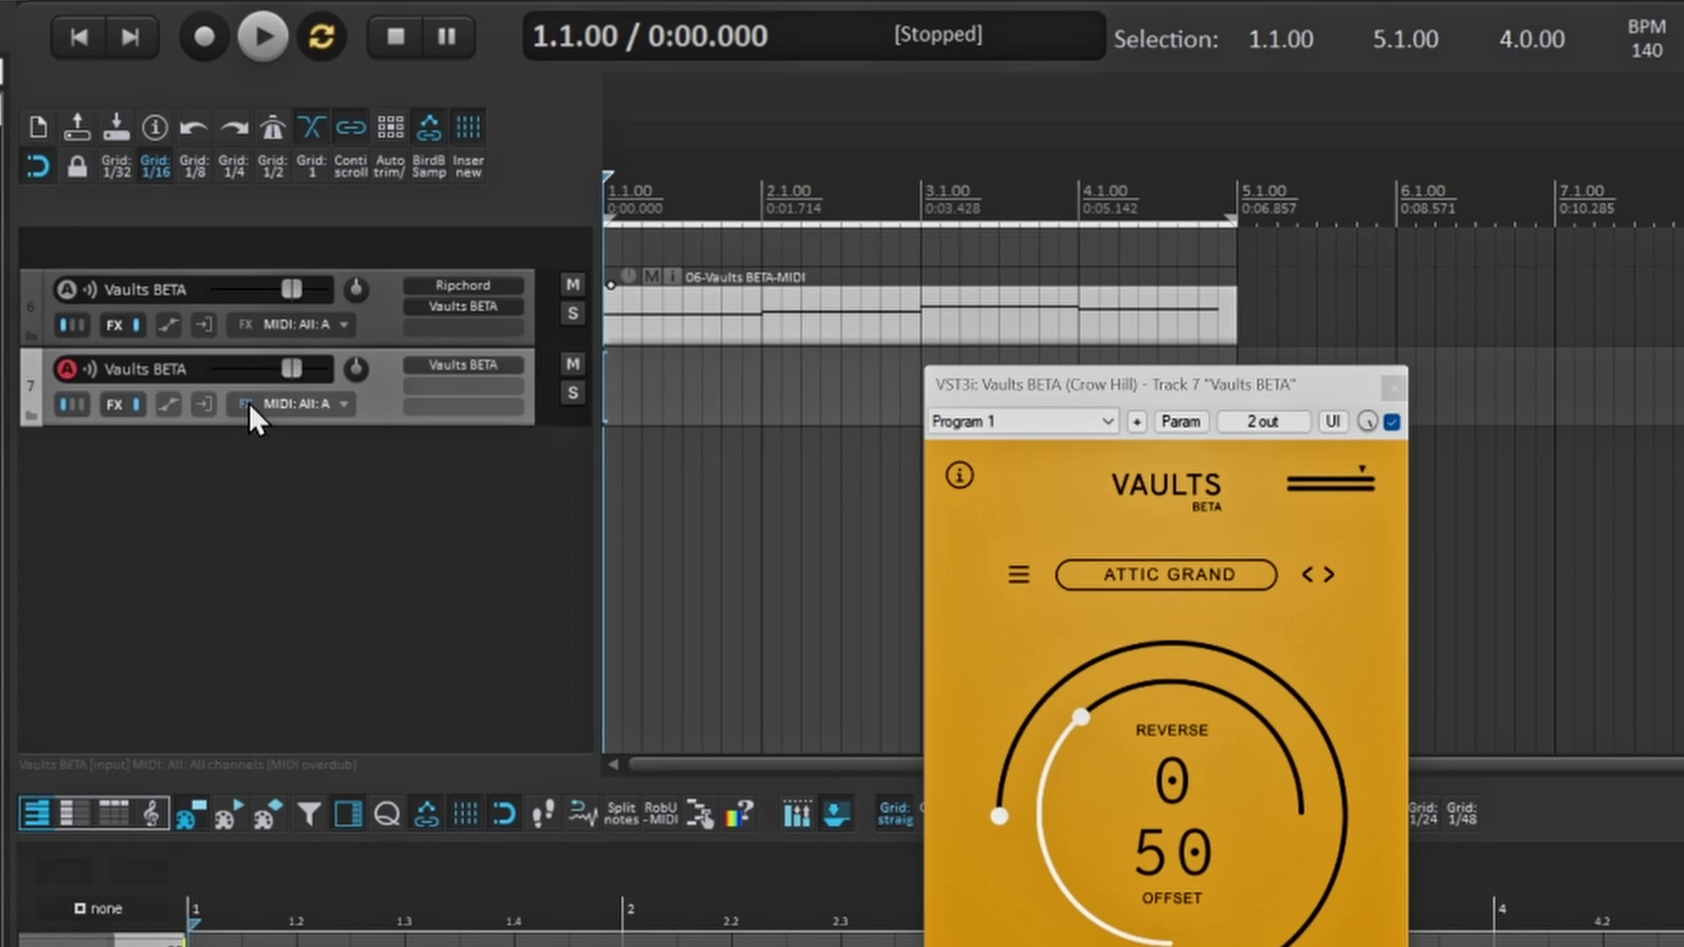
{"action": "left_click", "coordinate": [572, 286]}
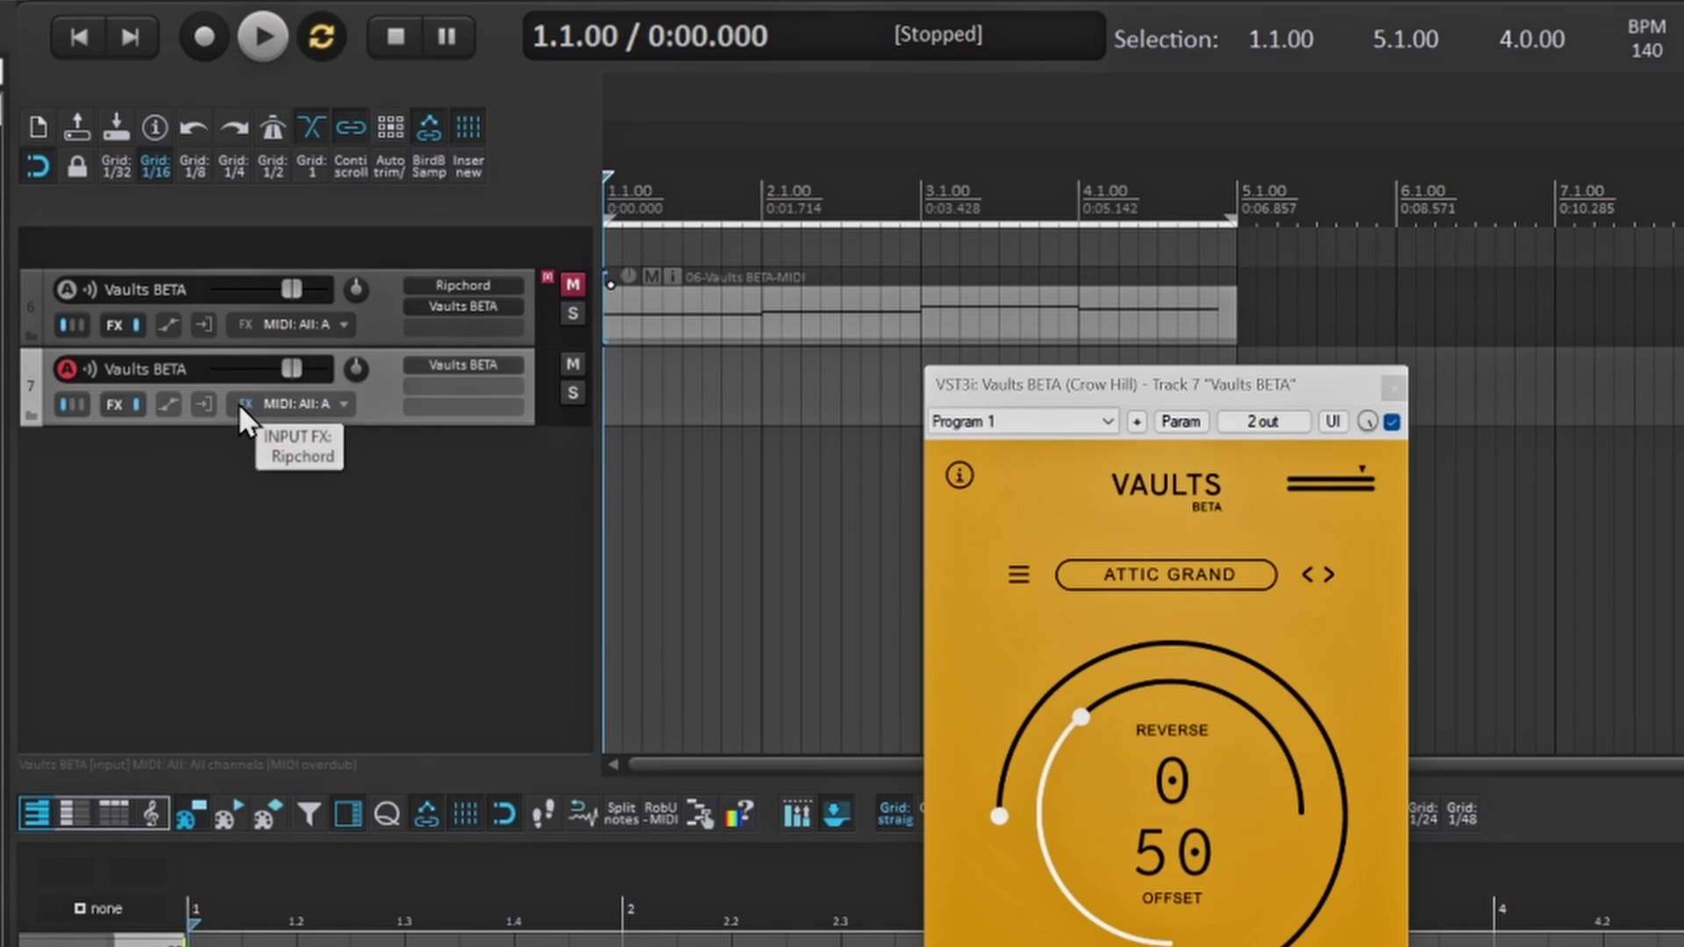
- Test a chord through track 7's input FX Ripchord, then close the chain window
{"action": "left_click", "coordinate": [244, 403]}
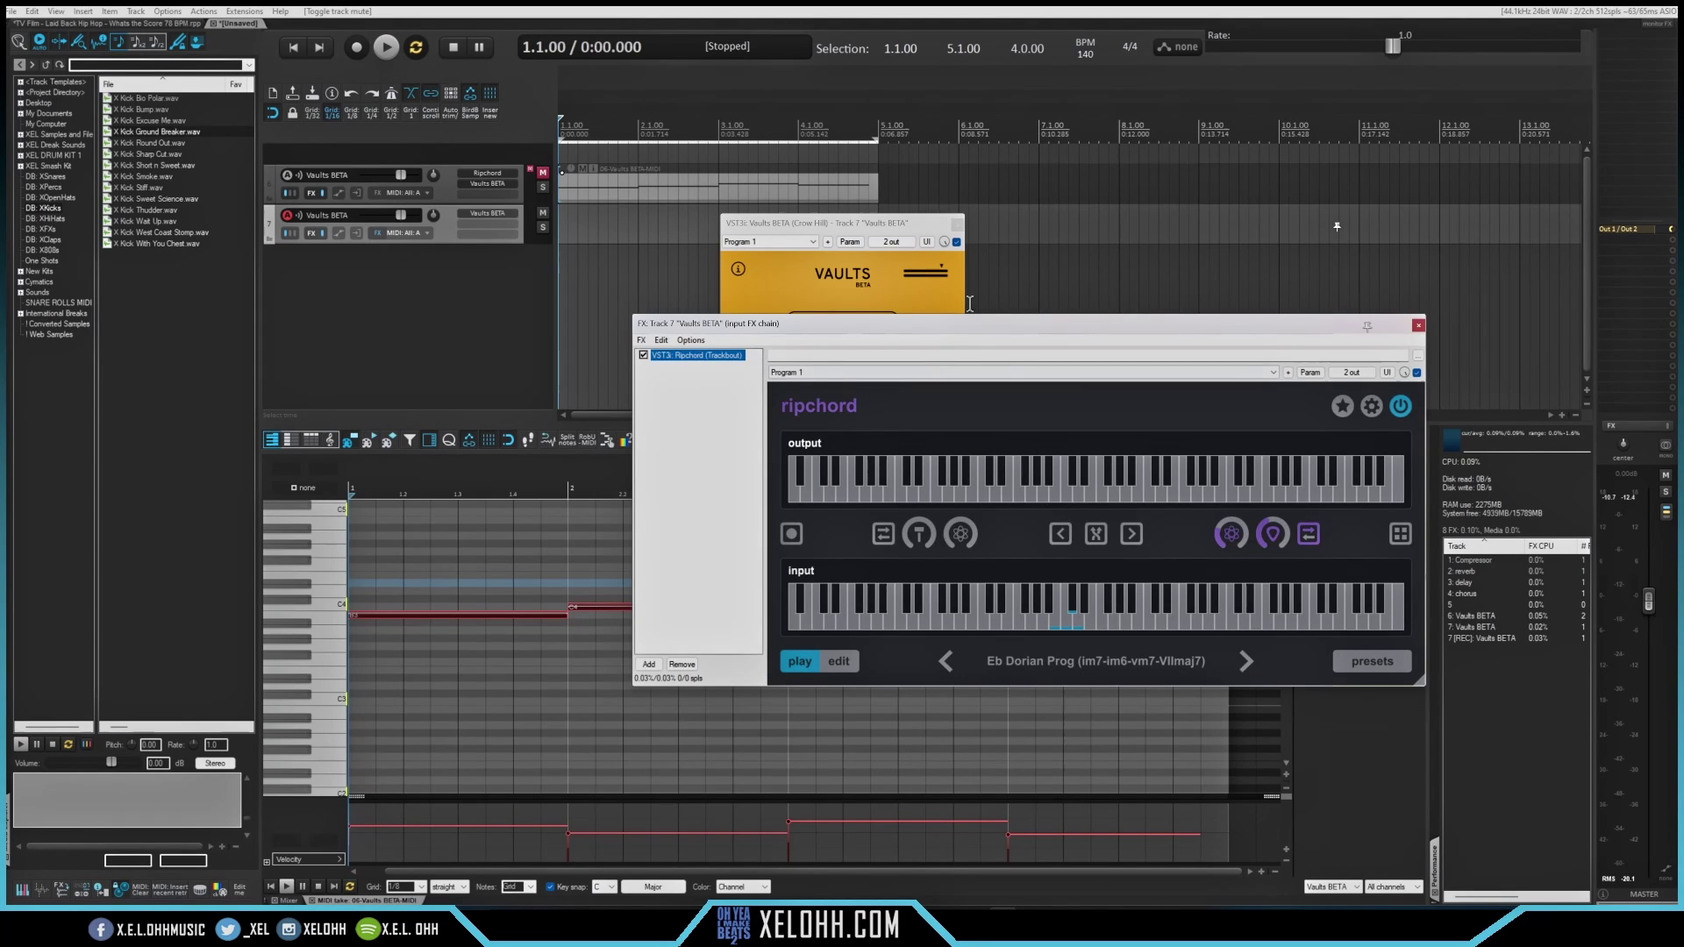
{"action": "left_click_drag", "start_coordinate": [989, 342], "coordinate": [788, 322]}
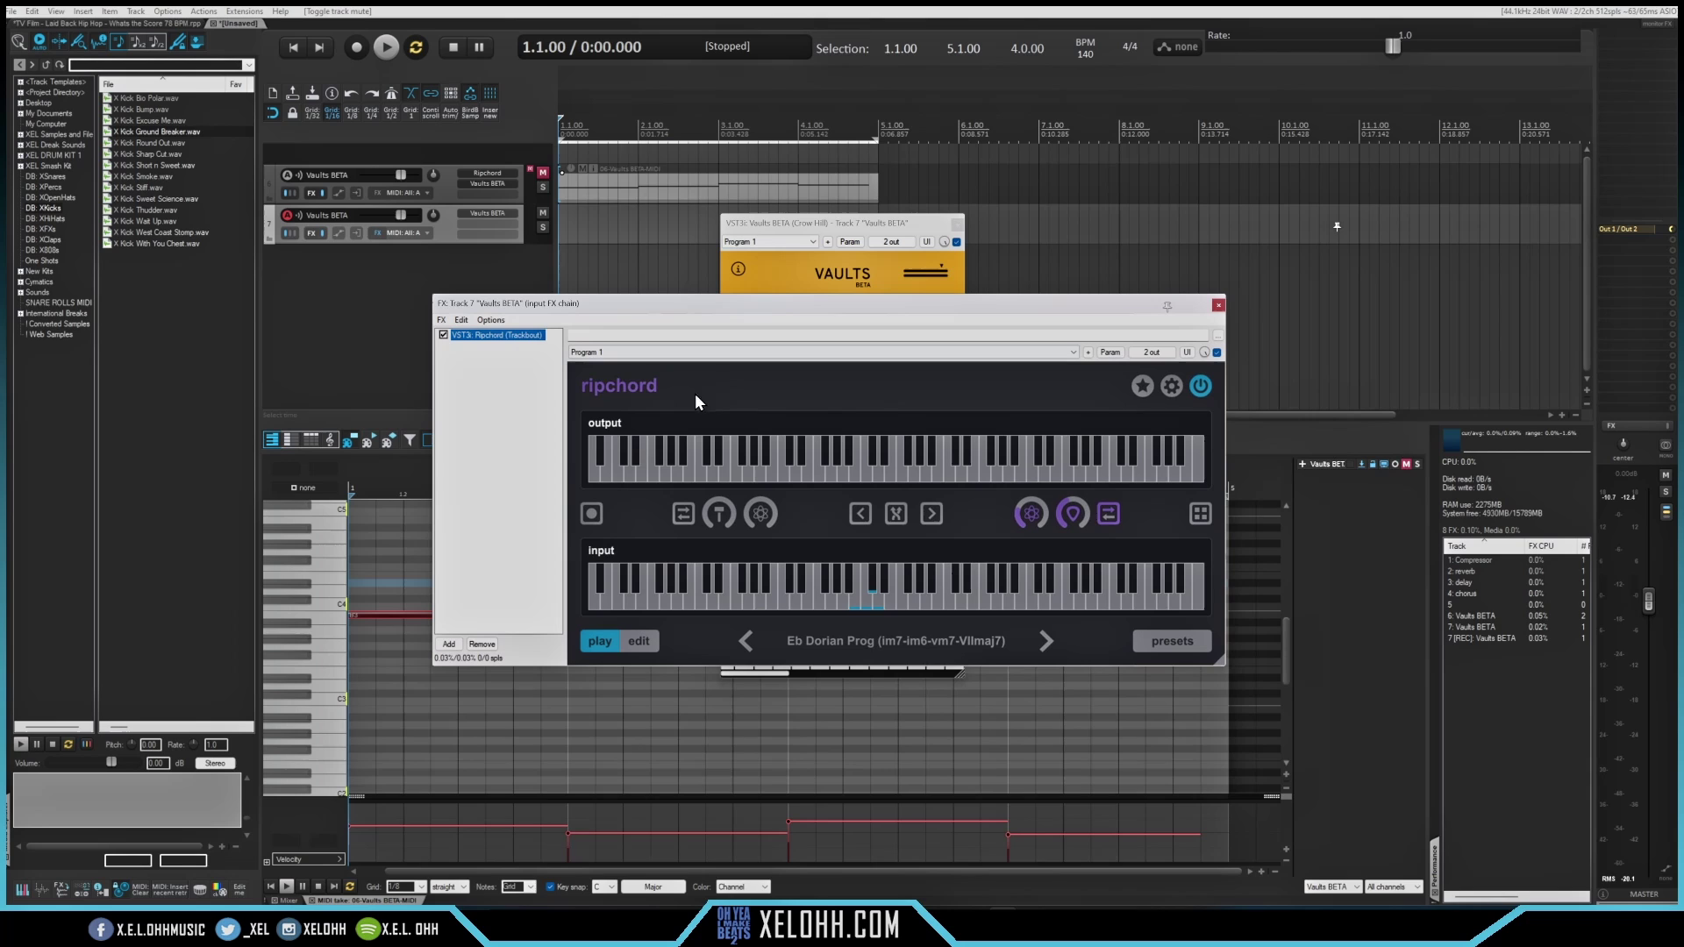
{"action": "left_click", "coordinate": [852, 598]}
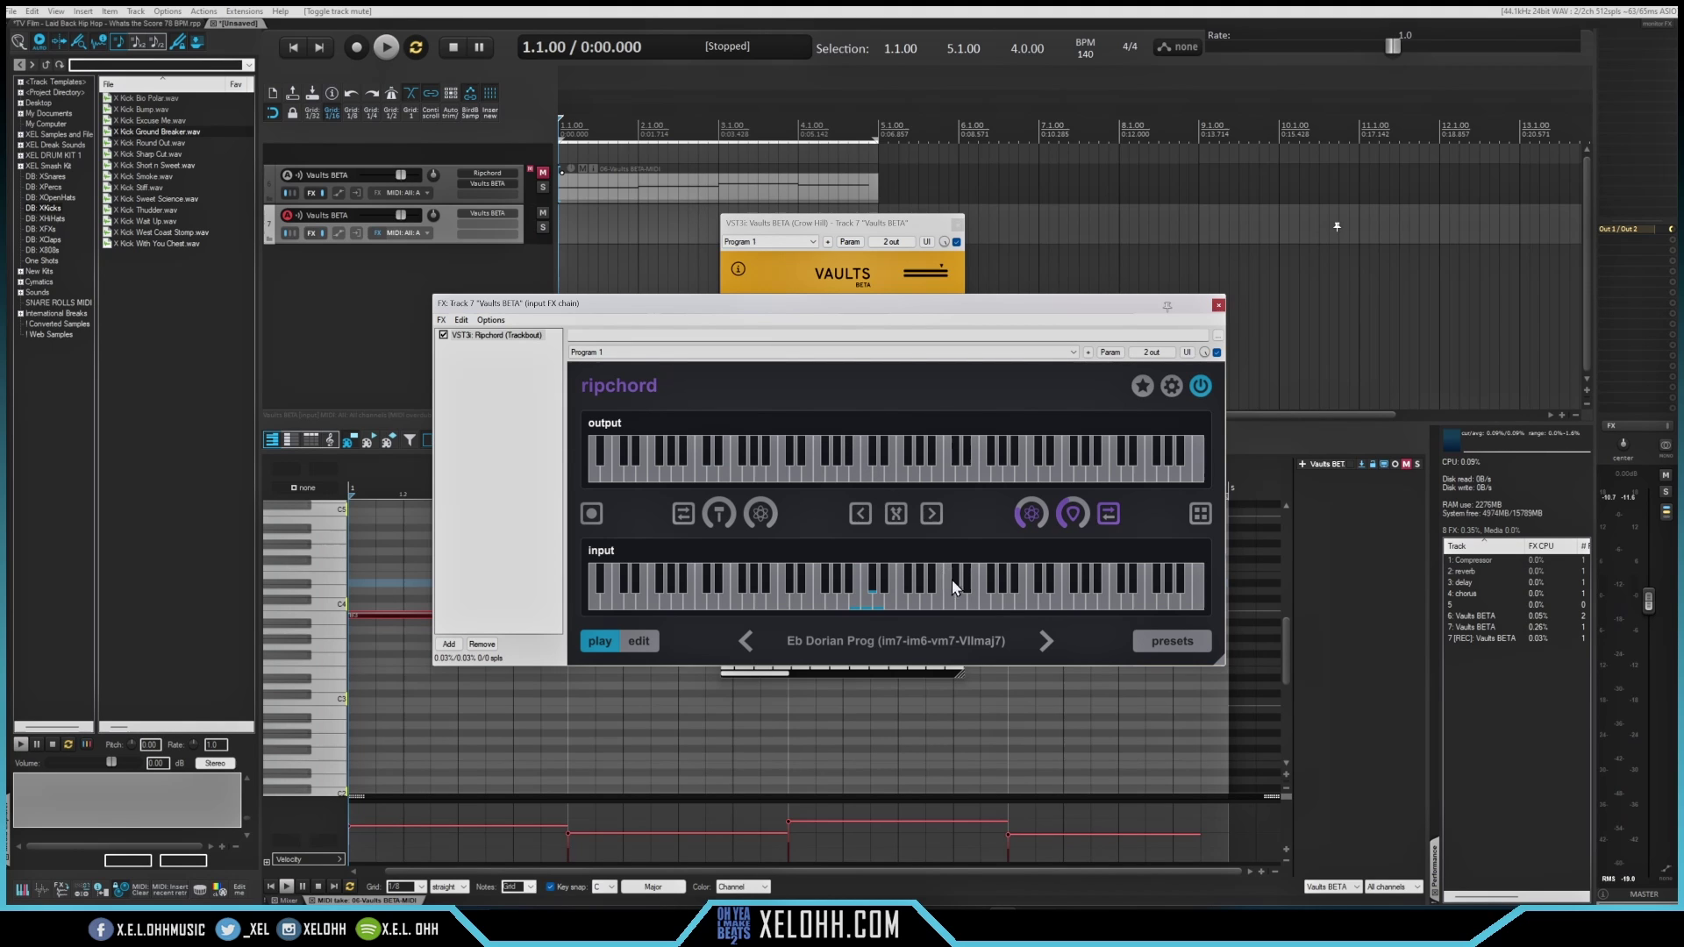
{"action": "left_click", "coordinate": [1219, 306]}
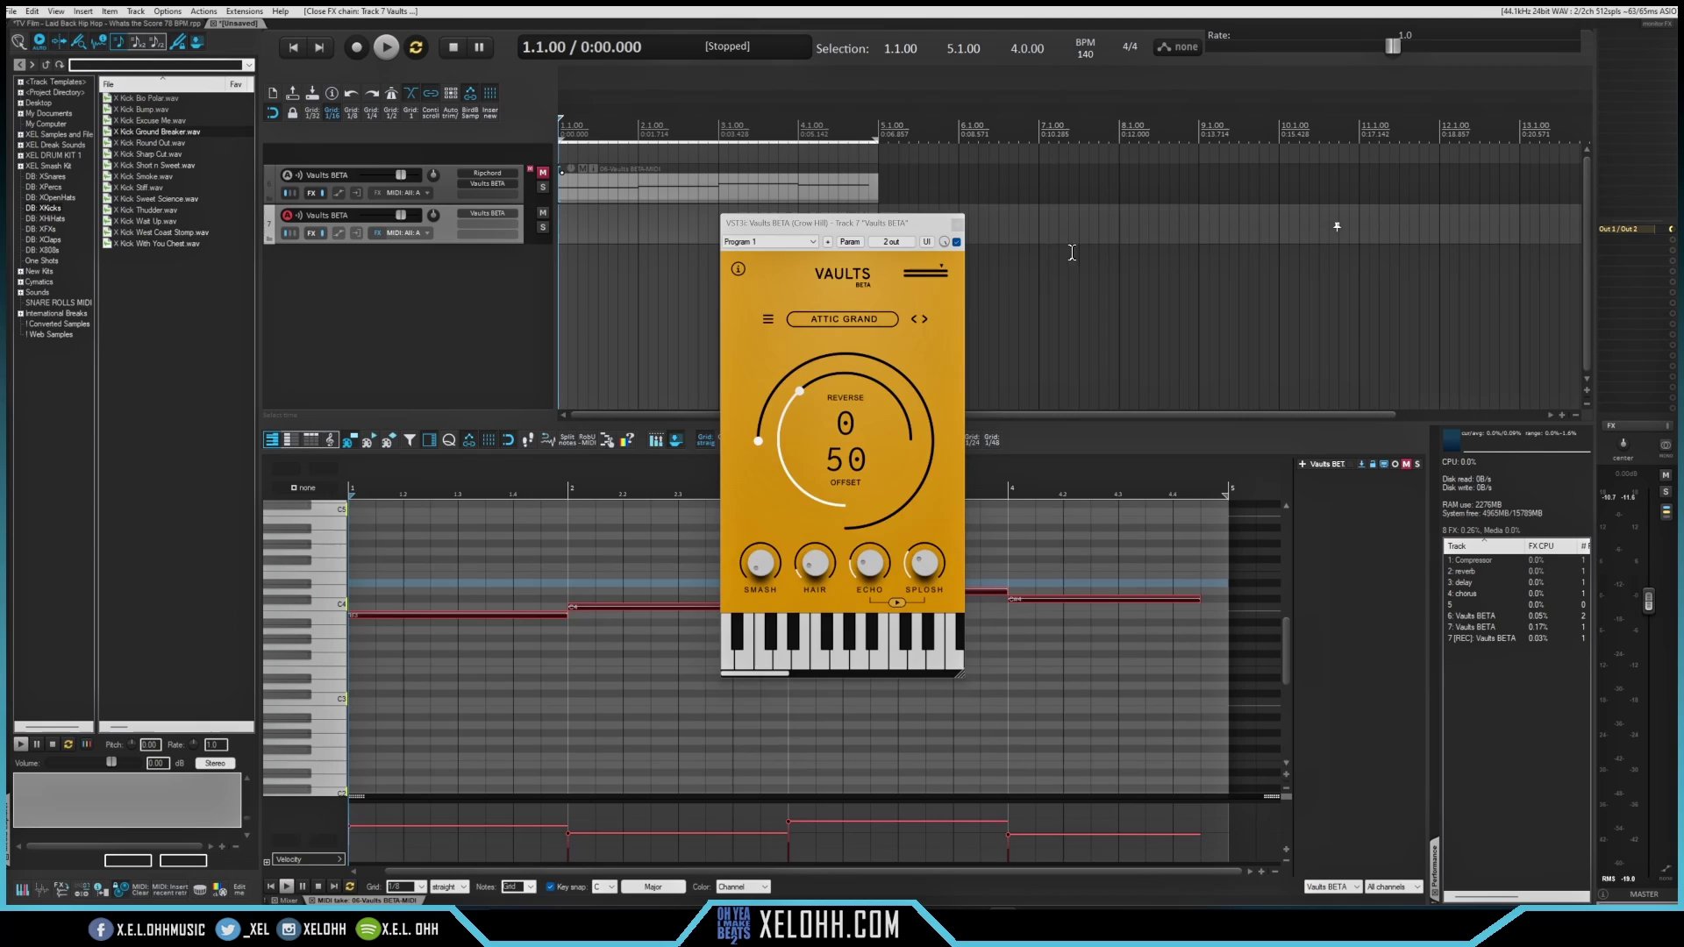
- Insert an empty MIDI item on track 7, enable the metronome, and record the chords from the project start
{"action": "left_click", "coordinate": [958, 223]}
{"action": "left_click", "coordinate": [488, 109]}
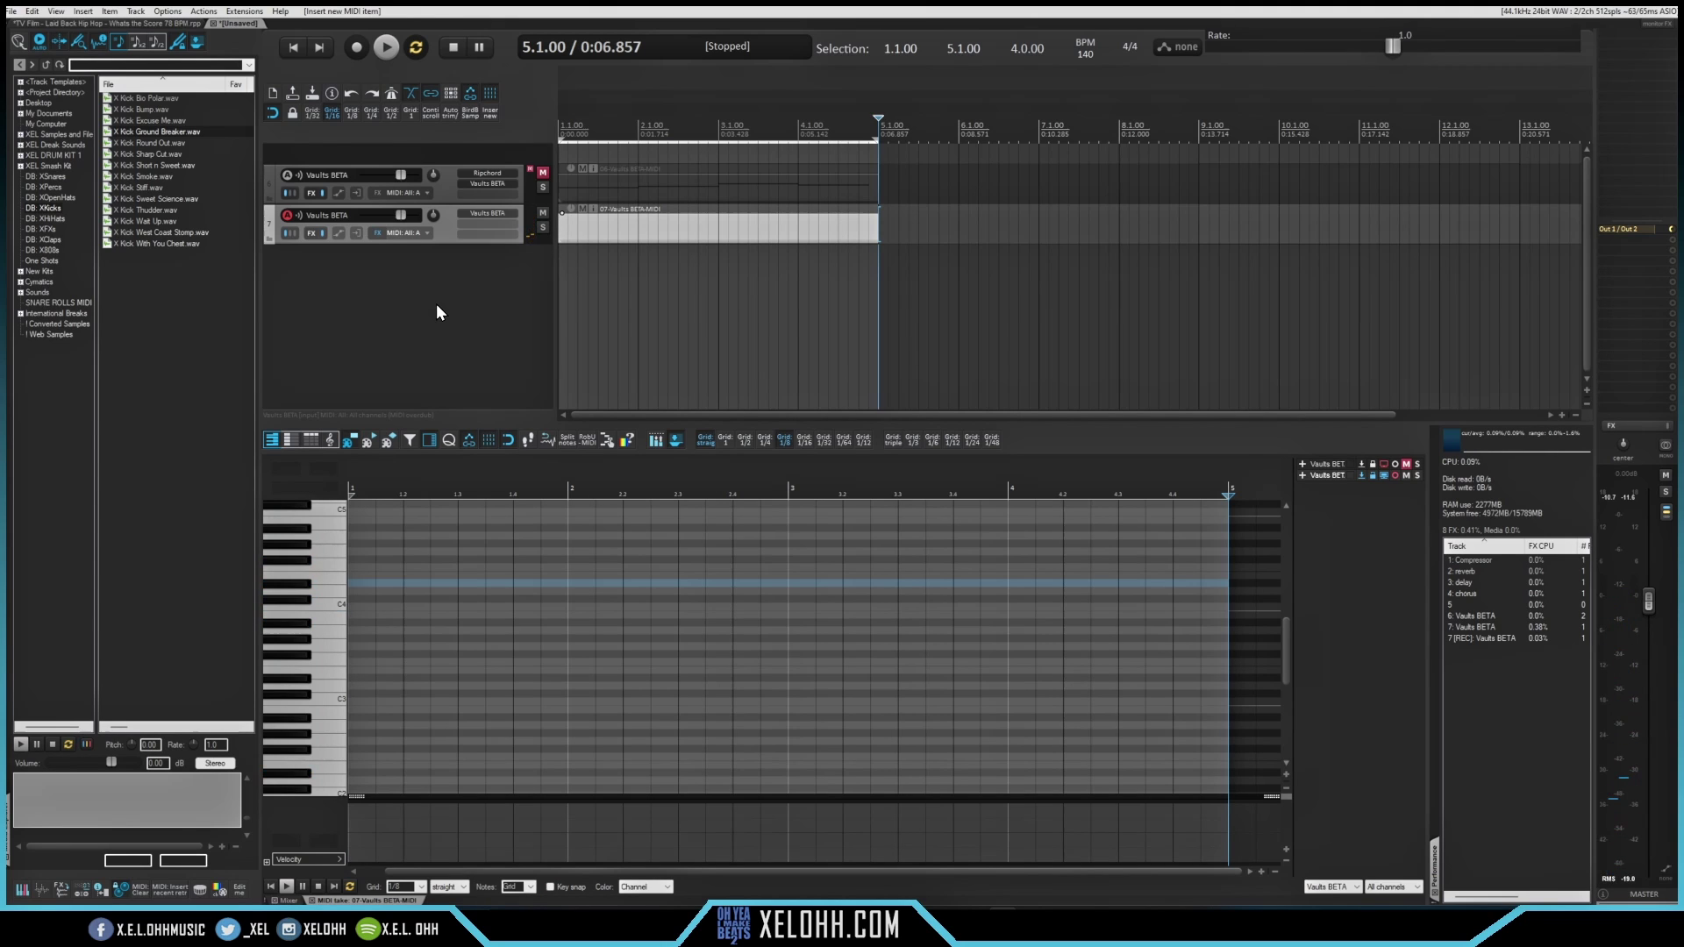
{"action": "key", "text": "ctrl+alt+m"}
{"action": "key", "text": "Home"}
{"action": "key", "text": "ctrl+r"}
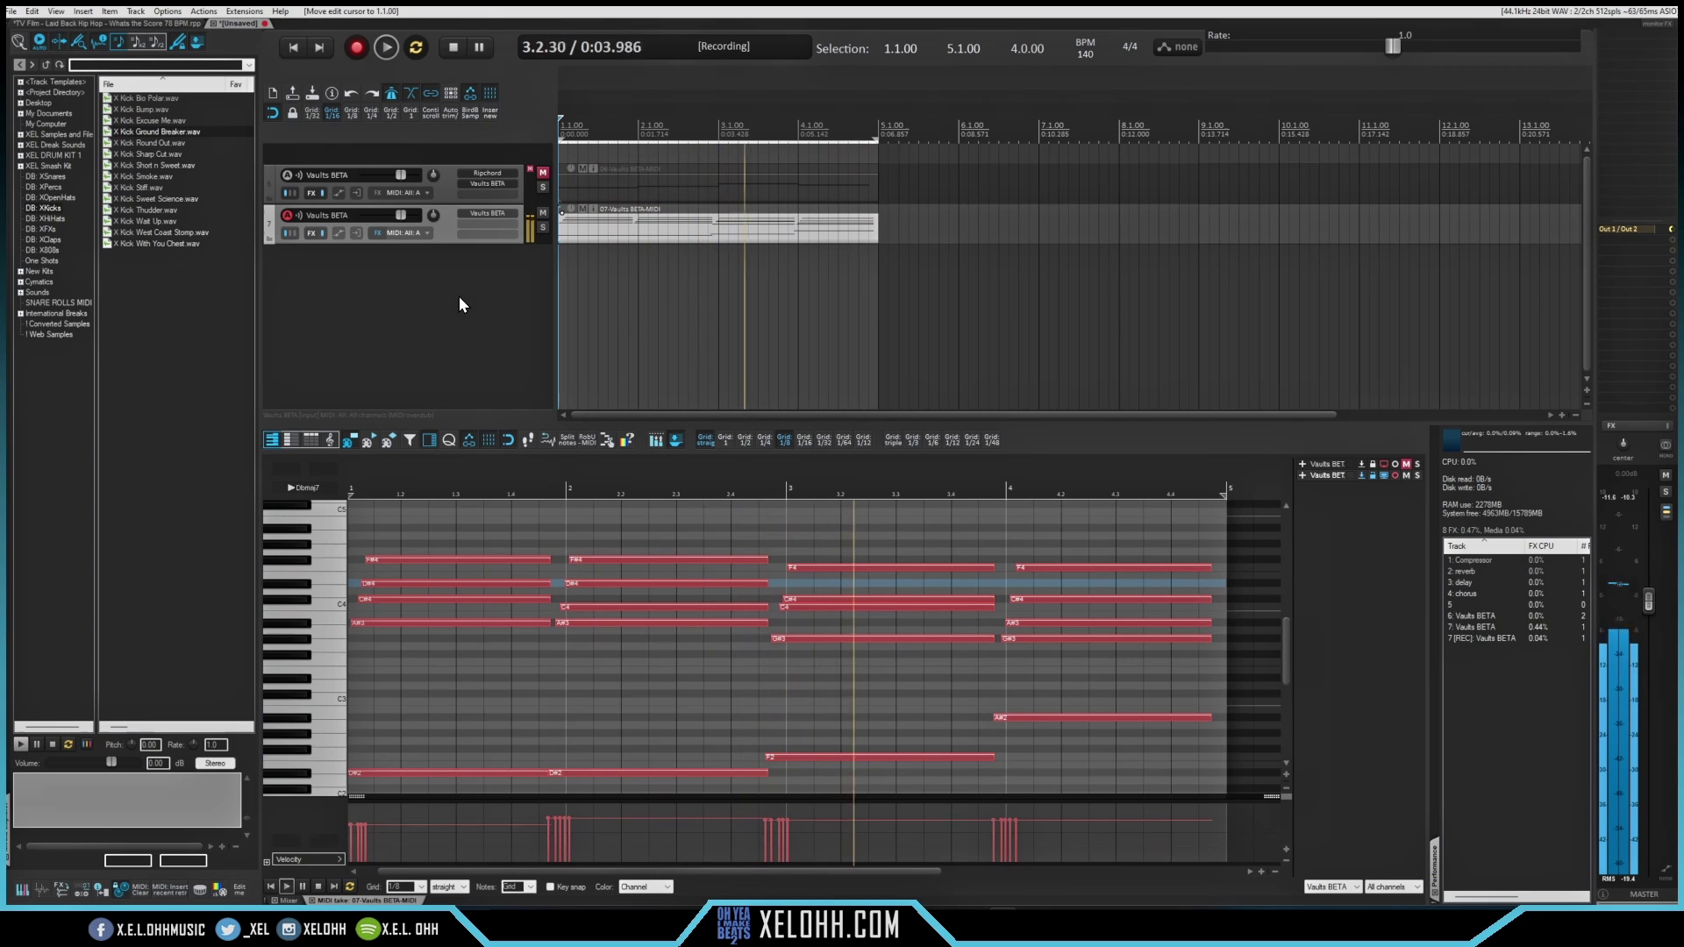
{"action": "key", "text": "ctrl+r"}
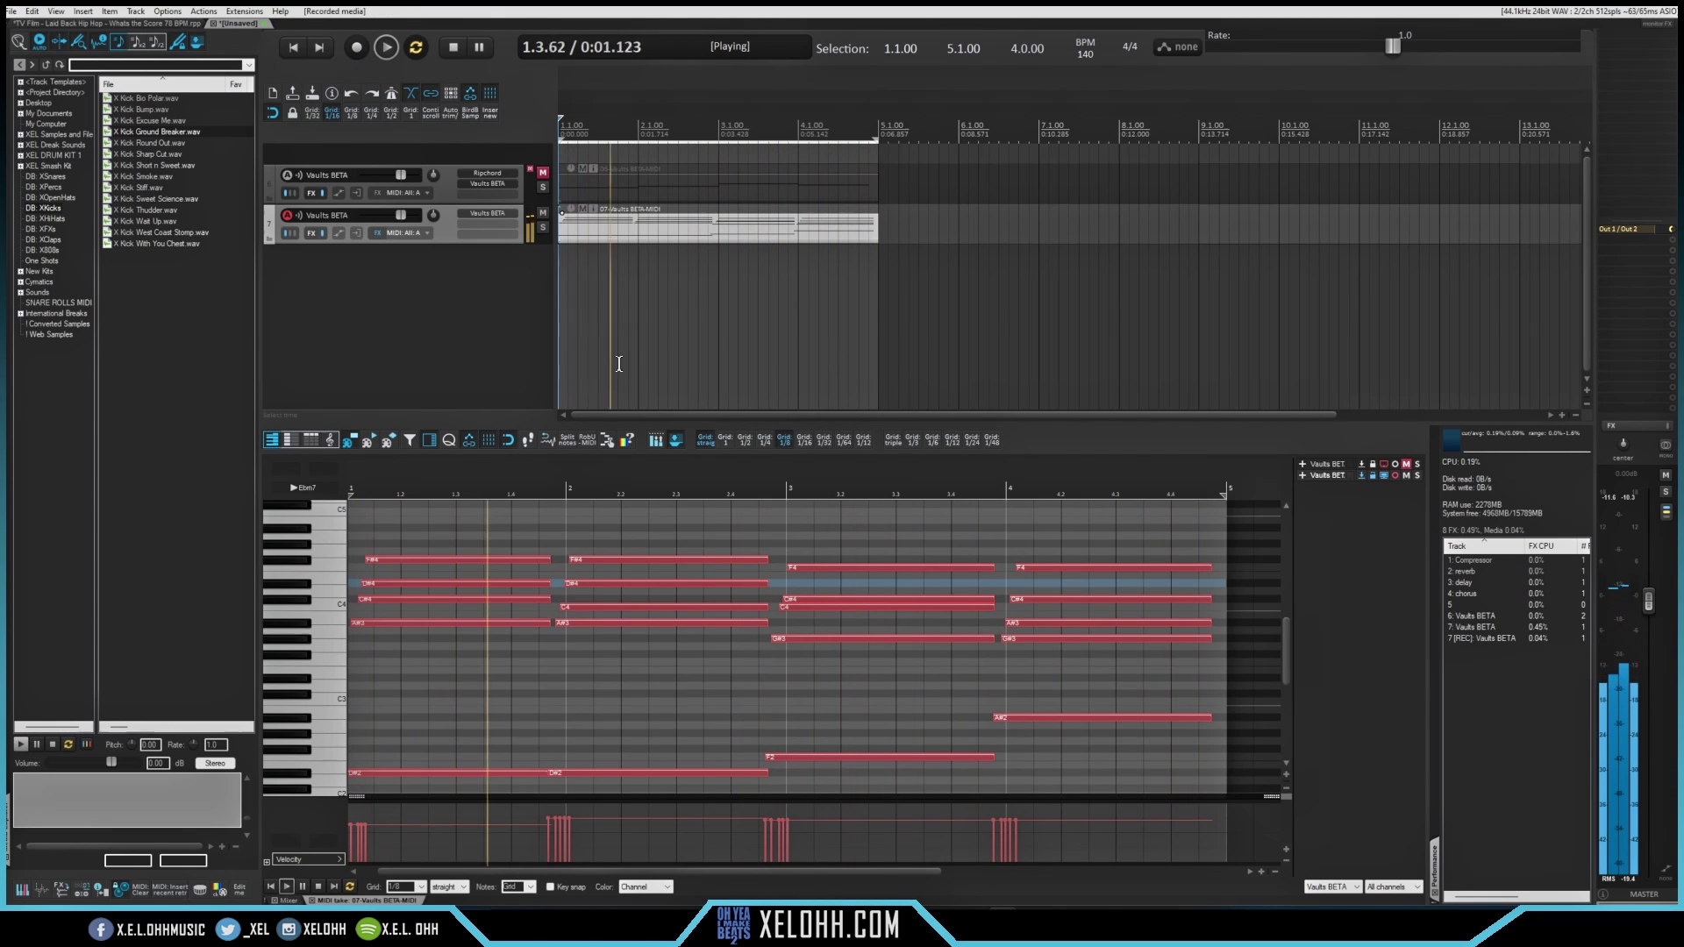
{"action": "key", "text": "space"}
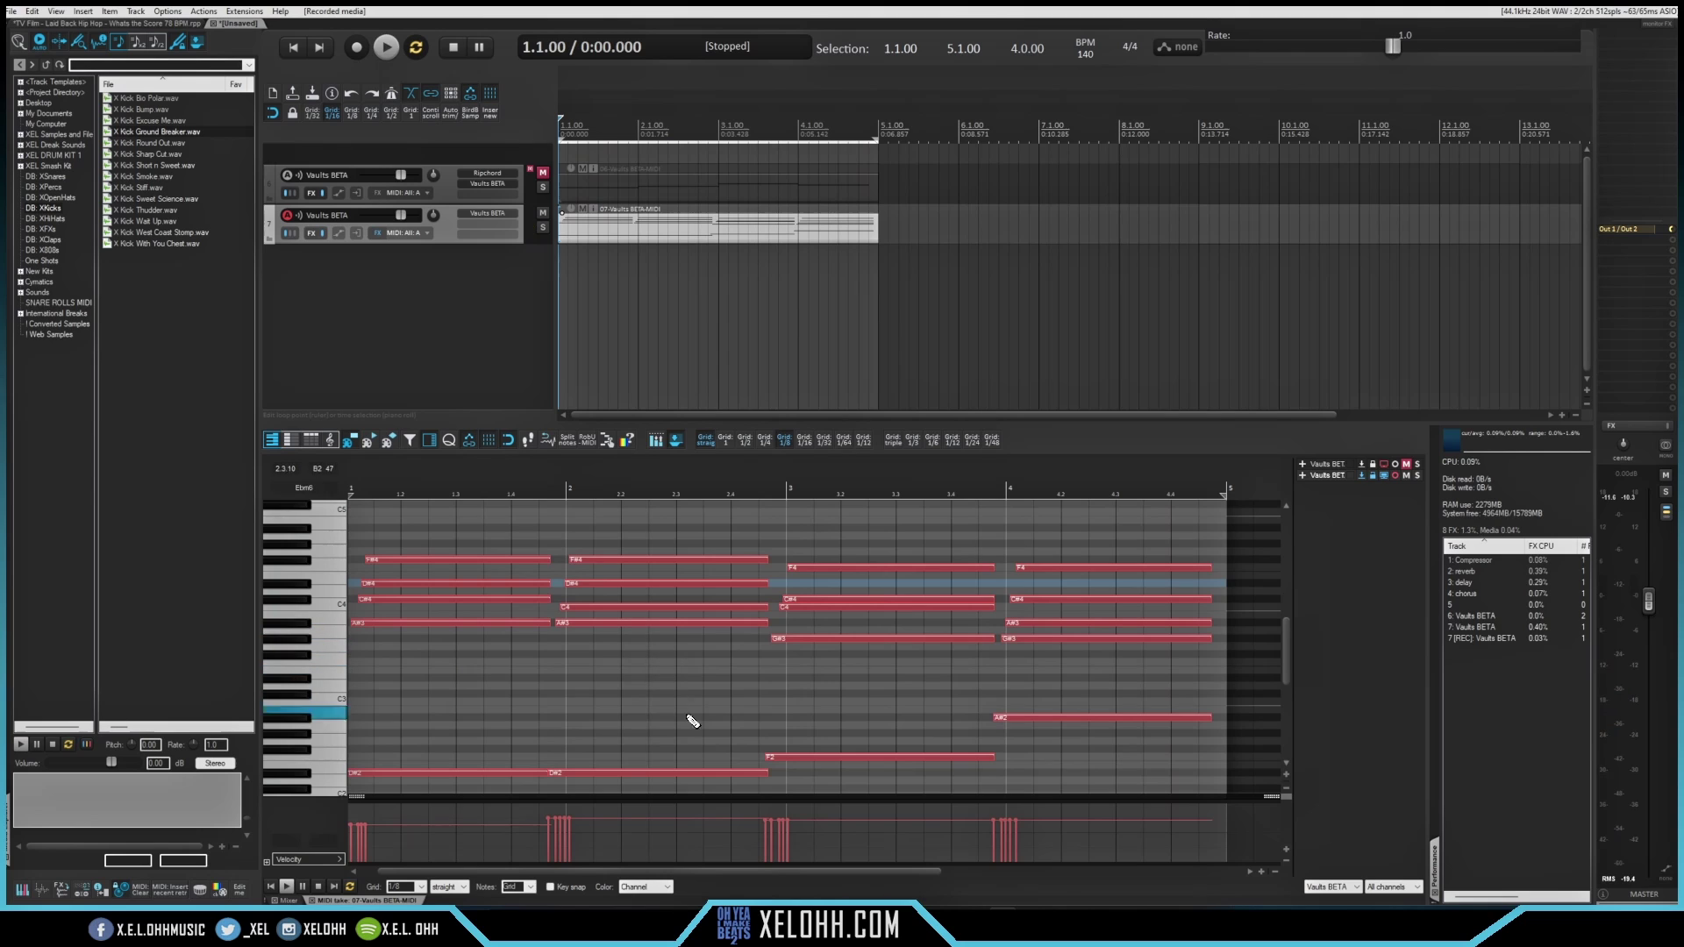